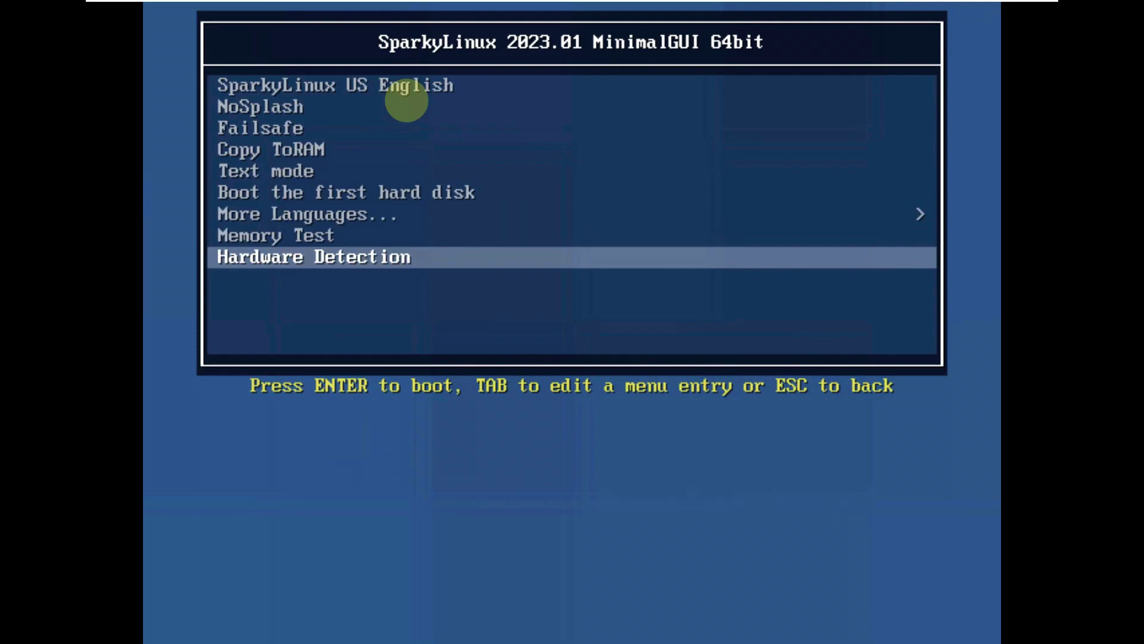
- Browse the extra boot languages, then boot the SparkyLinux live system in US English
{"action": "key", "text": "Return"}
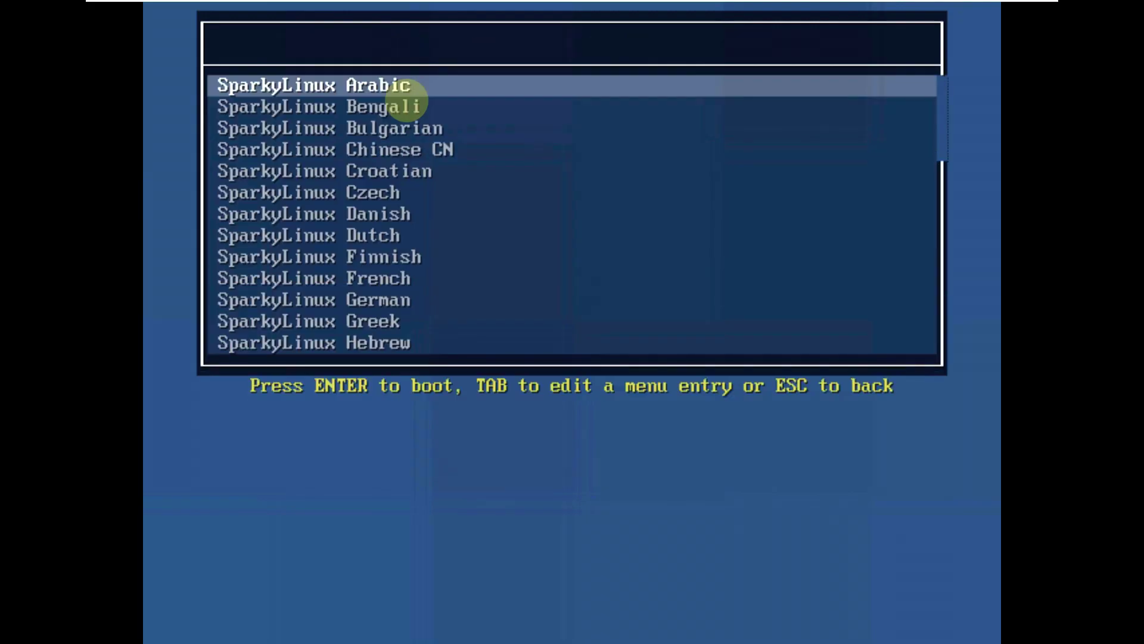
{"action": "key", "text": "Down"}
{"action": "key", "text": "Down"}
{"action": "key", "text": "Down"}
{"action": "key", "text": "Down"}
{"action": "key", "text": "Down"}
{"action": "key", "text": "Down"}
{"action": "key", "text": "Down"}
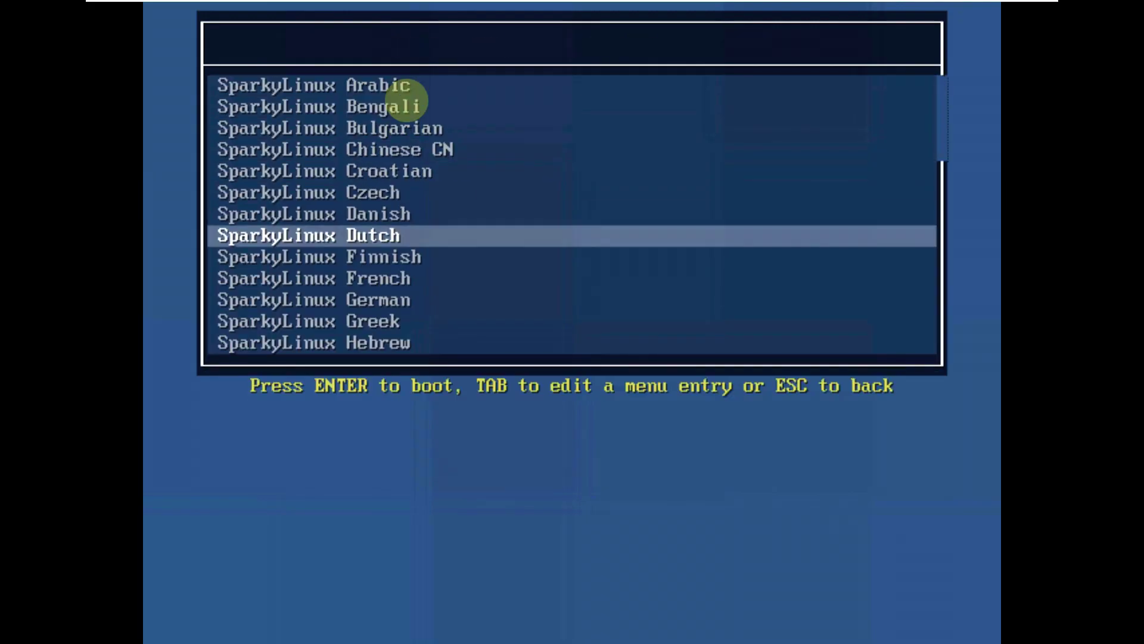
{"action": "key", "text": "Escape"}
{"action": "key", "text": "Up"}
{"action": "key", "text": "Up"}
{"action": "key", "text": "Up"}
{"action": "key", "text": "Up"}
{"action": "key", "text": "Up"}
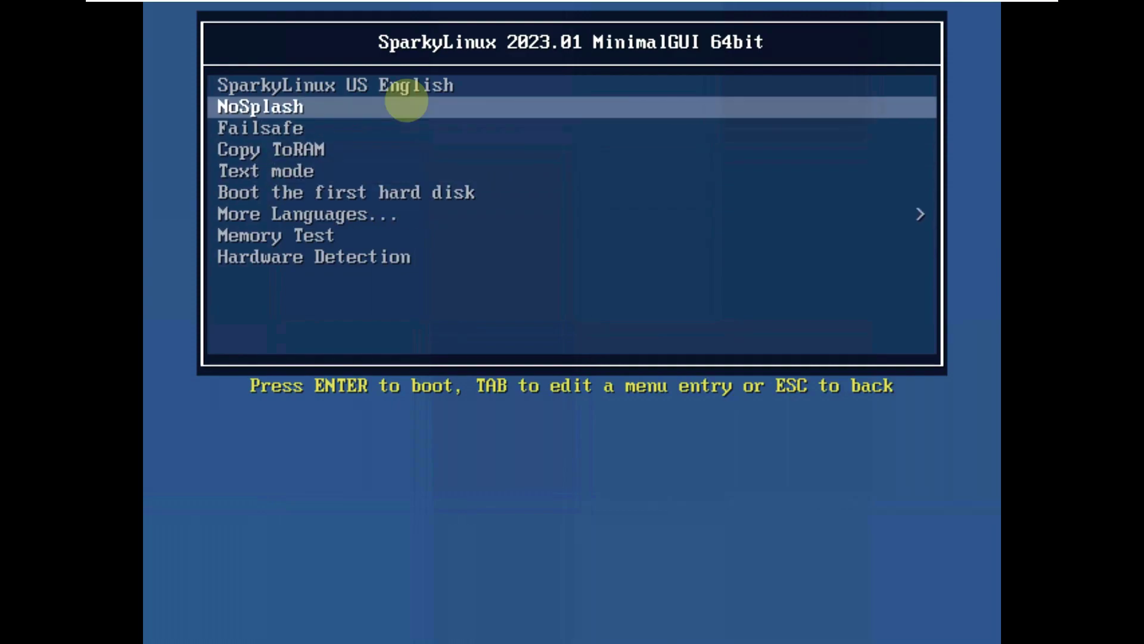
{"action": "key", "text": "Up"}
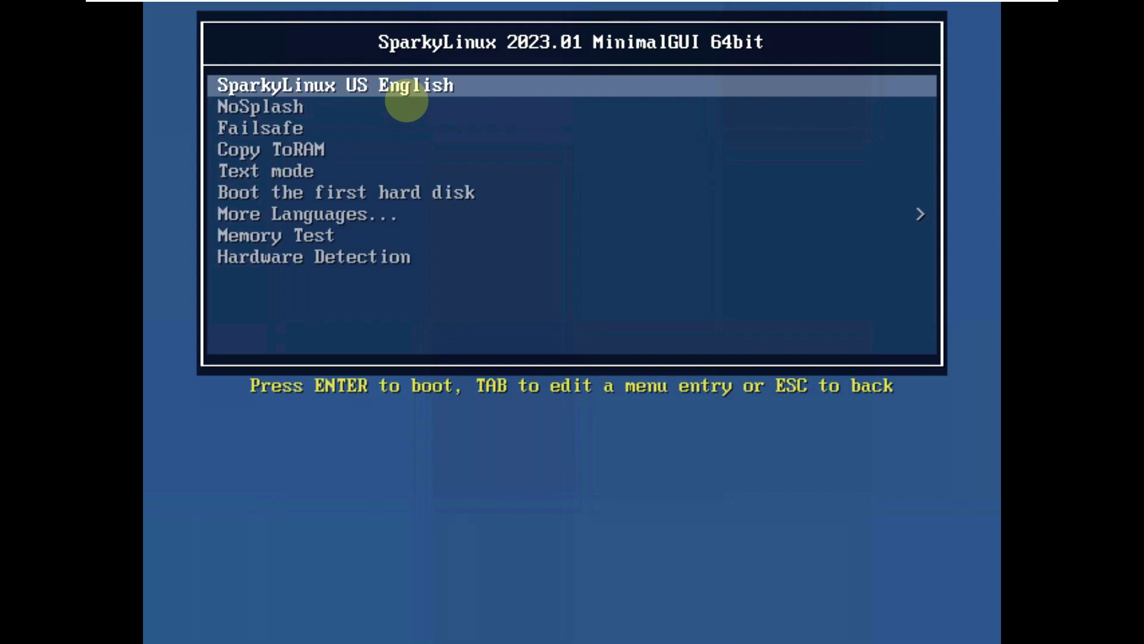
{"action": "key", "text": "Return"}
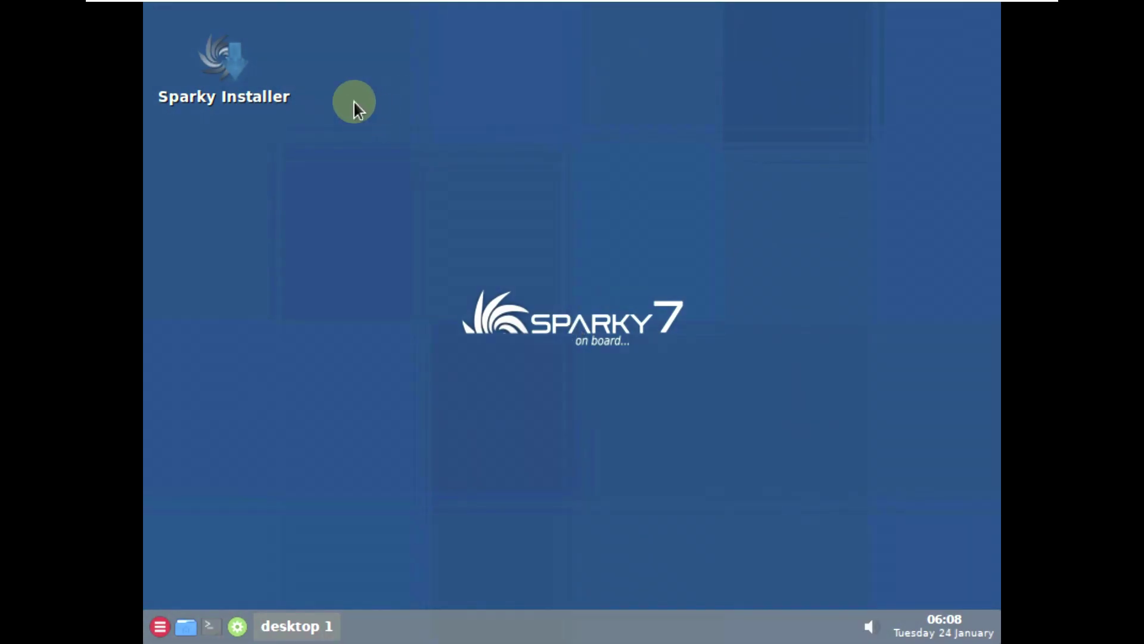
- Open the full-screen app grid and turn off the wired-connection notice for good
{"action": "left_click", "coordinate": [248, 370]}
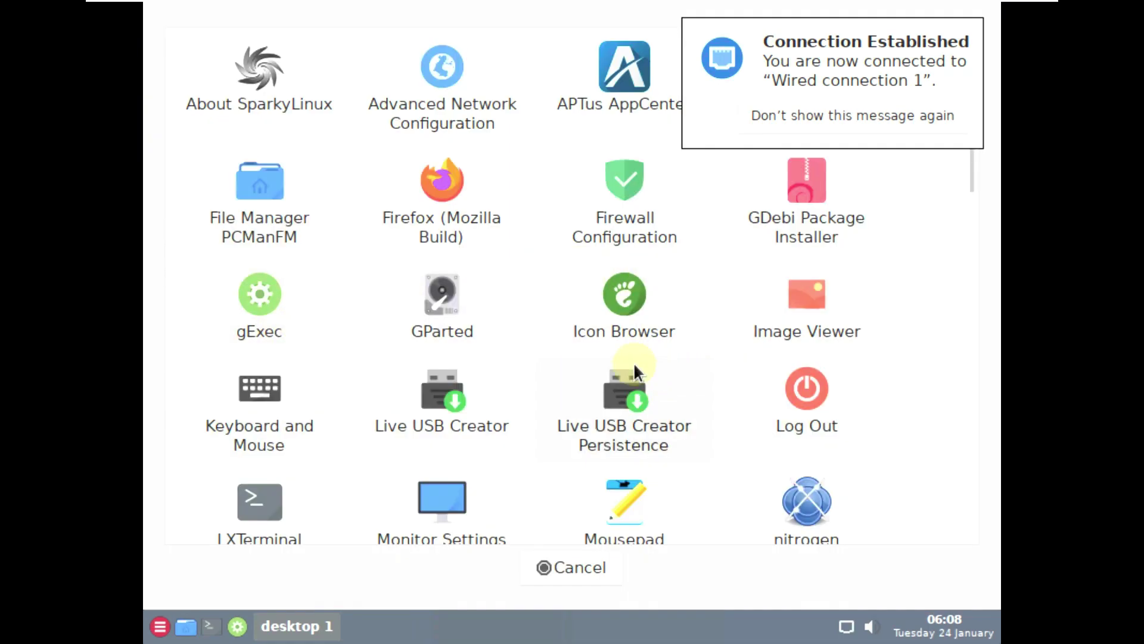
{"action": "scroll", "coordinate": [411, 272], "scroll_direction": "down", "scroll_amount": 10}
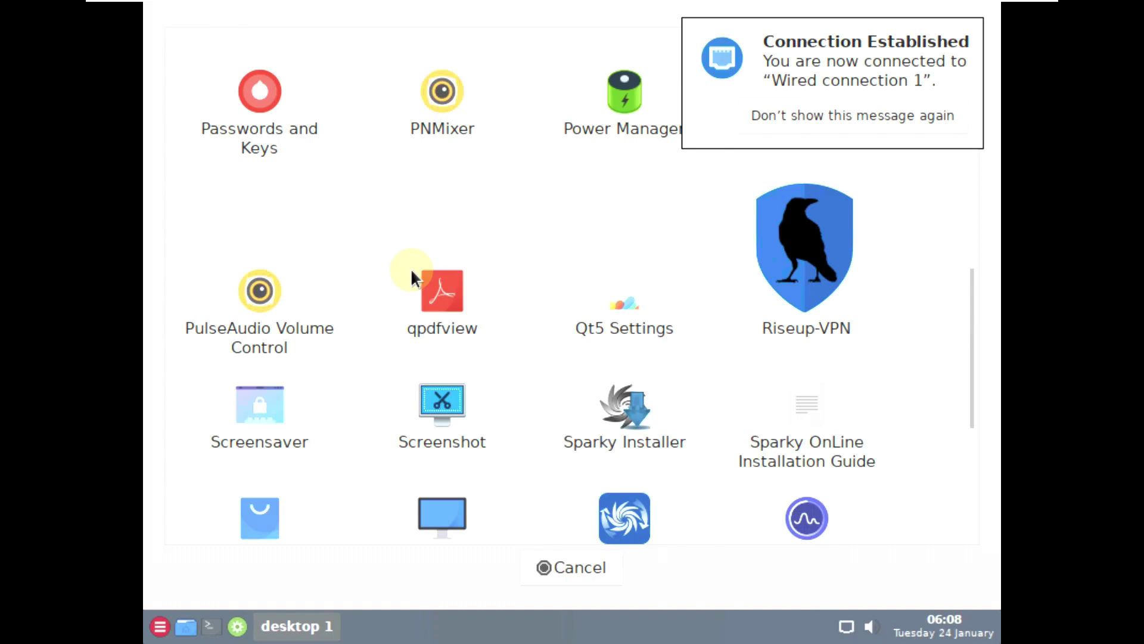
{"action": "left_click", "coordinate": [910, 113]}
- Scroll through the app grid and launch the monitor settings tool
{"action": "scroll", "coordinate": [745, 292], "scroll_direction": "up", "scroll_amount": 1}
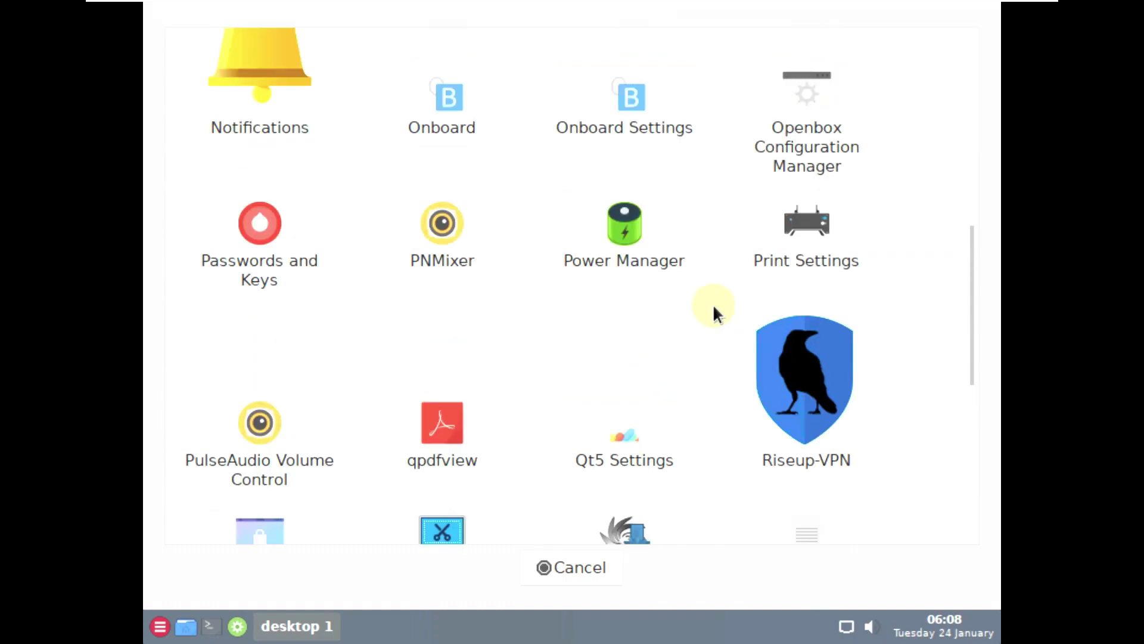
{"action": "scroll", "coordinate": [710, 294], "scroll_direction": "down", "scroll_amount": 5}
{"action": "scroll", "coordinate": [709, 293], "scroll_direction": "down", "scroll_amount": 3}
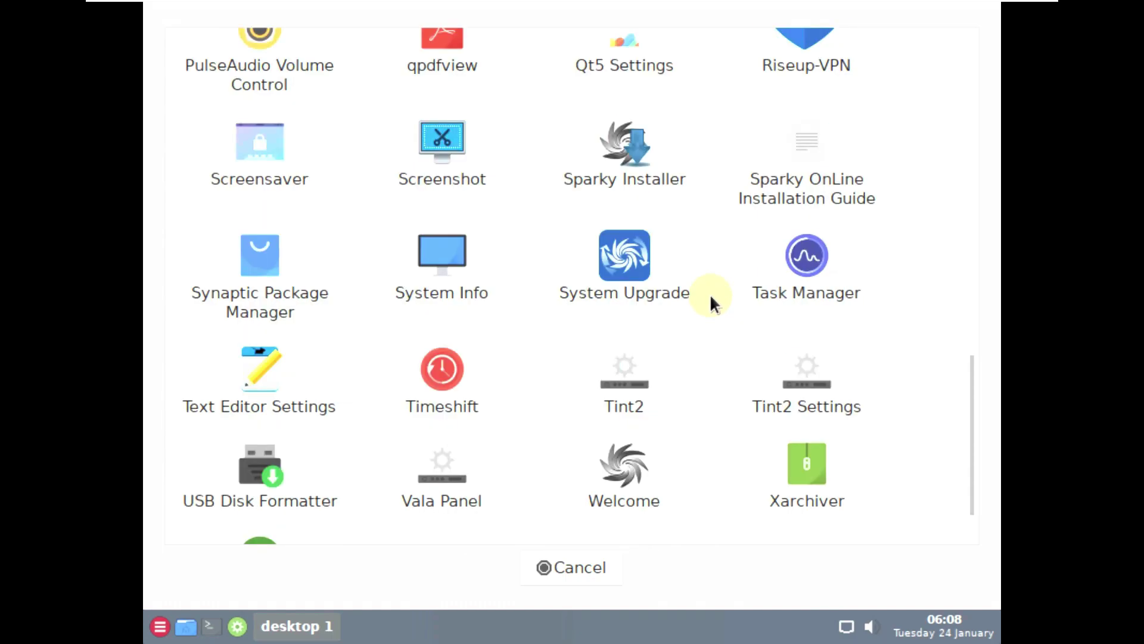
{"action": "scroll", "coordinate": [710, 293], "scroll_direction": "up", "scroll_amount": 5}
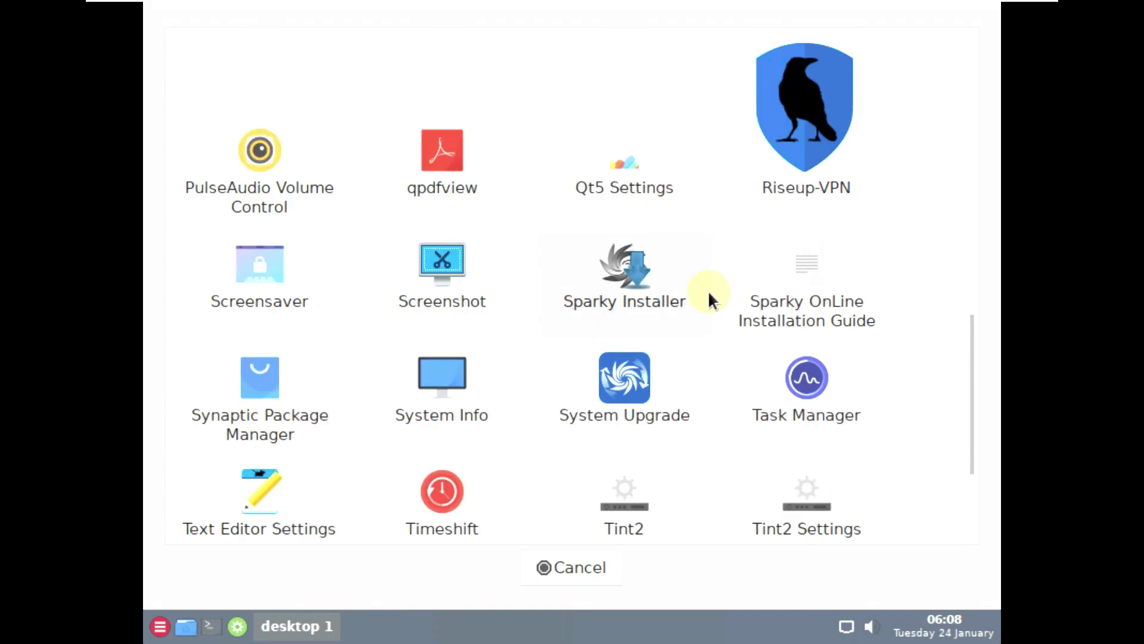
{"action": "scroll", "coordinate": [708, 289], "scroll_direction": "up", "scroll_amount": 6}
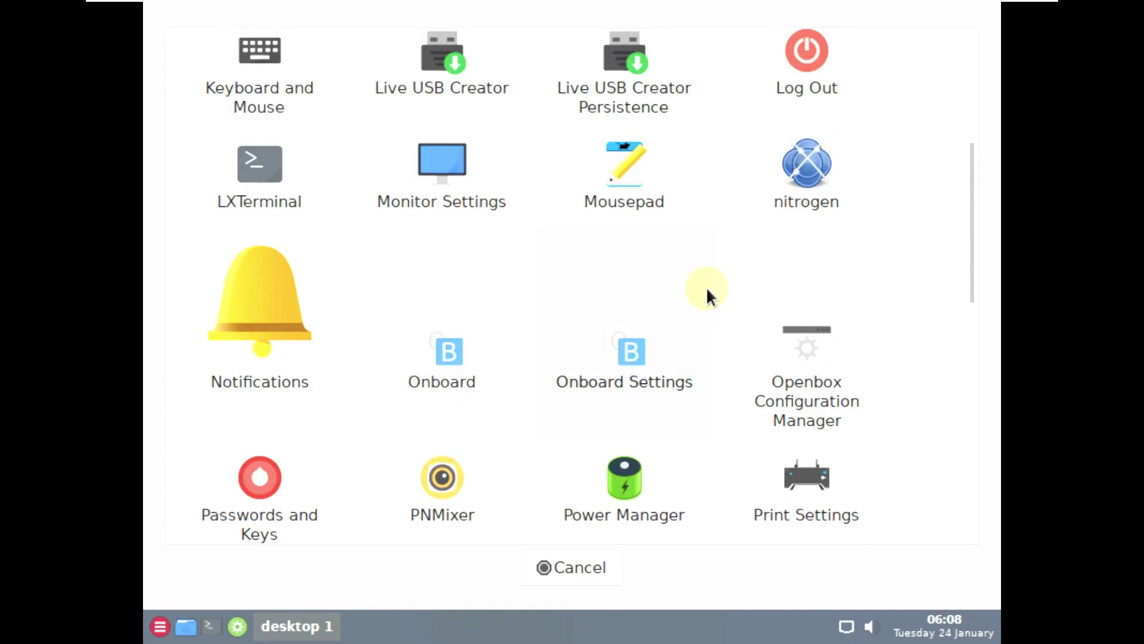
{"action": "scroll", "coordinate": [705, 278], "scroll_direction": "up", "scroll_amount": 1}
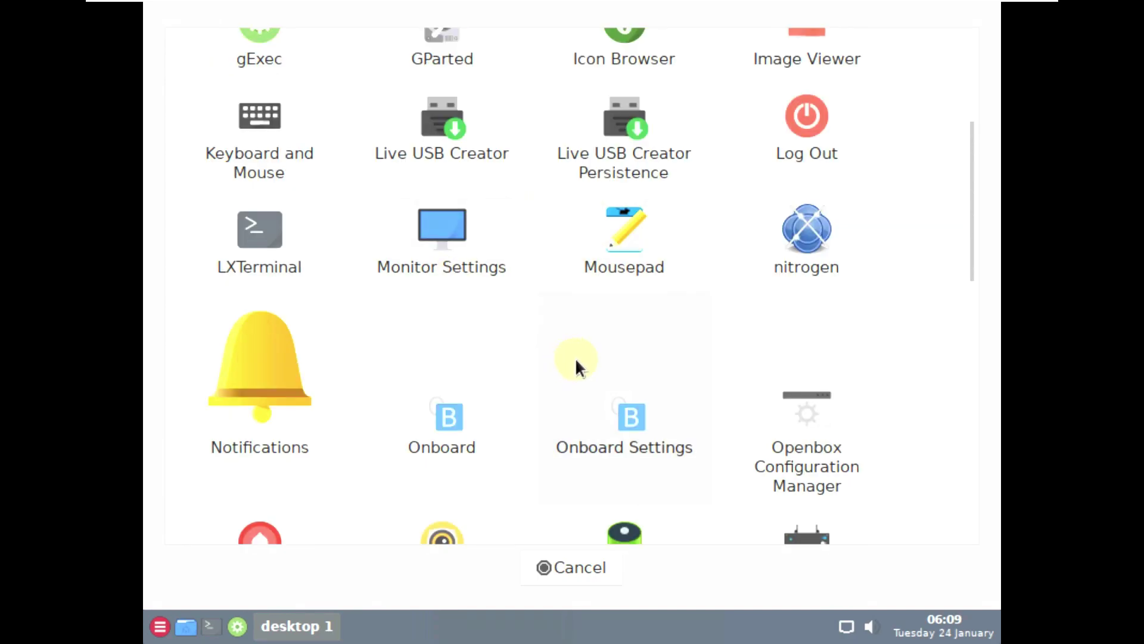
{"action": "left_click", "coordinate": [453, 244]}
- Apply and save a 1920x1080 resolution, then briefly open Customize Look and Feel
{"action": "left_click", "coordinate": [471, 230]}
{"action": "left_click", "coordinate": [534, 316]}
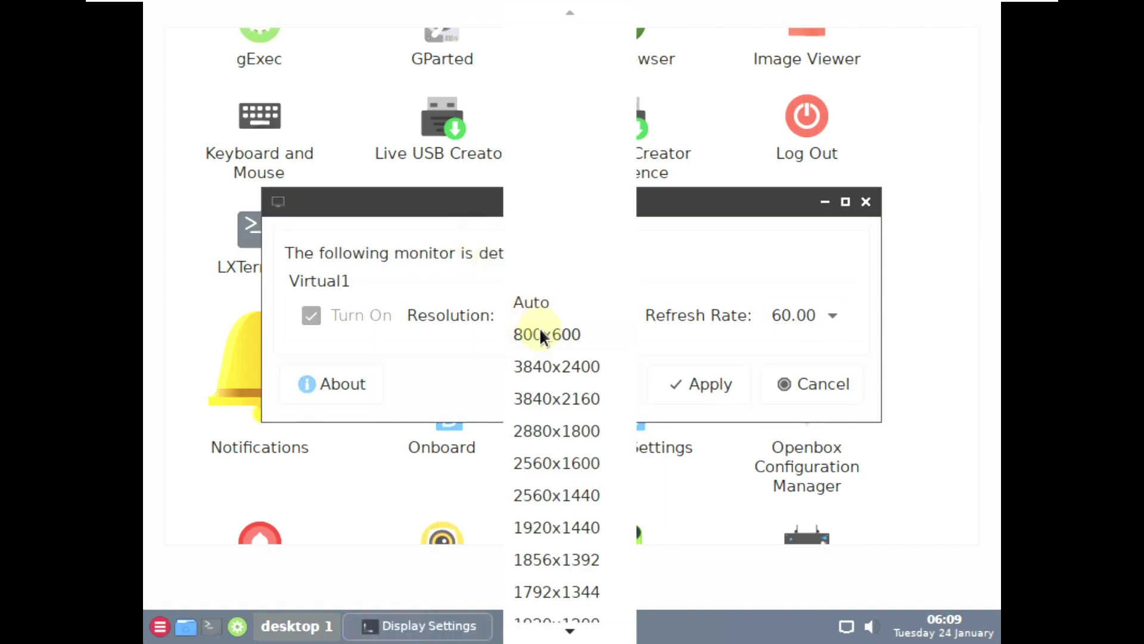
{"action": "scroll", "coordinate": [552, 492], "scroll_direction": "down", "scroll_amount": 5}
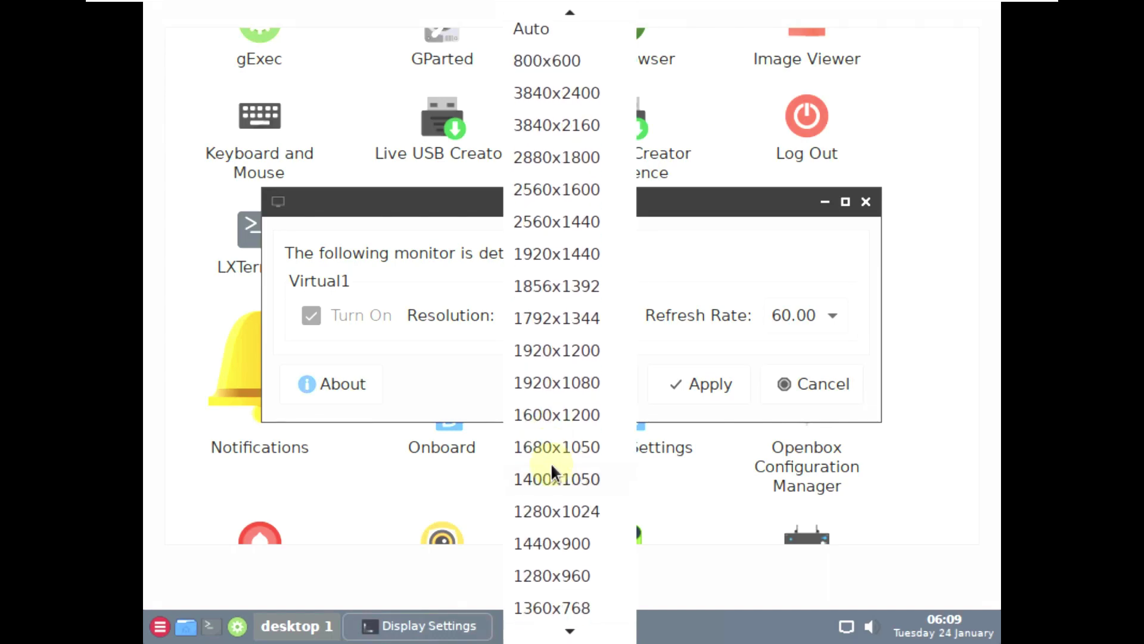
{"action": "left_click", "coordinate": [573, 393]}
{"action": "left_click", "coordinate": [734, 392]}
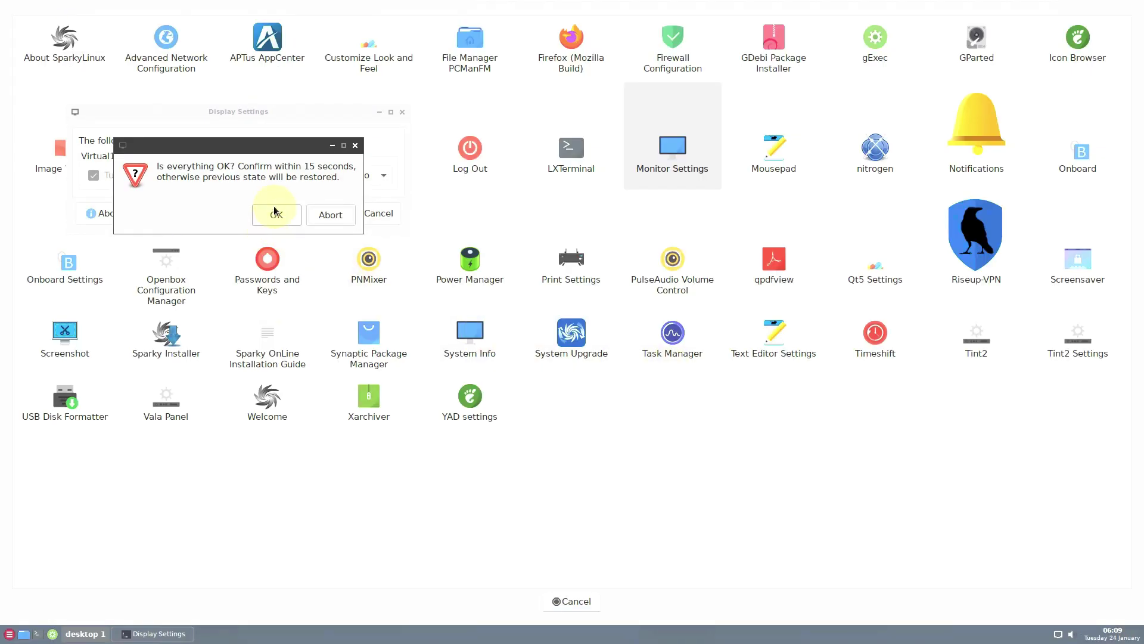
{"action": "left_click", "coordinate": [276, 214]}
{"action": "left_click", "coordinate": [253, 213]}
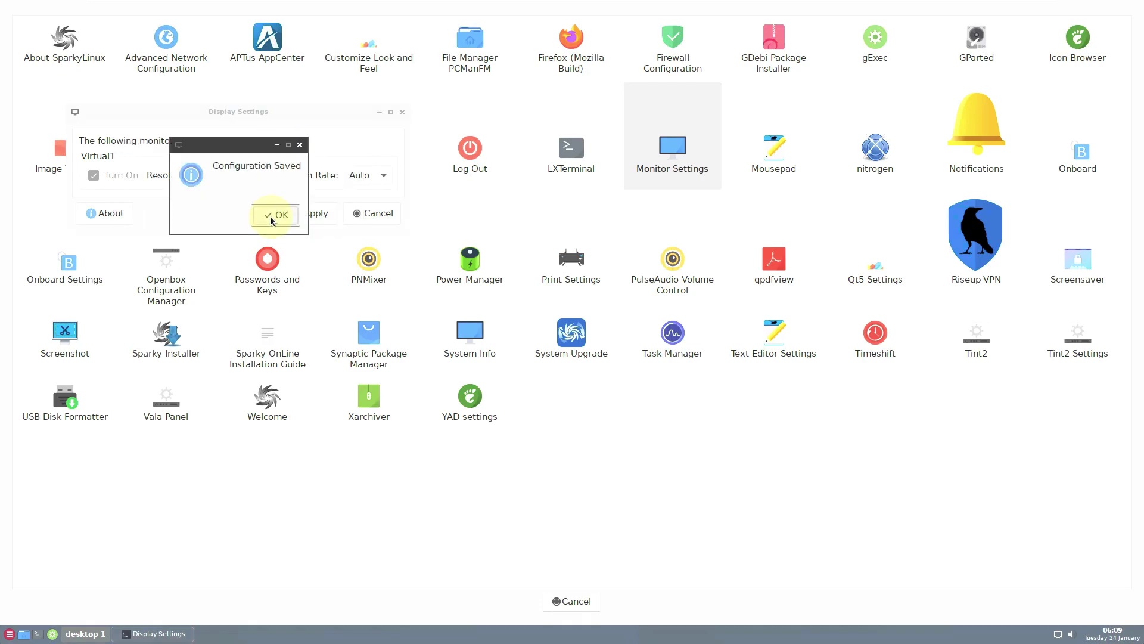
{"action": "left_click", "coordinate": [354, 60]}
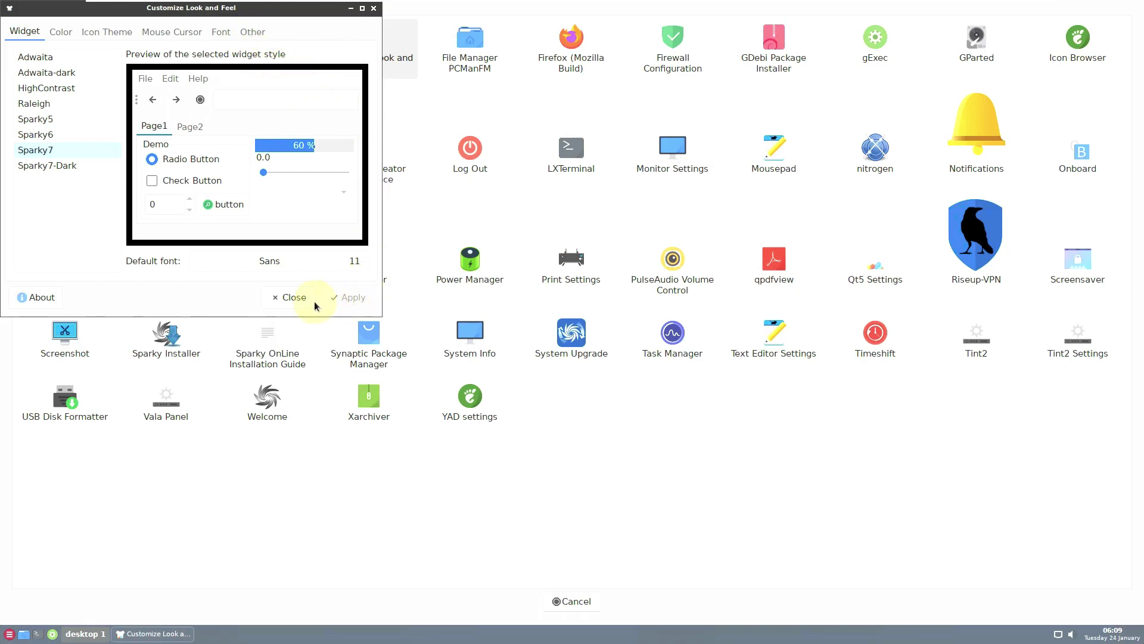
{"action": "left_click", "coordinate": [292, 297]}
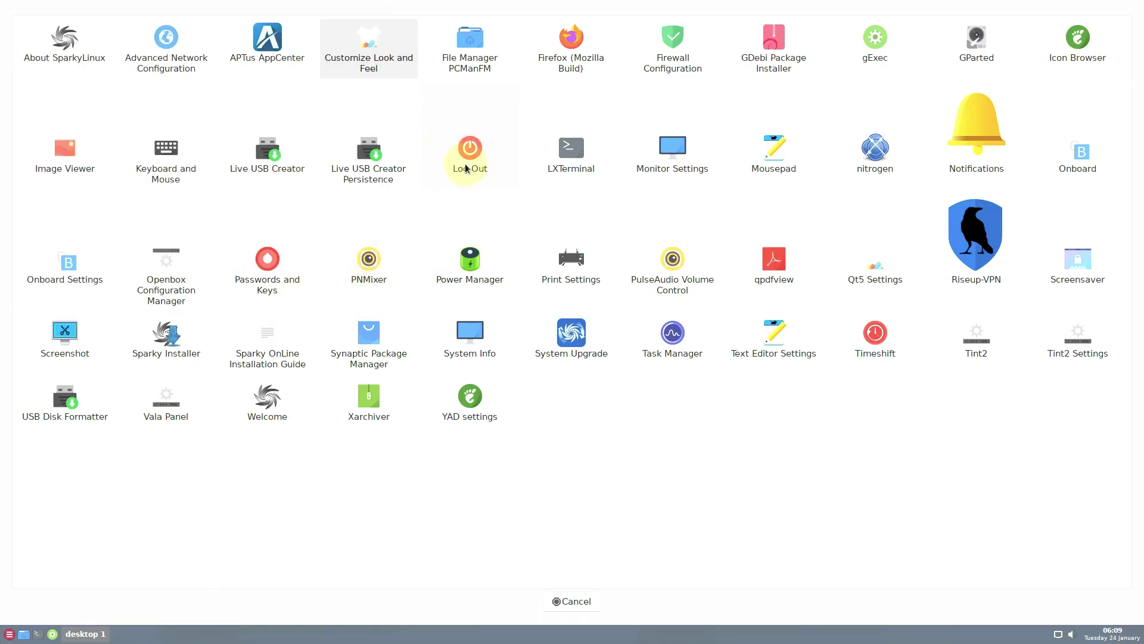
- Switch the display to 1360x768 and save it as the configuration
{"action": "left_click", "coordinate": [643, 167]}
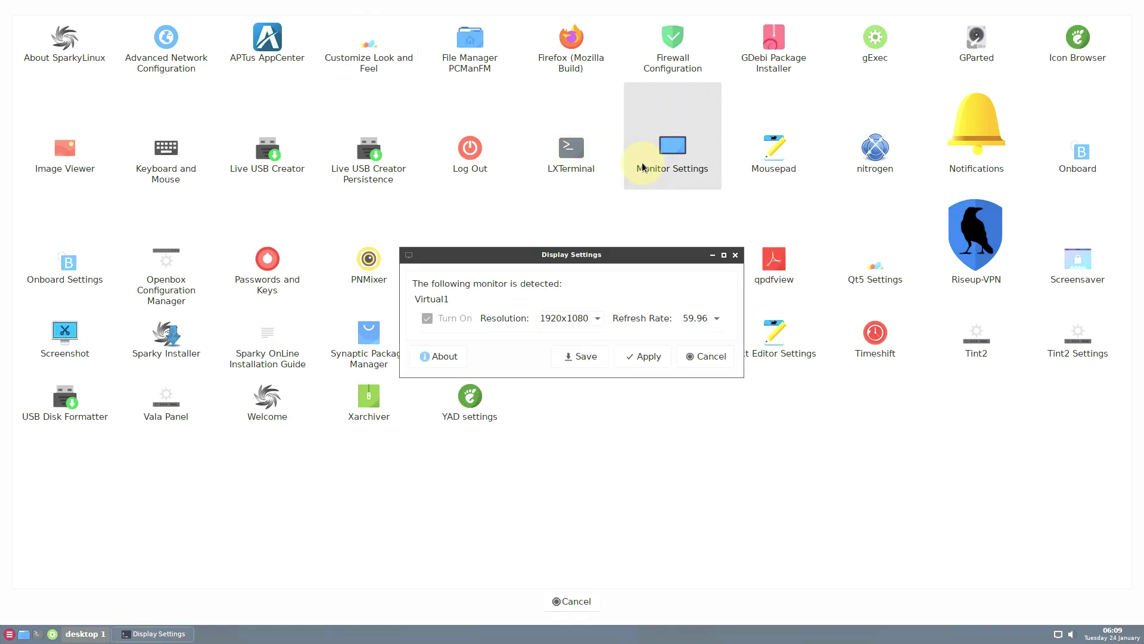
{"action": "left_click", "coordinate": [560, 318]}
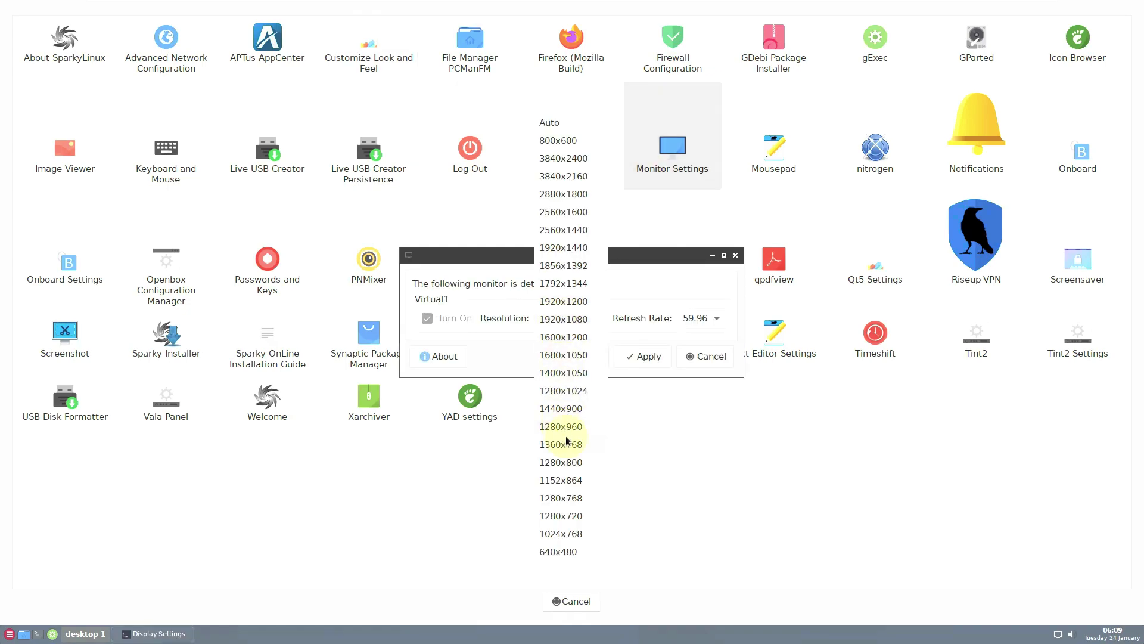
{"action": "left_click", "coordinate": [566, 444]}
{"action": "left_click", "coordinate": [644, 356]}
{"action": "left_click", "coordinate": [842, 486]}
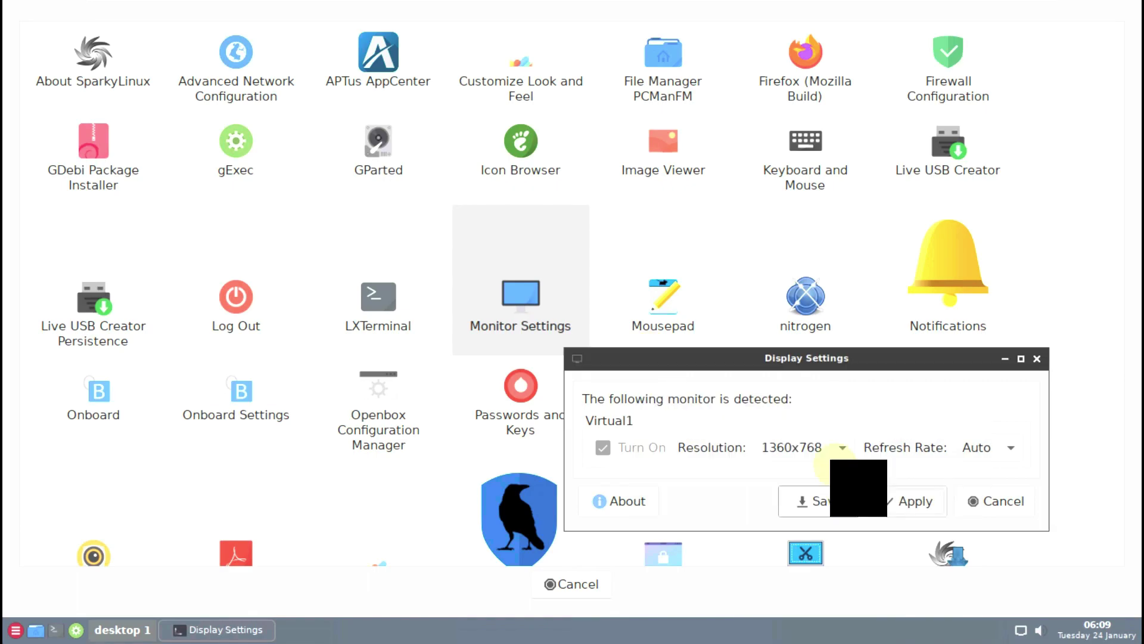
{"action": "left_click_drag", "start_coordinate": [799, 361], "coordinate": [540, 200]}
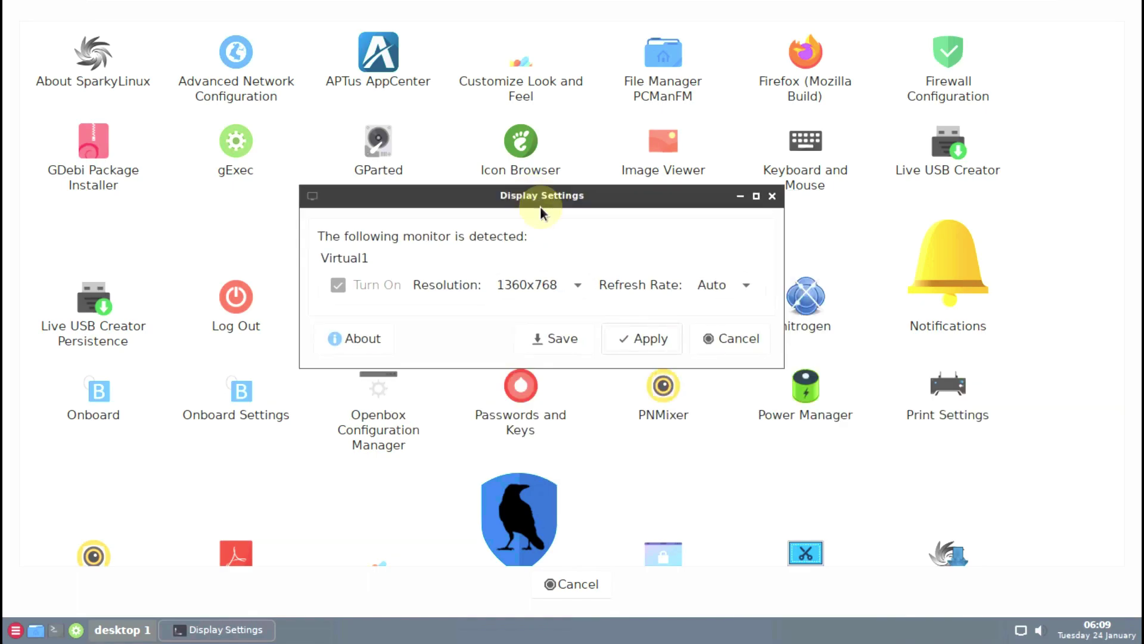
{"action": "left_click", "coordinate": [569, 337]}
{"action": "left_click", "coordinate": [593, 351]}
{"action": "scroll", "coordinate": [1050, 270], "scroll_direction": "down", "scroll_amount": 2}
{"action": "scroll", "coordinate": [1050, 269], "scroll_direction": "up", "scroll_amount": 2}
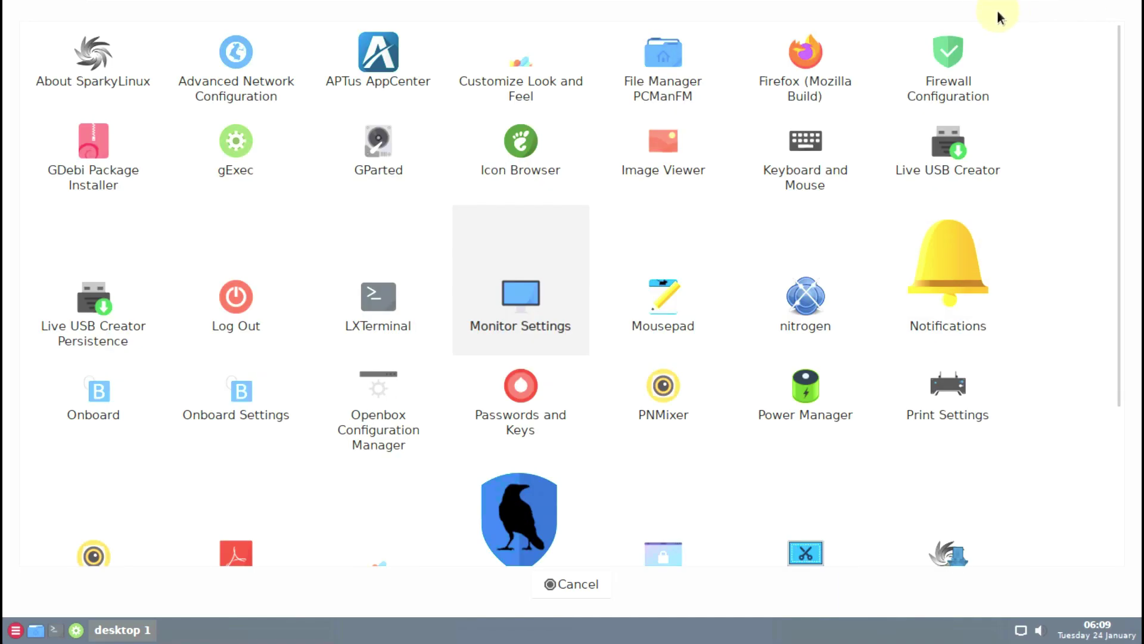
- Exit VM full-screen and set the guest display to Keep Aspect Ratio Stretch
{"action": "left_click", "coordinate": [589, 16]}
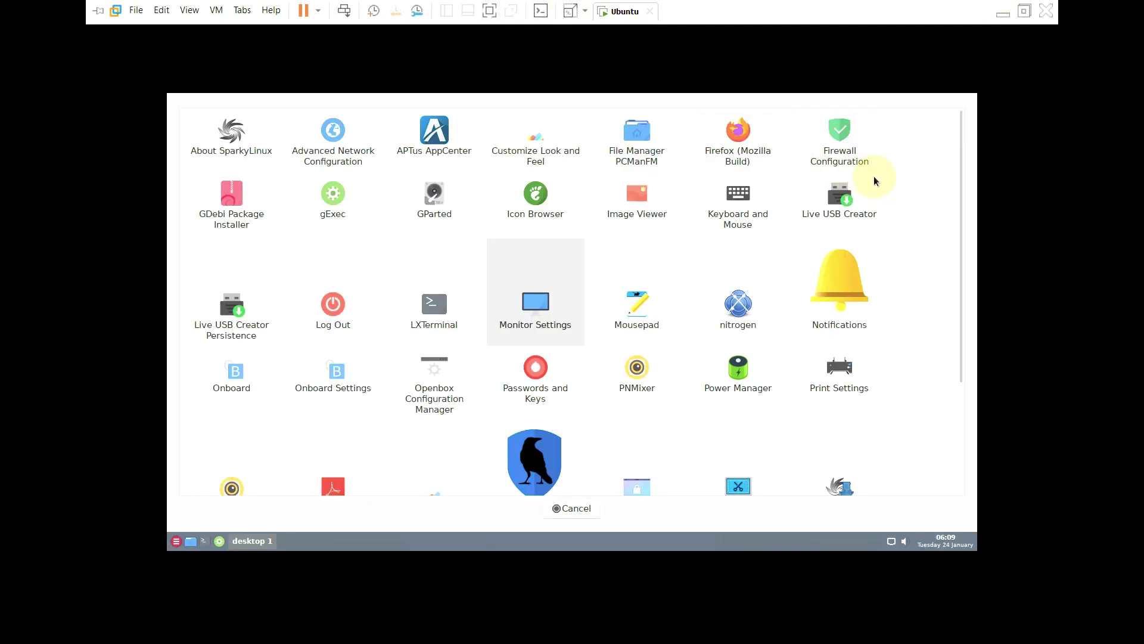
{"action": "left_click", "coordinate": [584, 12]}
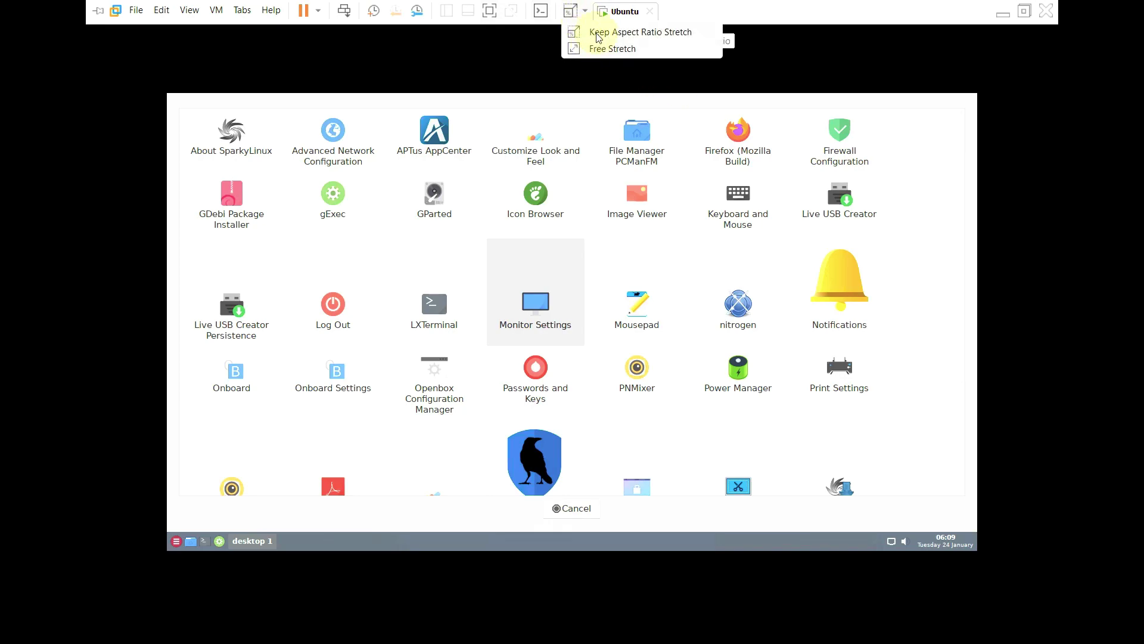
{"action": "left_click", "coordinate": [598, 33]}
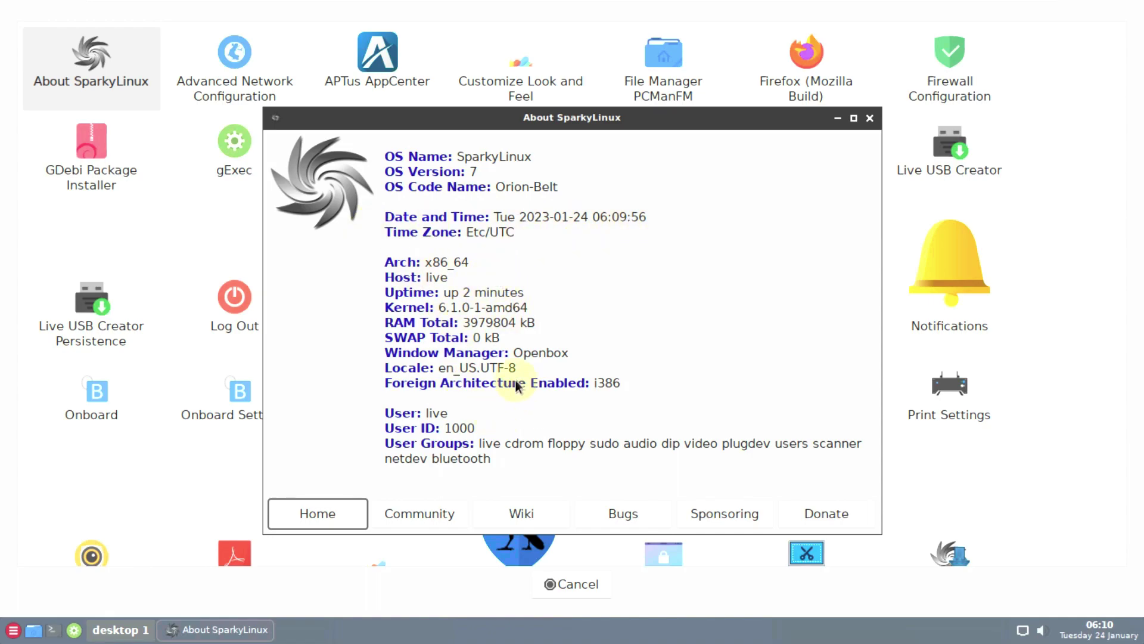
- Close the About SparkyLinux window and the launcher, then open the Sparky main menu
{"action": "left_click", "coordinate": [869, 118]}
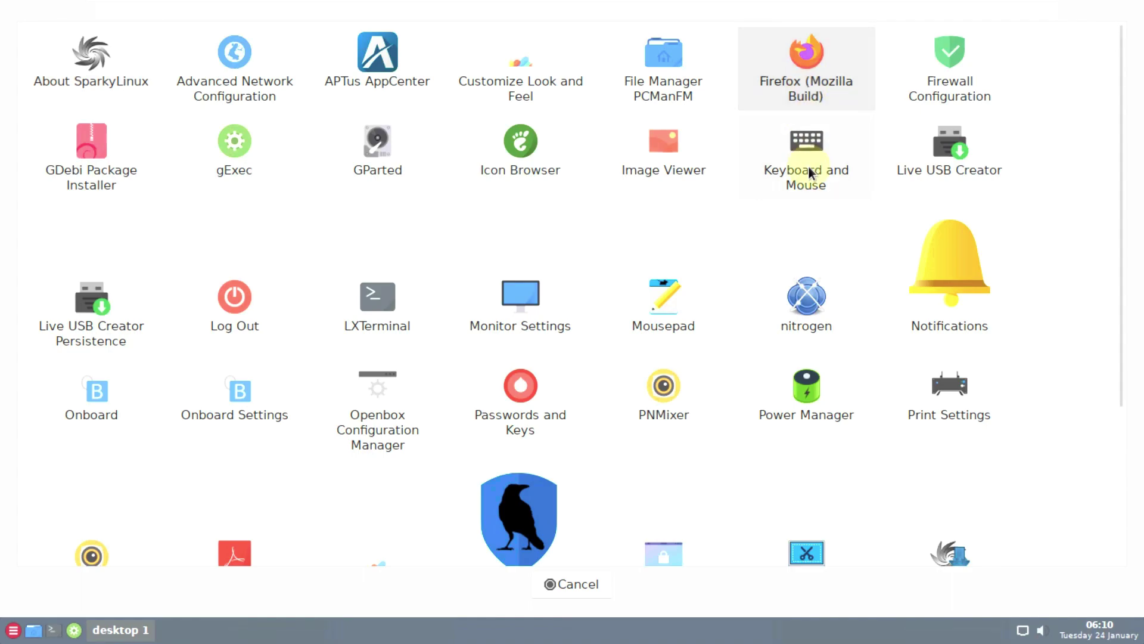
{"action": "left_click_drag", "start_coordinate": [1124, 363], "coordinate": [1108, 546]}
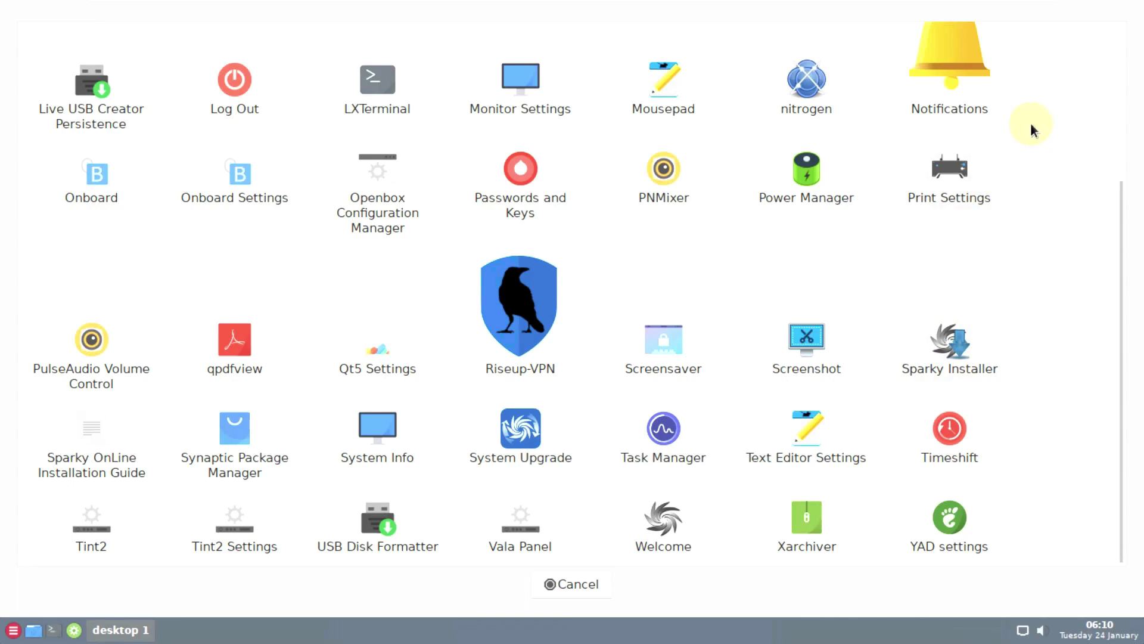
{"action": "left_click", "coordinate": [571, 583]}
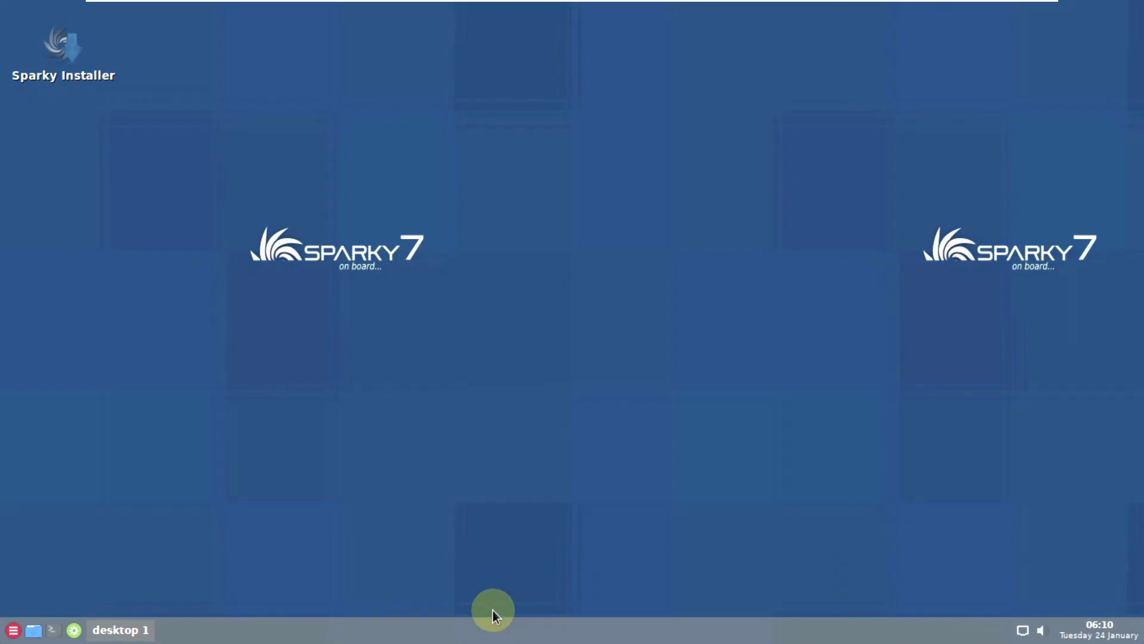
{"action": "left_click", "coordinate": [464, 636]}
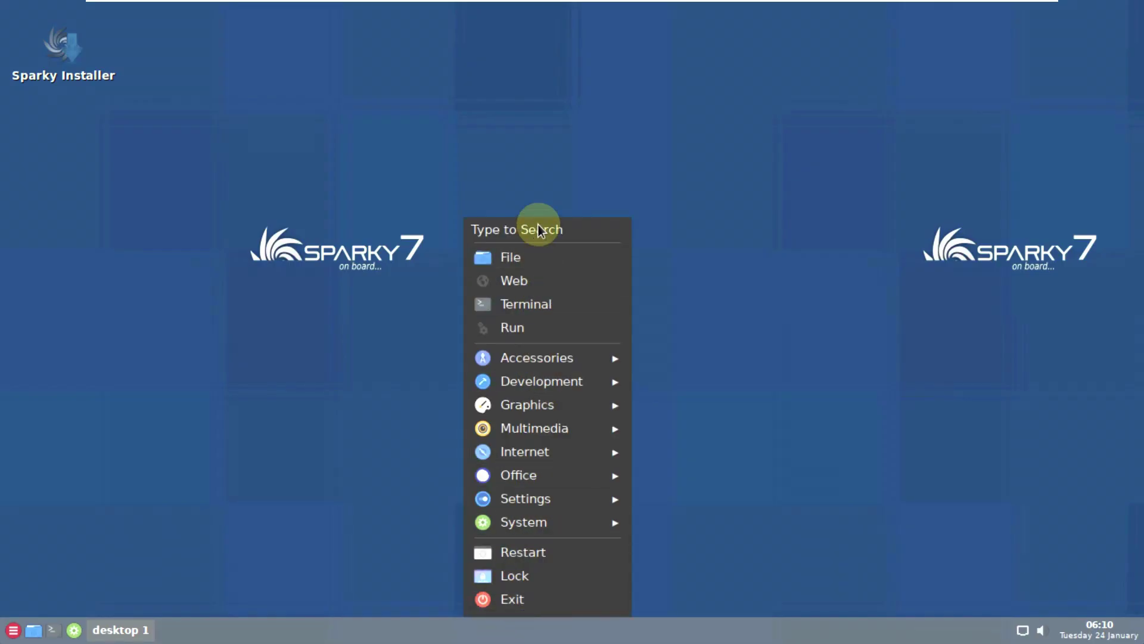
{"action": "left_click", "coordinate": [545, 591]}
{"action": "left_click", "coordinate": [514, 631]}
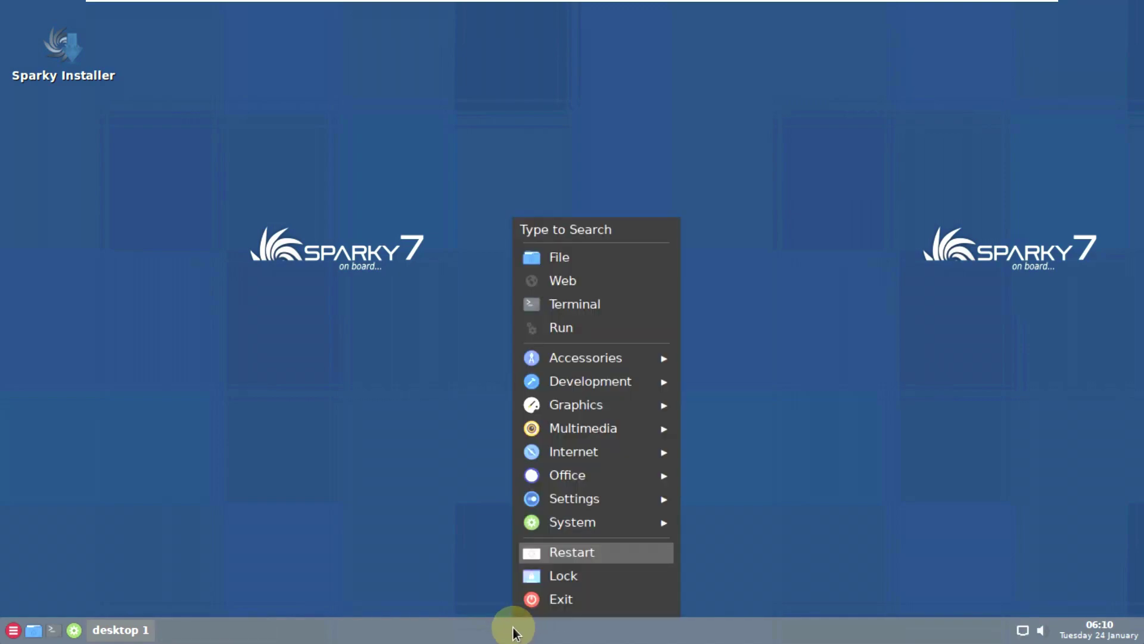
{"action": "left_click", "coordinate": [452, 628]}
- Get to Firefox and decline making it the default browser
{"action": "left_click", "coordinate": [451, 628]}
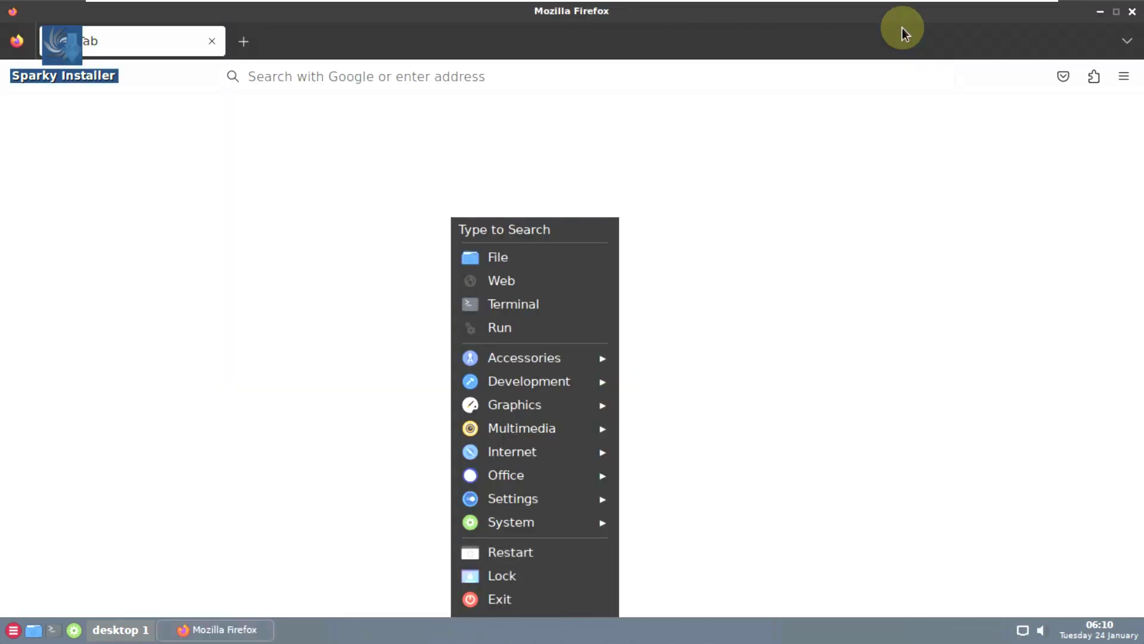
{"action": "left_click", "coordinate": [902, 27]}
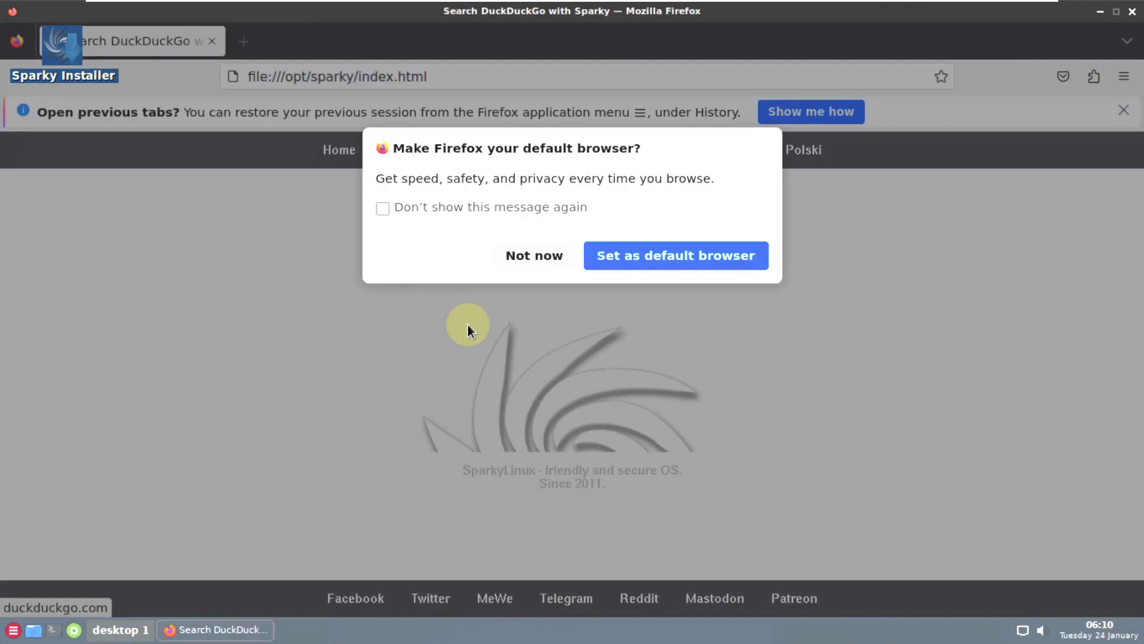
{"action": "left_click", "coordinate": [509, 253]}
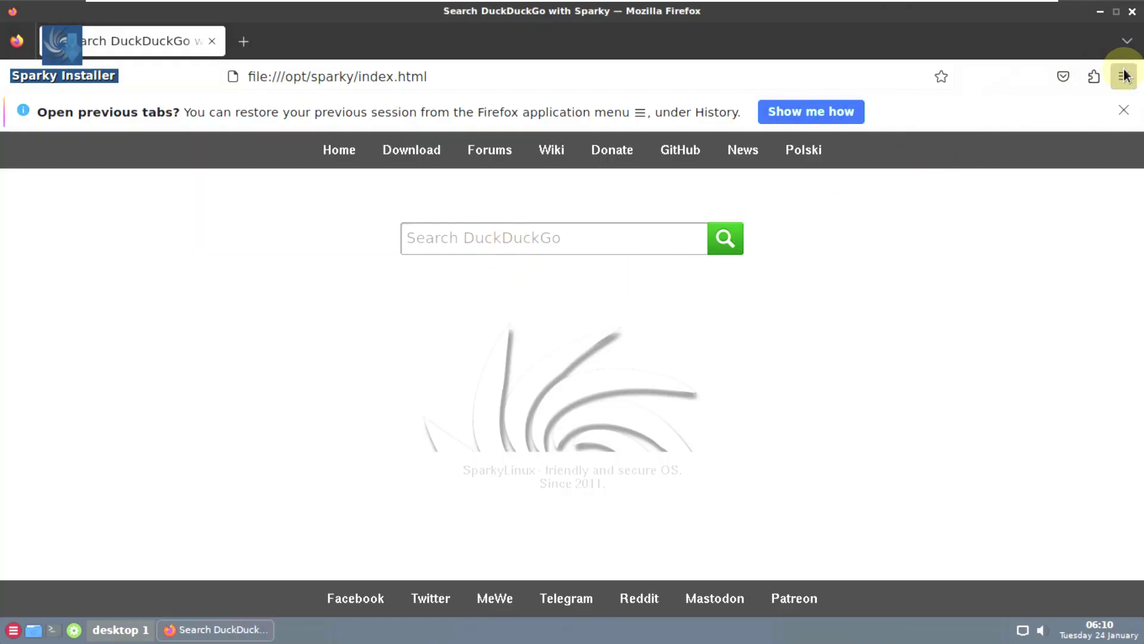
- Confirm Firefox is version 109.0 (64-bit), then dismiss the tab-restore and data-sharing bars
{"action": "left_click", "coordinate": [904, 548]}
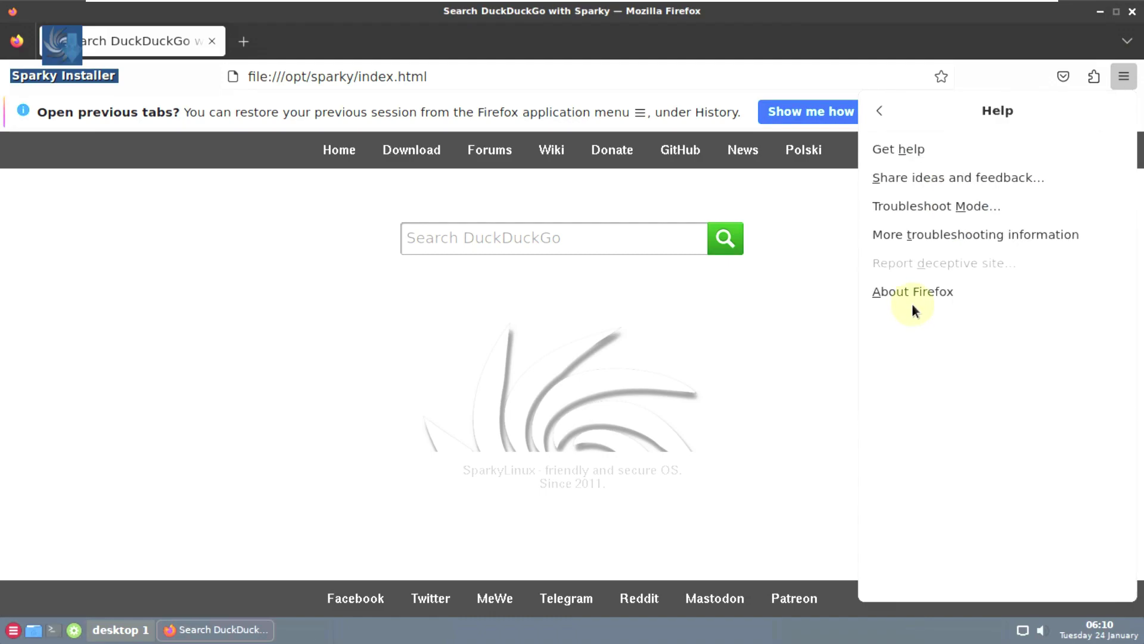
{"action": "left_click", "coordinate": [912, 302]}
{"action": "left_click_drag", "start_coordinate": [510, 257], "coordinate": [610, 264]}
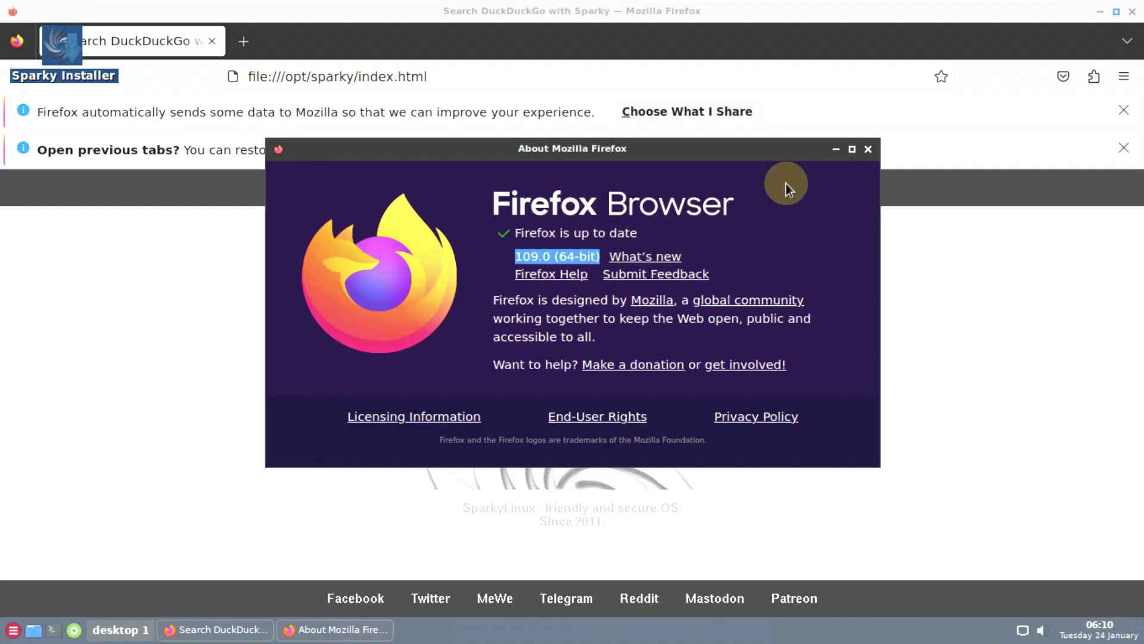
{"action": "left_click", "coordinate": [868, 149]}
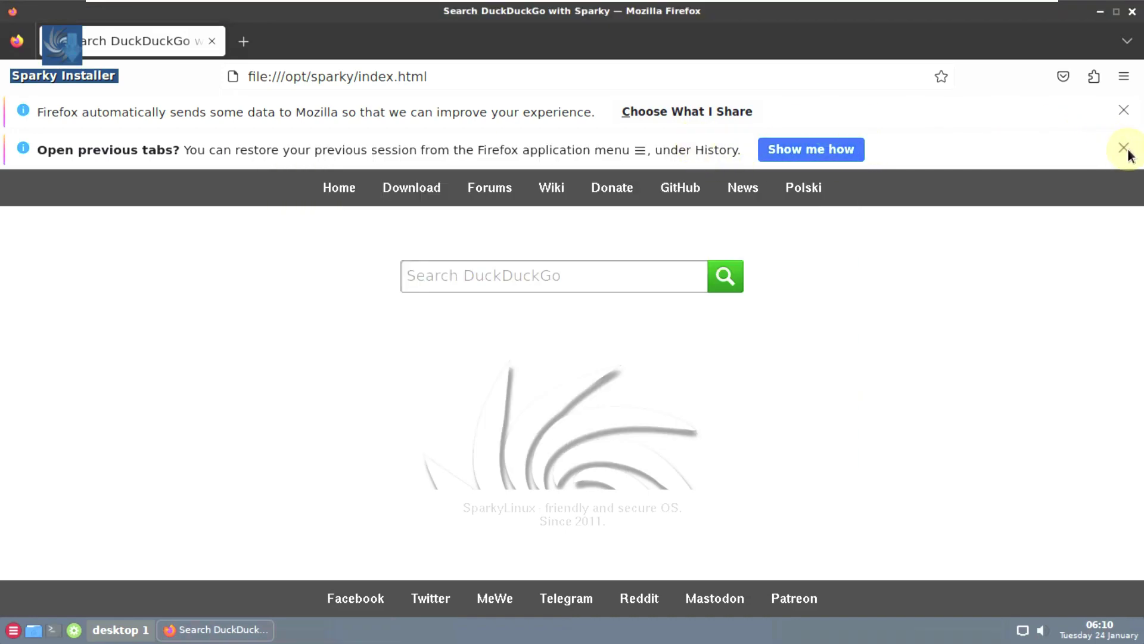
{"action": "left_click", "coordinate": [1124, 147]}
{"action": "left_click", "coordinate": [1123, 111]}
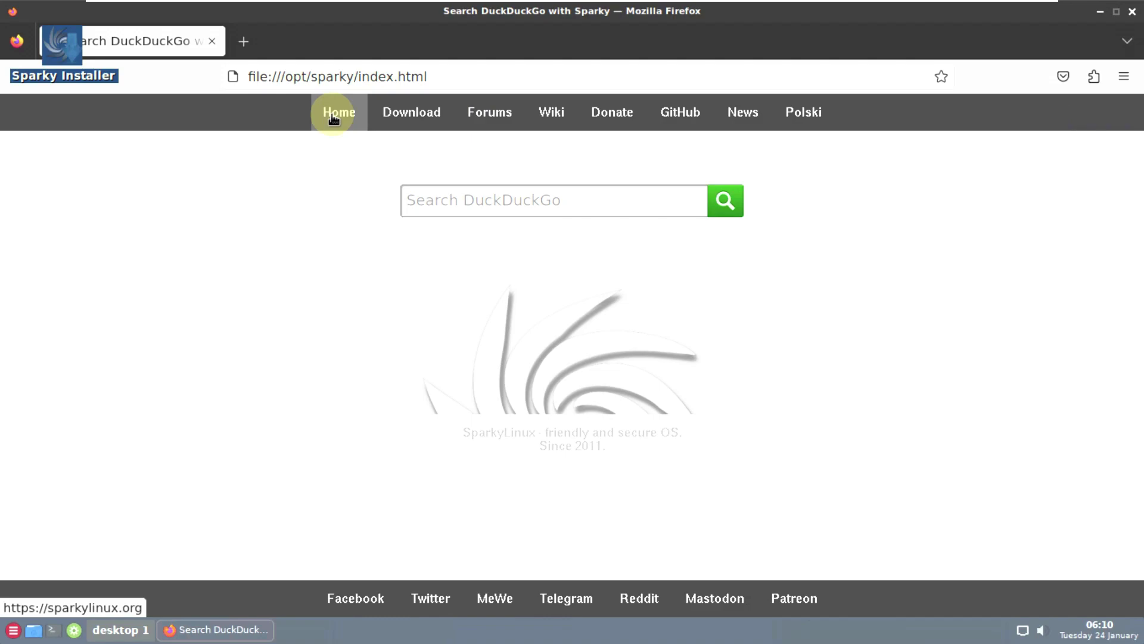
- Go to sparkylinux.org from the start page, reject cookies, and scroll the news list
{"action": "left_click", "coordinate": [334, 119]}
{"action": "left_click_drag", "start_coordinate": [417, 76], "coordinate": [296, 77]}
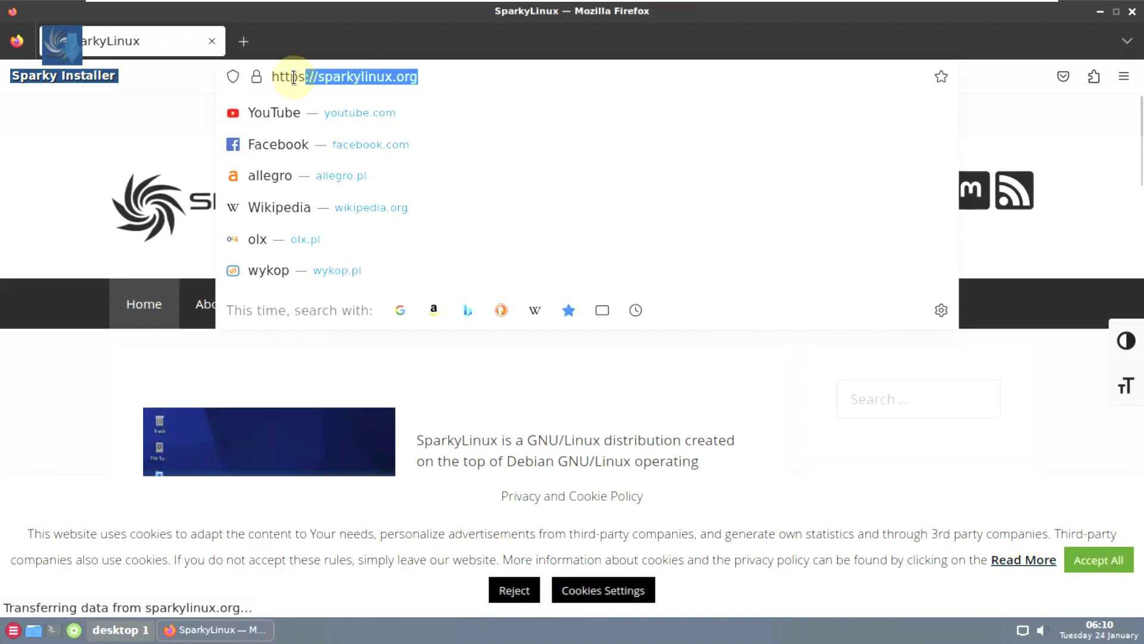
{"action": "left_click", "coordinate": [1017, 106]}
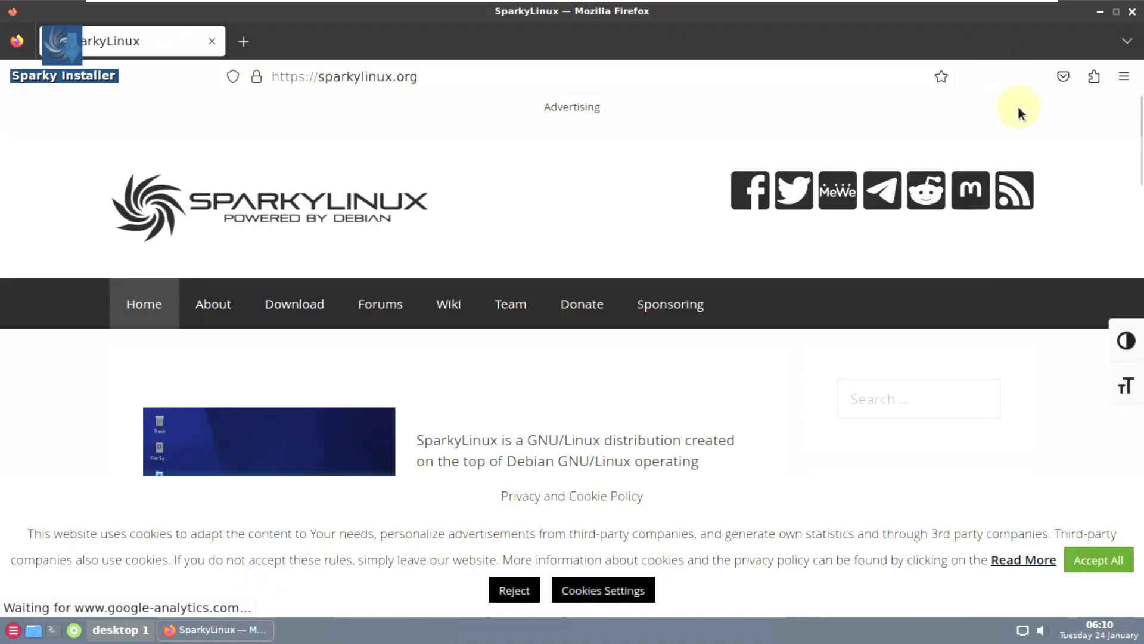
{"action": "left_click", "coordinate": [514, 590]}
{"action": "scroll", "coordinate": [519, 370], "scroll_direction": "down", "scroll_amount": 3}
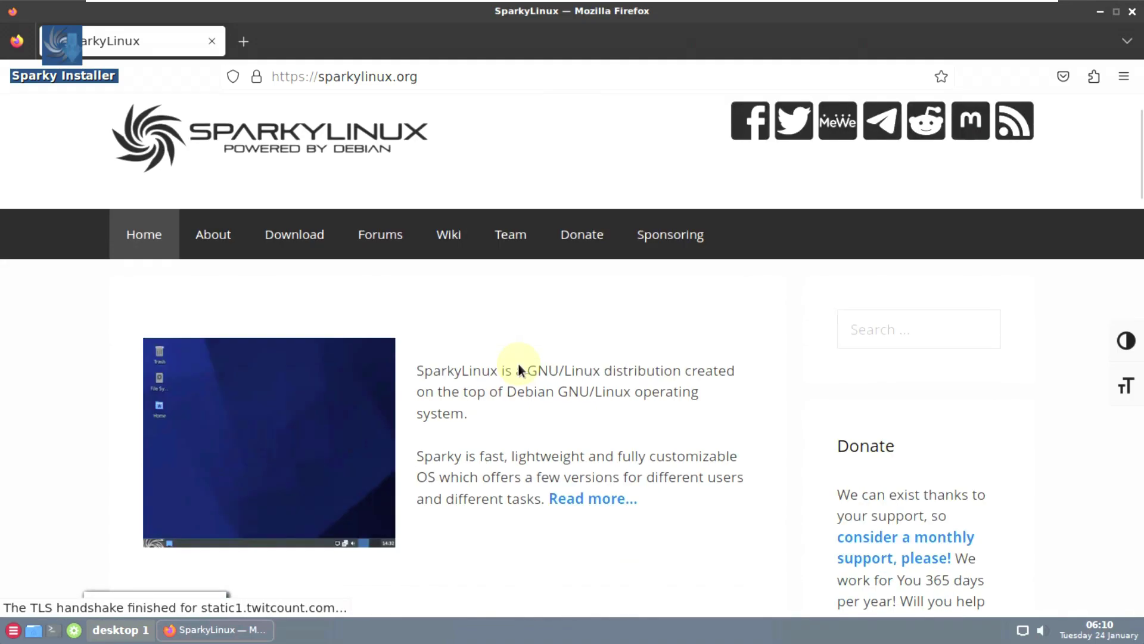
{"action": "scroll", "coordinate": [519, 367], "scroll_direction": "down", "scroll_amount": 6}
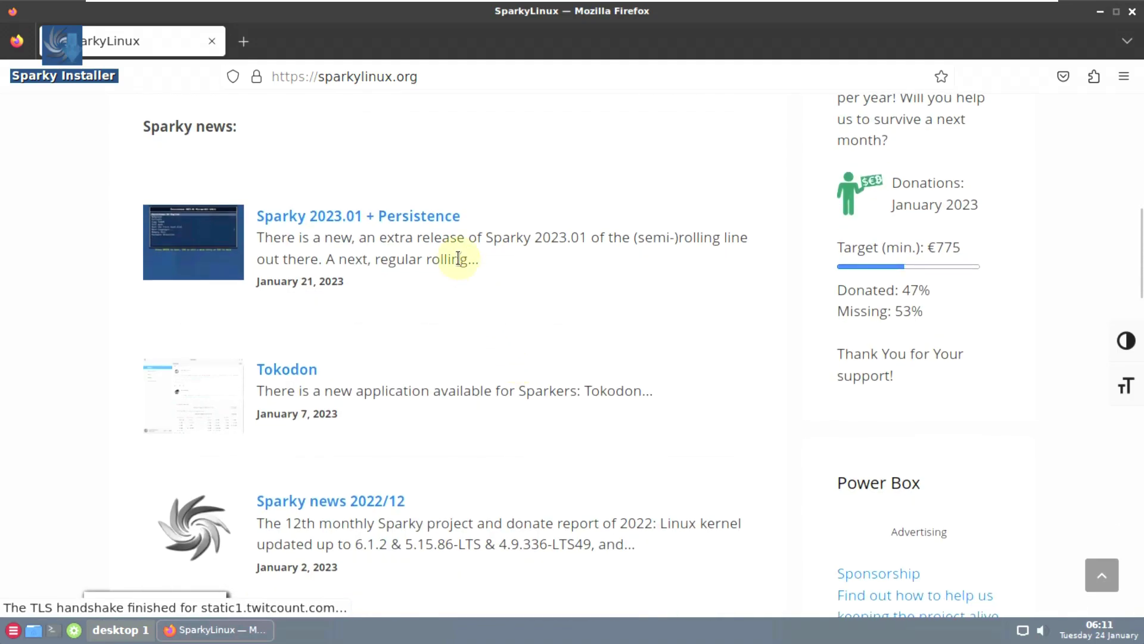
{"action": "scroll", "coordinate": [396, 370], "scroll_direction": "down", "scroll_amount": 6}
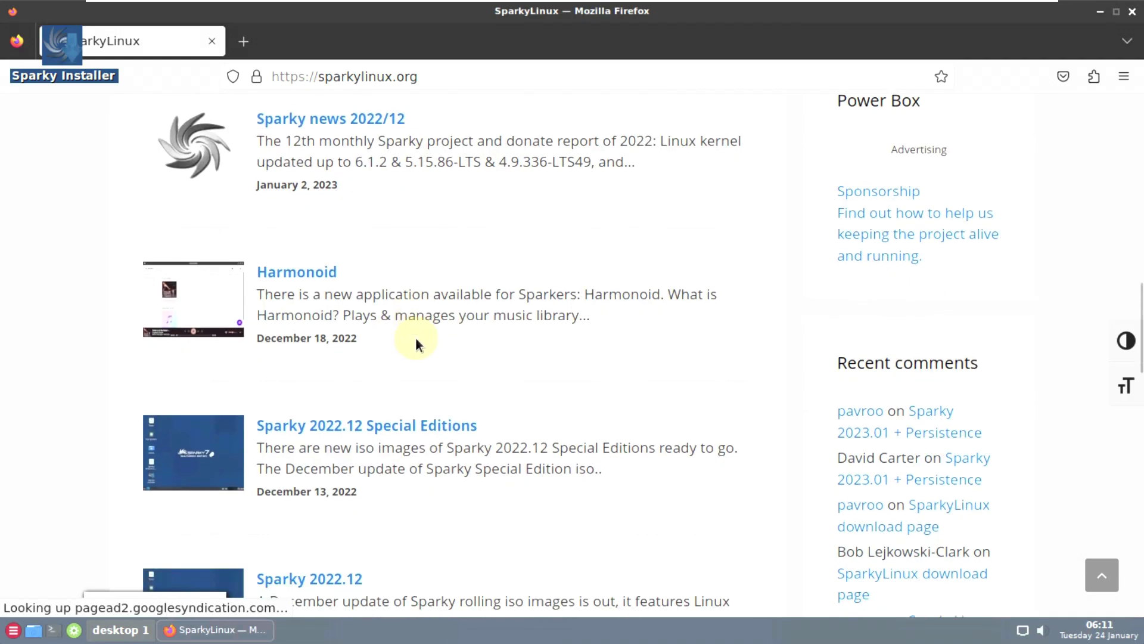
{"action": "scroll", "coordinate": [499, 270], "scroll_direction": "up", "scroll_amount": 1}
{"action": "scroll", "coordinate": [500, 270], "scroll_direction": "up", "scroll_amount": 14}
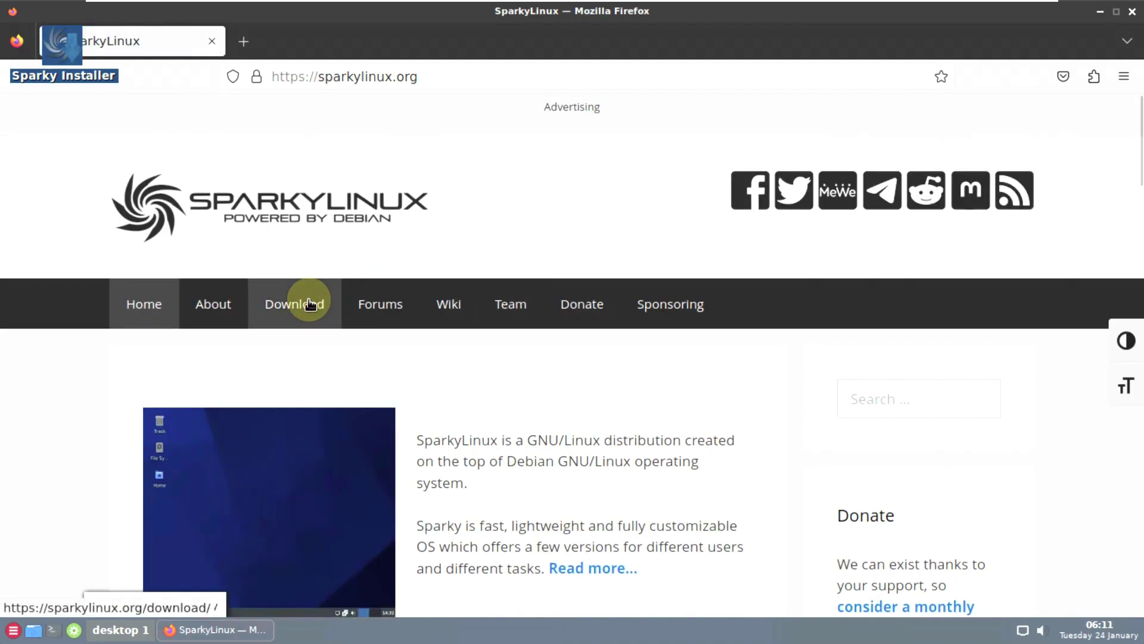
- Open the (Semi-)Rolling download page in a new tab and the Stable page in the current one
{"action": "left_click", "coordinate": [310, 304]}
{"action": "scroll", "coordinate": [301, 301], "scroll_direction": "down", "scroll_amount": 3}
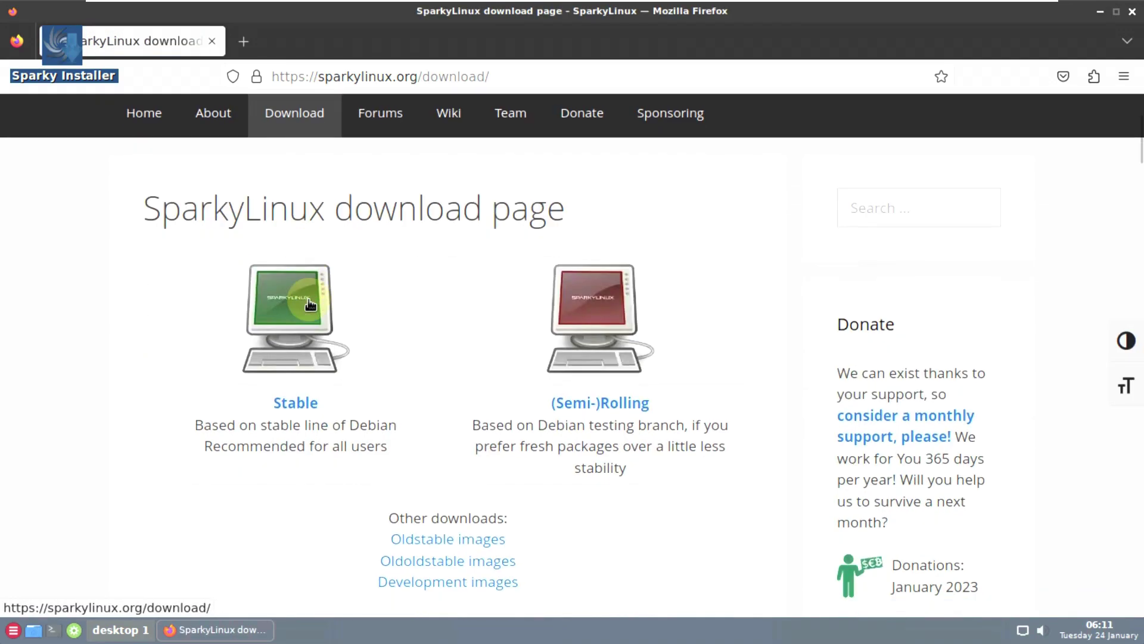
{"action": "right_click", "coordinate": [621, 402]}
{"action": "left_click", "coordinate": [650, 410]}
{"action": "scroll", "coordinate": [577, 389], "scroll_direction": "down", "scroll_amount": 3}
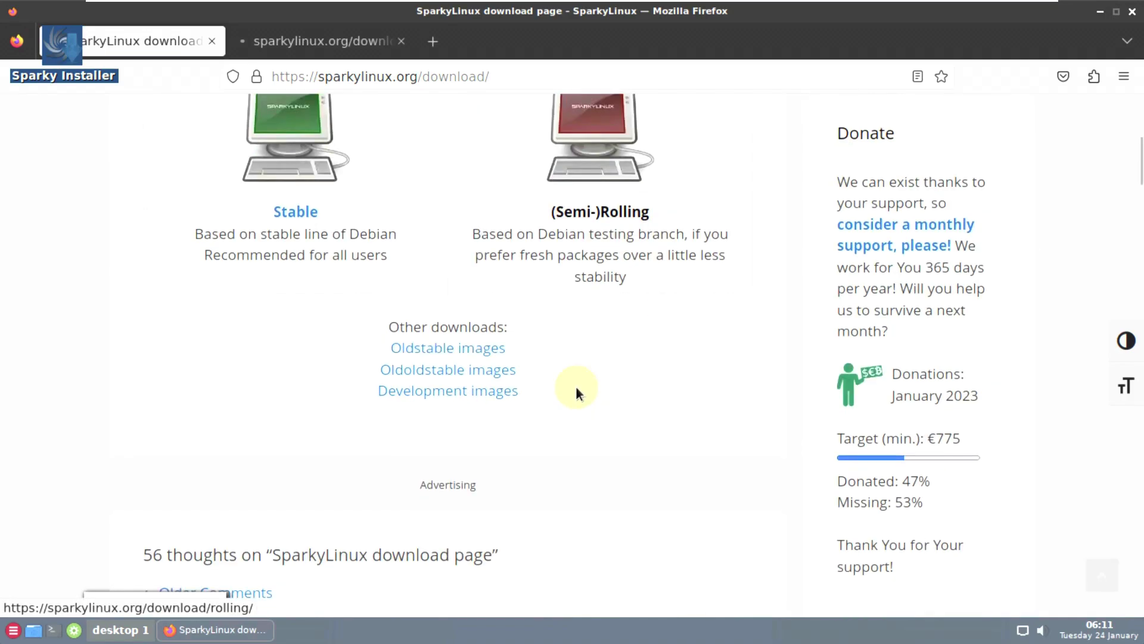
{"action": "left_click", "coordinate": [309, 224]}
- Compare the rolling and stable edition tables and ISO sizes across the two tabs
{"action": "left_click", "coordinate": [327, 44]}
{"action": "scroll", "coordinate": [358, 350], "scroll_direction": "down", "scroll_amount": 3}
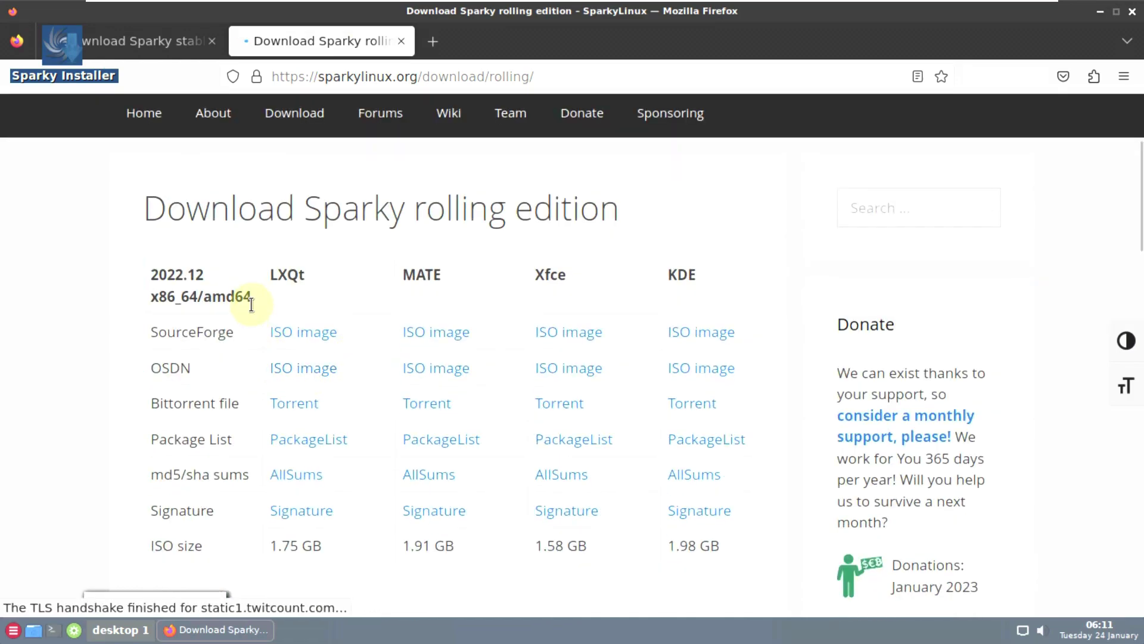
{"action": "scroll", "coordinate": [250, 306], "scroll_direction": "down", "scroll_amount": 4}
{"action": "scroll", "coordinate": [250, 306], "scroll_direction": "down", "scroll_amount": 7}
{"action": "scroll", "coordinate": [248, 302], "scroll_direction": "up", "scroll_amount": 15}
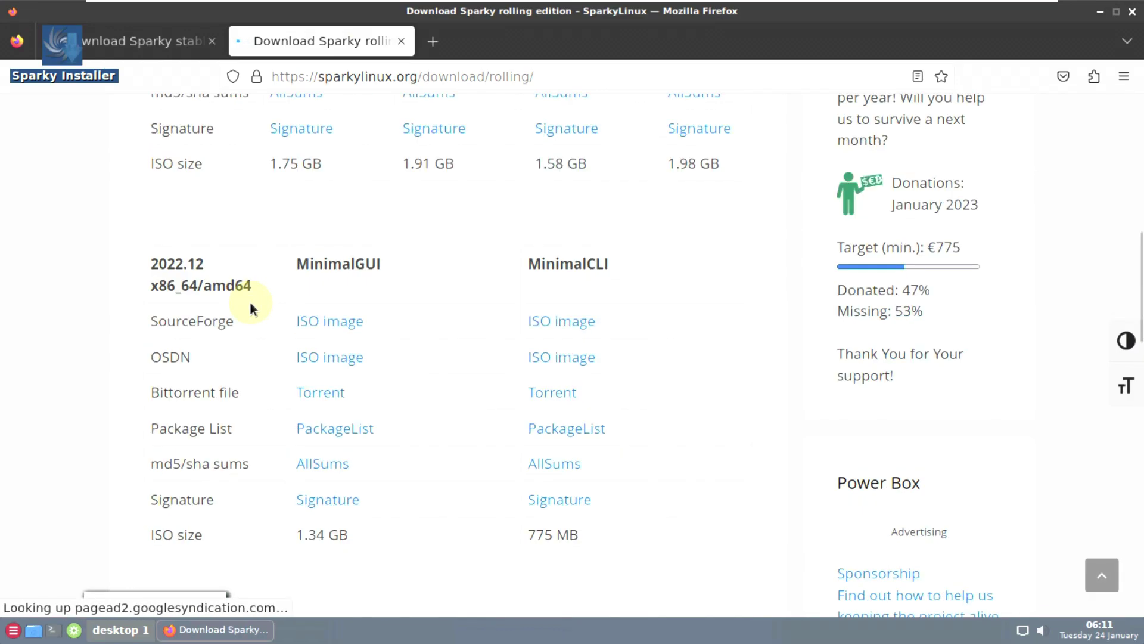
{"action": "left_click", "coordinate": [178, 52]}
{"action": "scroll", "coordinate": [302, 224], "scroll_direction": "down", "scroll_amount": 6}
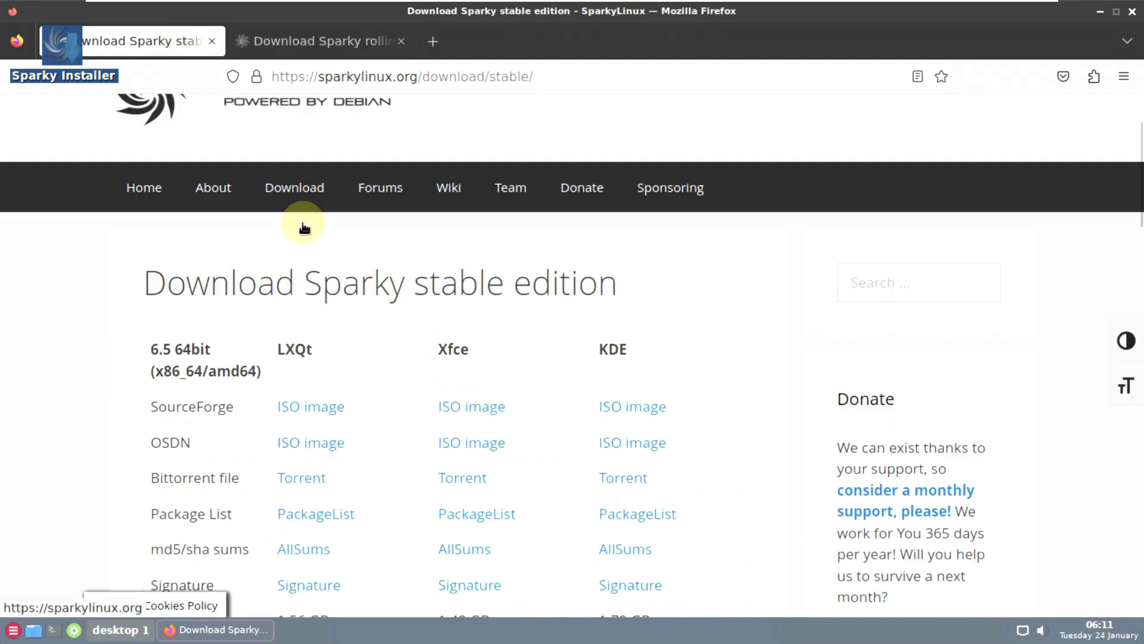
{"action": "scroll", "coordinate": [303, 228], "scroll_direction": "down", "scroll_amount": 15}
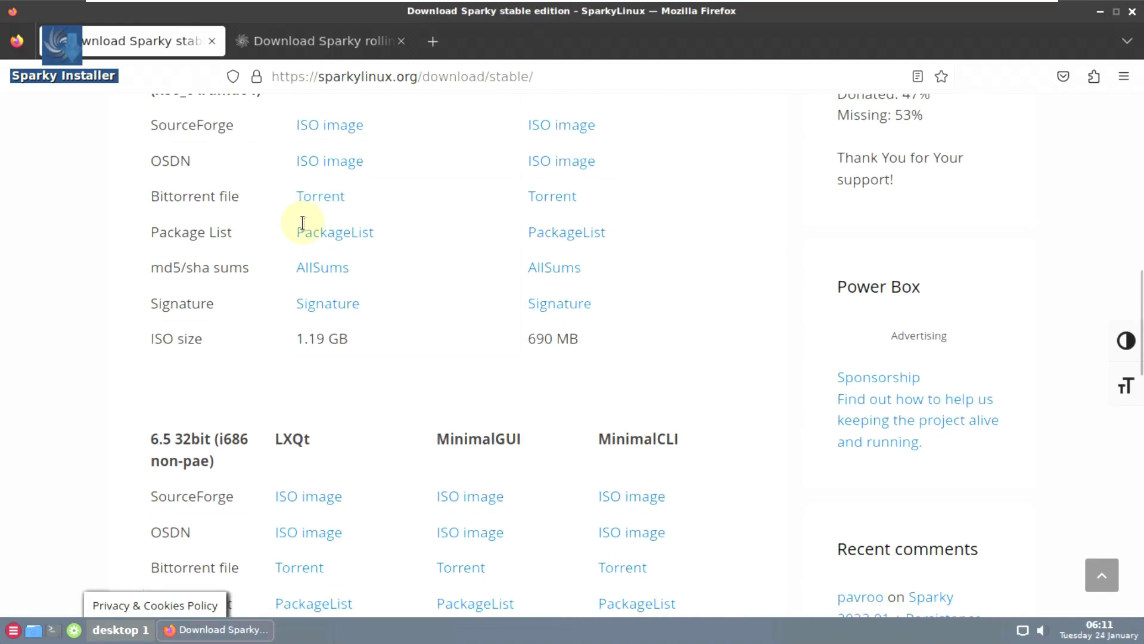
{"action": "scroll", "coordinate": [302, 225], "scroll_direction": "down", "scroll_amount": 3}
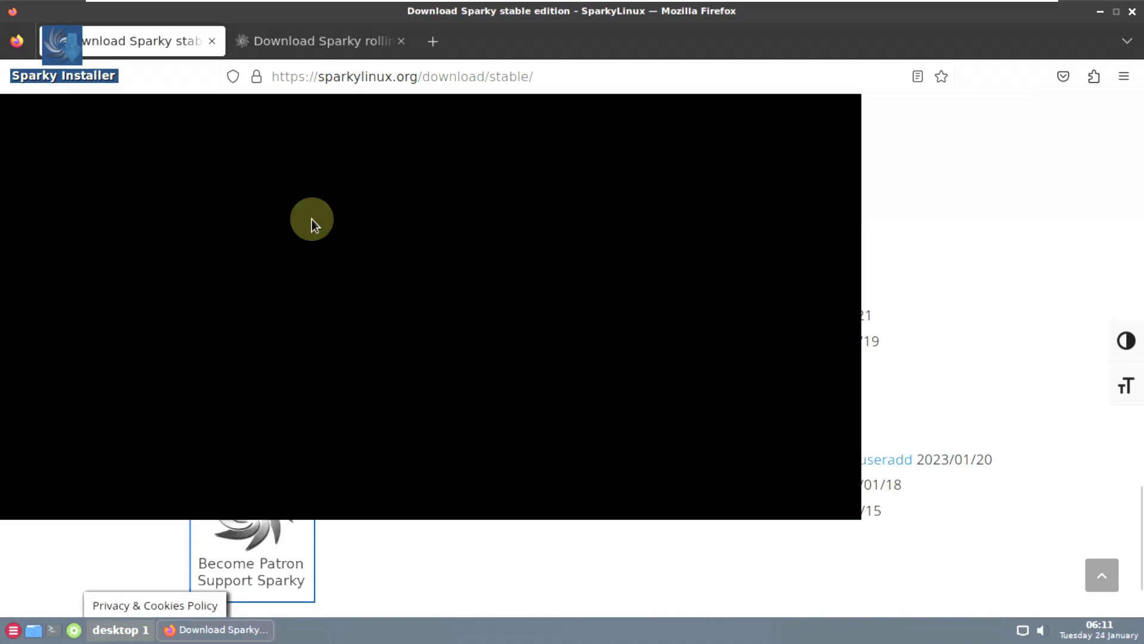
{"action": "scroll", "coordinate": [347, 244], "scroll_direction": "up", "scroll_amount": 7}
{"action": "scroll", "coordinate": [427, 322], "scroll_direction": "up", "scroll_amount": 10}
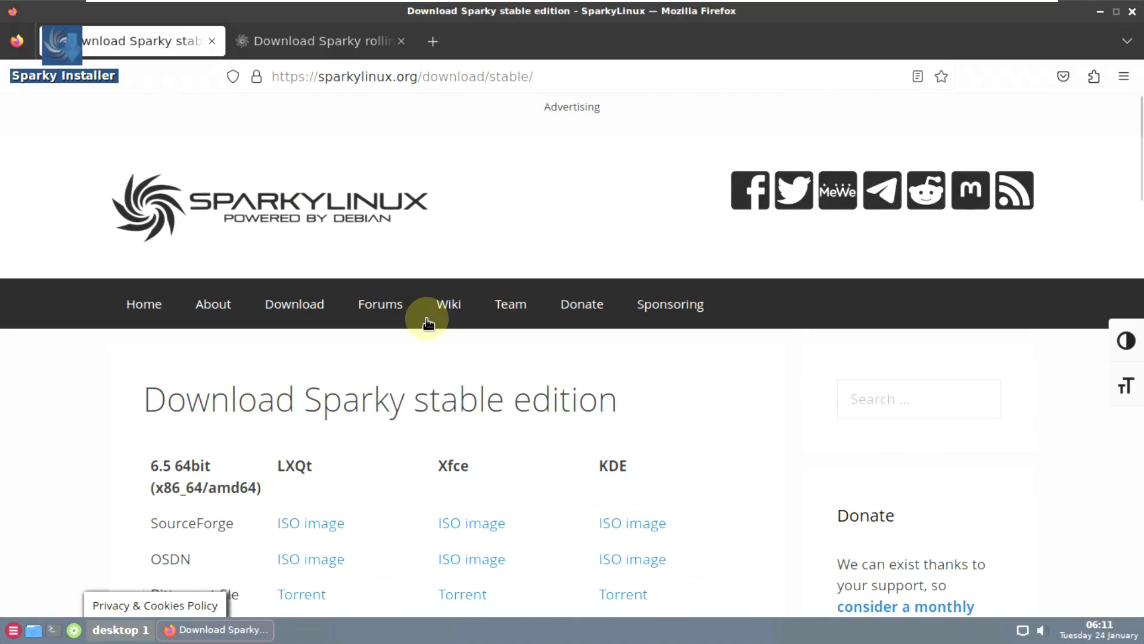
- Return to the rolling tab and bring up the link options for the LXQt ISO
{"action": "left_click", "coordinate": [307, 45]}
{"action": "scroll", "coordinate": [408, 258], "scroll_direction": "down", "scroll_amount": 8}
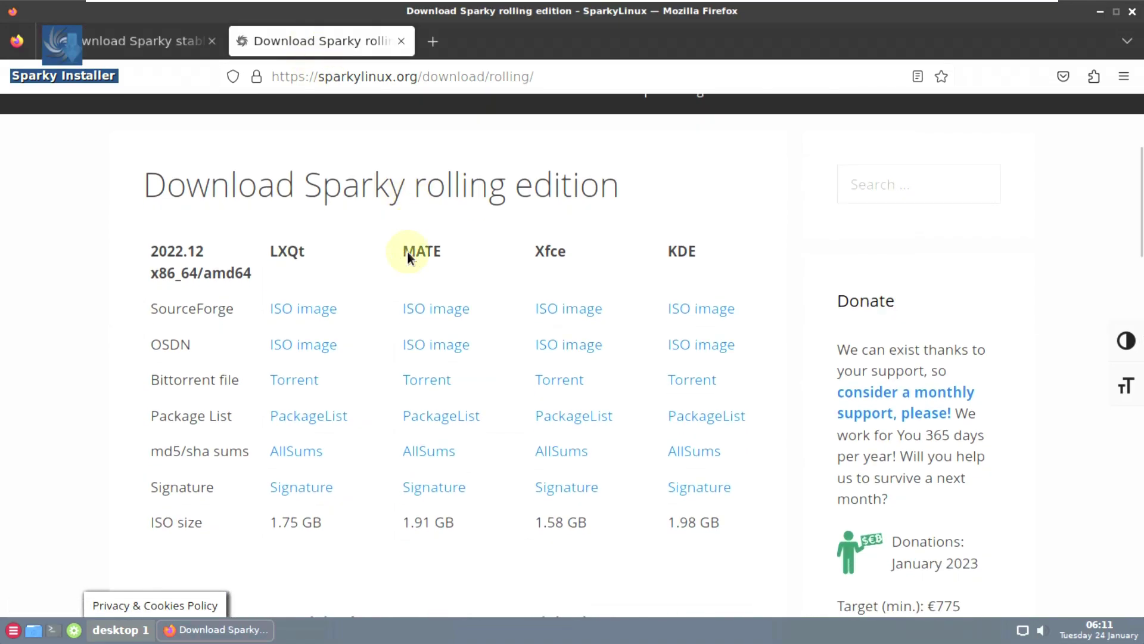
{"action": "scroll", "coordinate": [408, 258], "scroll_direction": "up", "scroll_amount": 3}
{"action": "scroll", "coordinate": [408, 258], "scroll_direction": "up", "scroll_amount": 2}
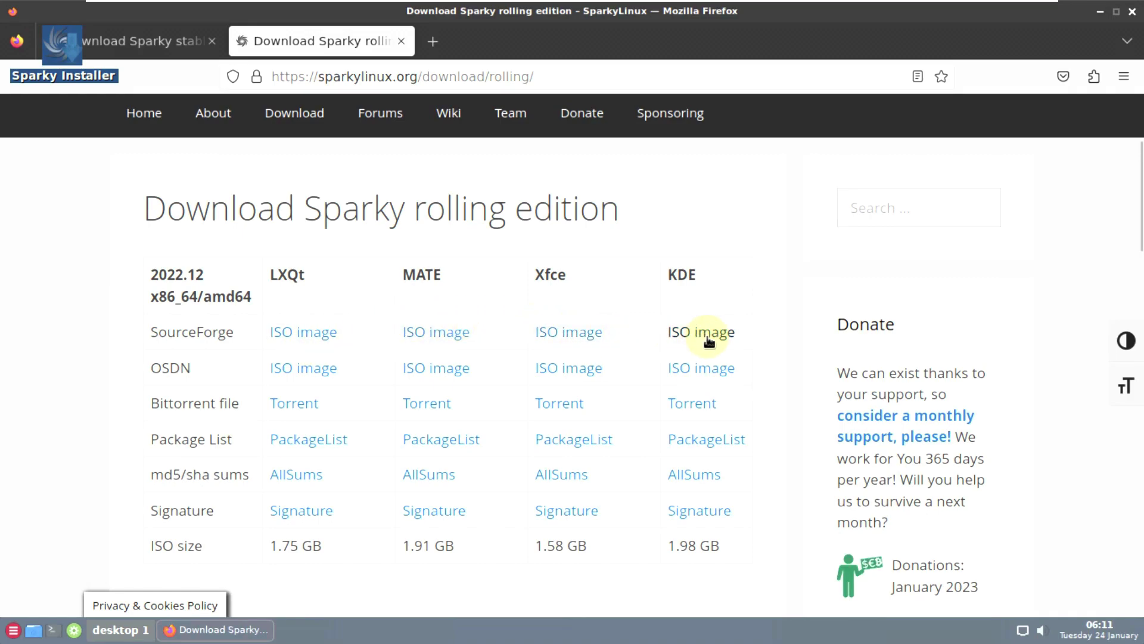
{"action": "right_click", "coordinate": [308, 336]}
- Open the LXQt ISO's SourceForge page in a new tab and go up to the lxqt files folder
{"action": "left_click", "coordinate": [352, 340]}
{"action": "left_click", "coordinate": [504, 47]}
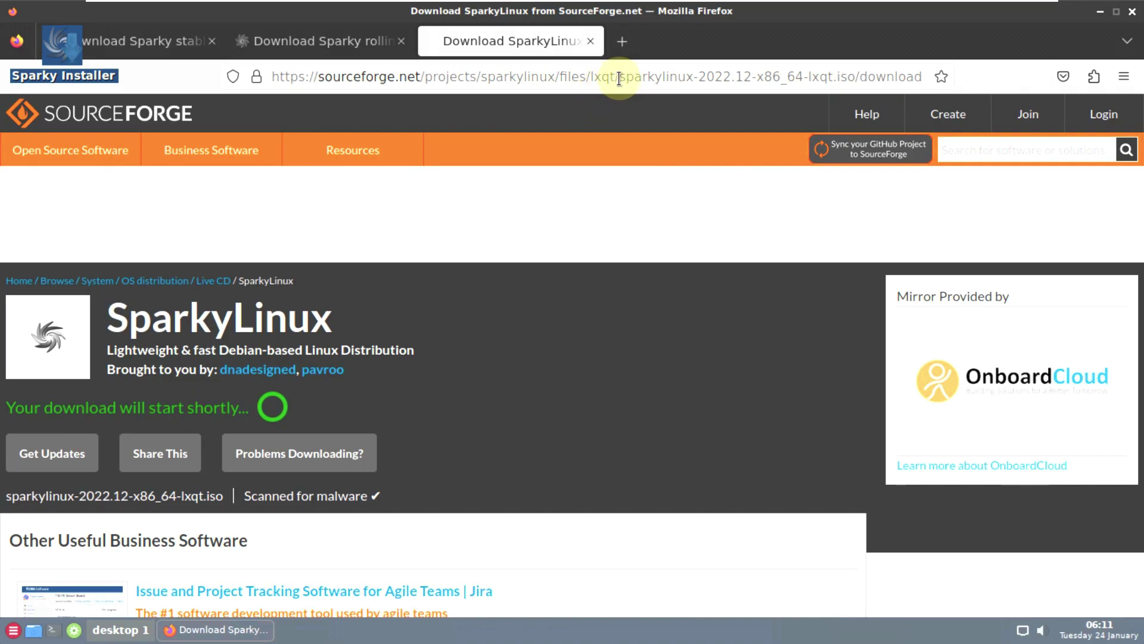
{"action": "left_click_drag", "start_coordinate": [619, 76], "coordinate": [997, 70]}
{"action": "key", "text": "BackSpace"}
{"action": "key", "text": "Return"}
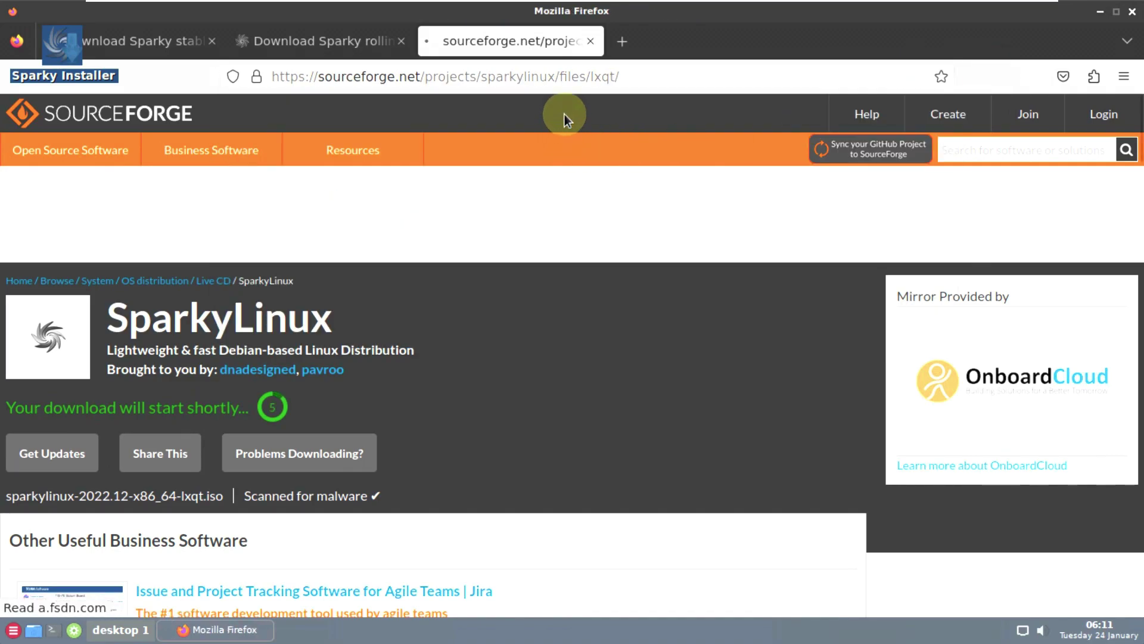
- Start downloading the latest image, sparkylinux-2023.01-x86_64-minimalgui.iso, and wait for it to begin
{"action": "scroll", "coordinate": [576, 111], "scroll_direction": "down", "scroll_amount": 3}
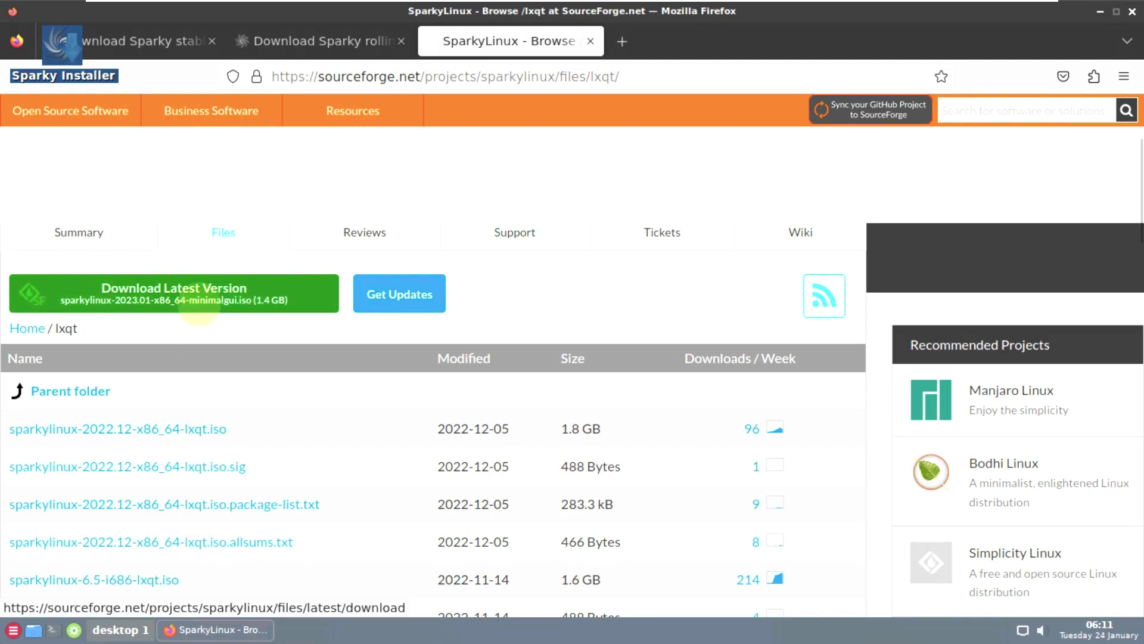
{"action": "scroll", "coordinate": [190, 304], "scroll_direction": "down", "scroll_amount": 5}
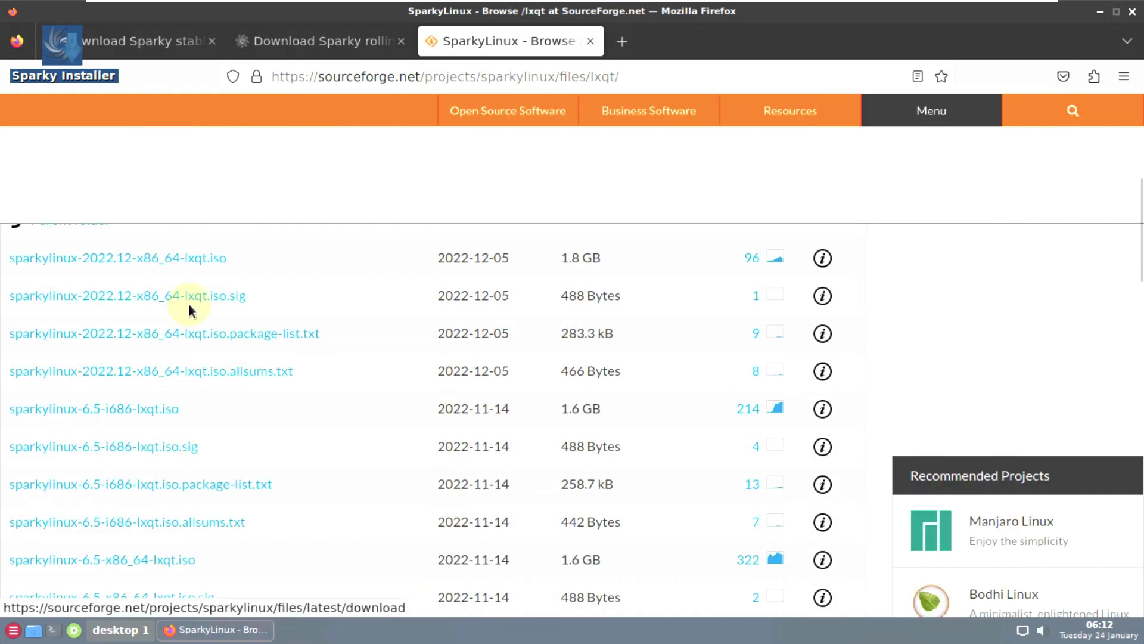
{"action": "scroll", "coordinate": [189, 309], "scroll_direction": "down", "scroll_amount": 12}
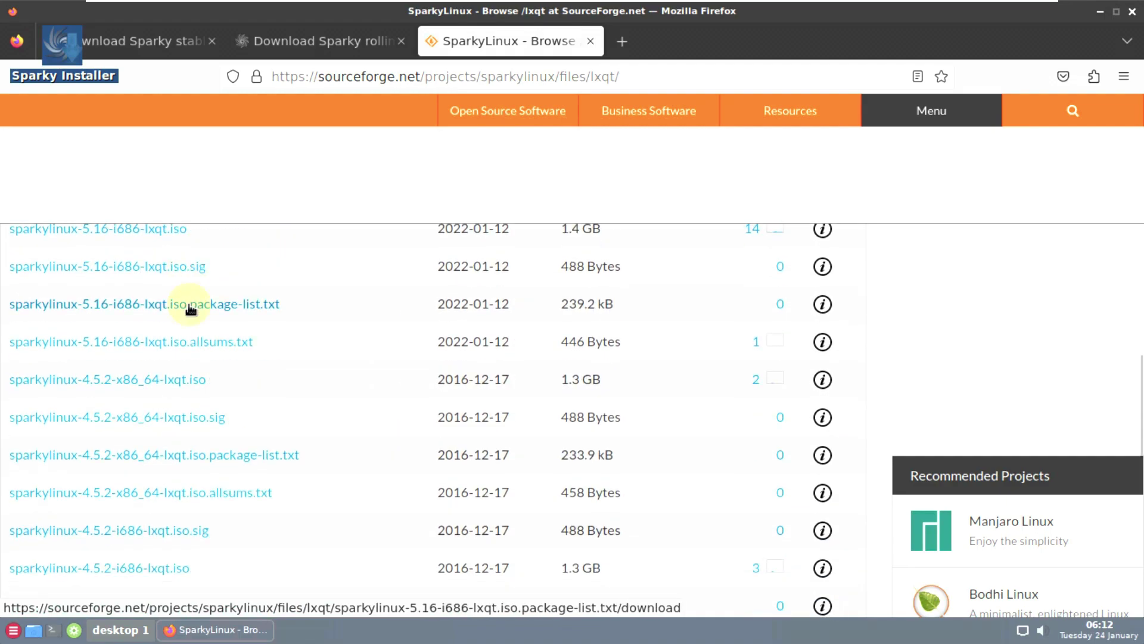
{"action": "scroll", "coordinate": [470, 363], "scroll_direction": "up", "scroll_amount": 15}
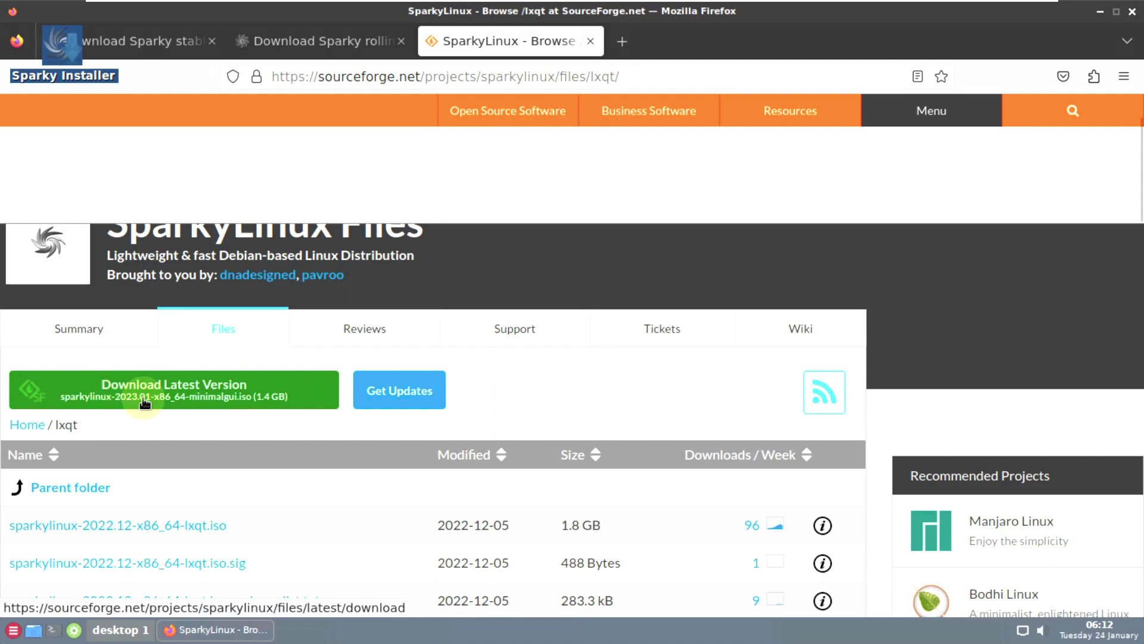
{"action": "left_click", "coordinate": [184, 396]}
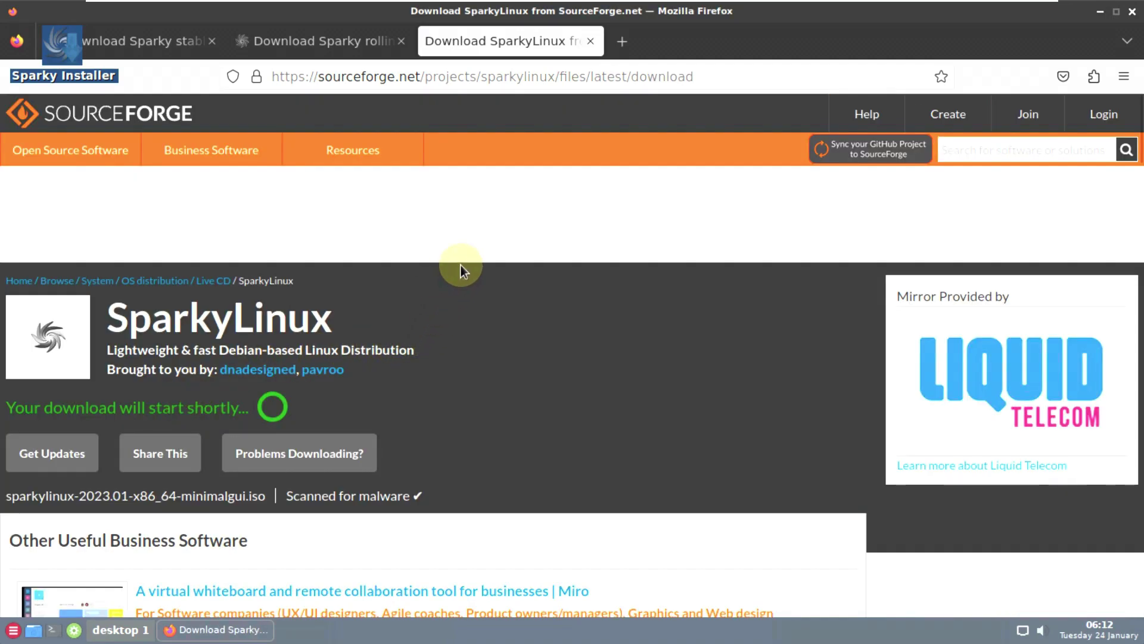
{"action": "scroll", "coordinate": [487, 211], "scroll_direction": "down", "scroll_amount": 4}
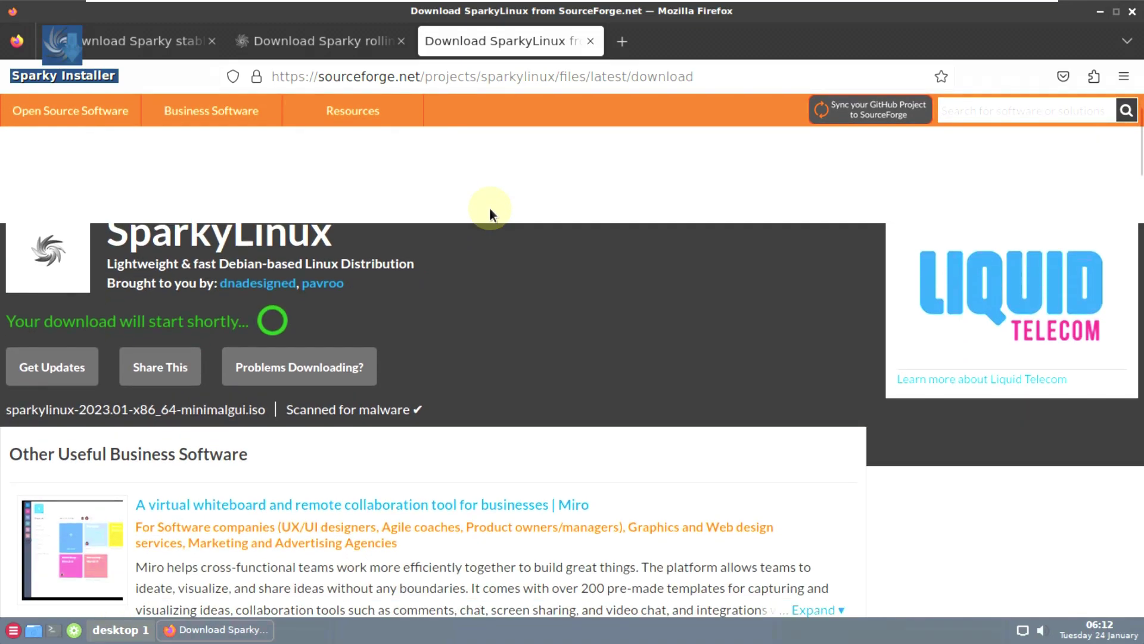
{"action": "scroll", "coordinate": [500, 232], "scroll_direction": "up", "scroll_amount": 4}
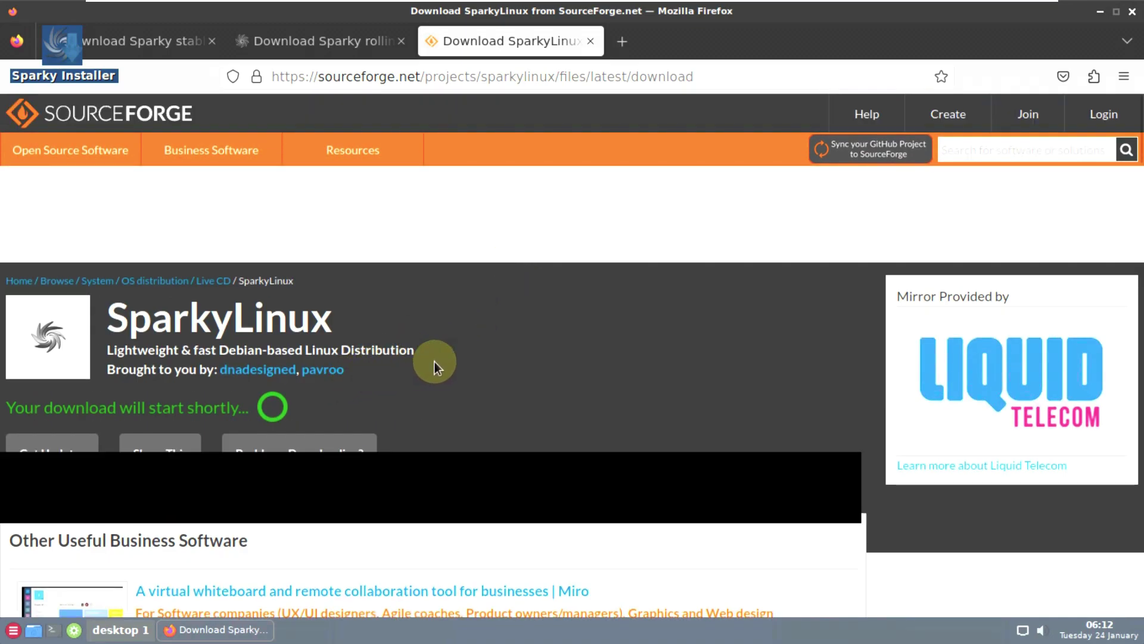
{"action": "scroll", "coordinate": [351, 259], "scroll_direction": "down", "scroll_amount": 6}
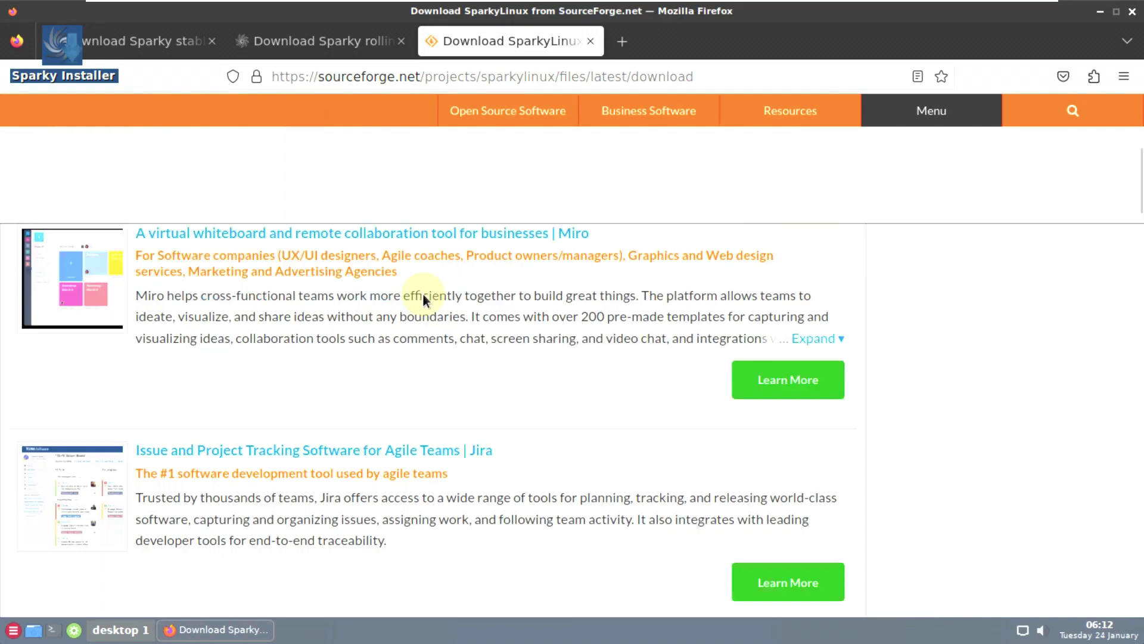
{"action": "scroll", "coordinate": [409, 295], "scroll_direction": "up", "scroll_amount": 6}
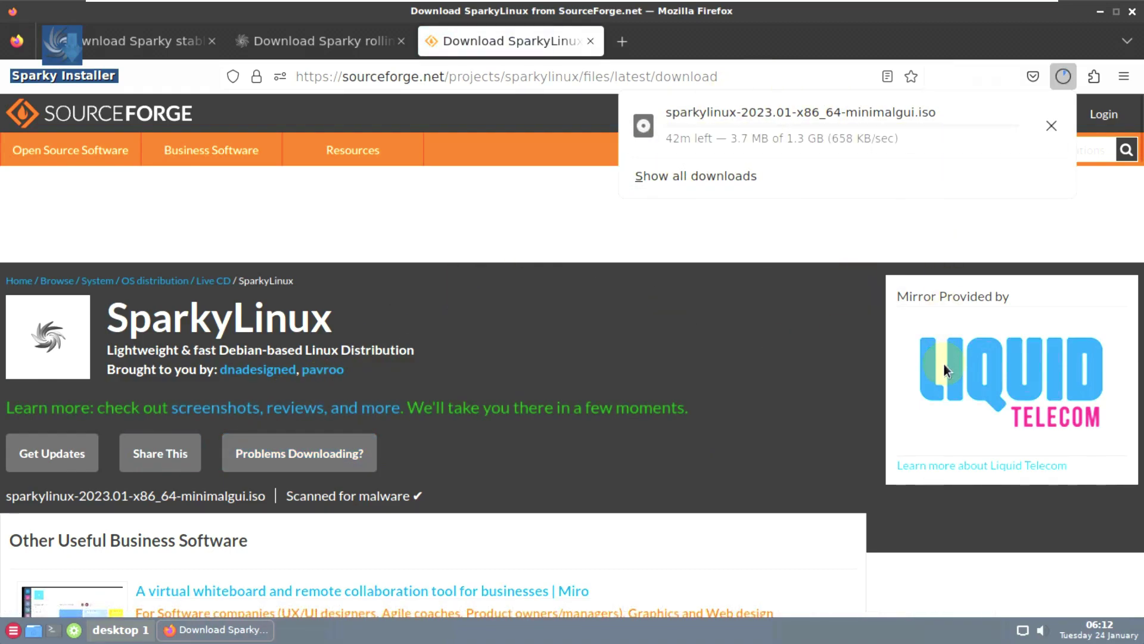
- Cancel the ISO download, close the SourceForge and Stable tabs, and return to the Home page
{"action": "left_click", "coordinate": [1050, 128]}
{"action": "left_click", "coordinate": [590, 41]}
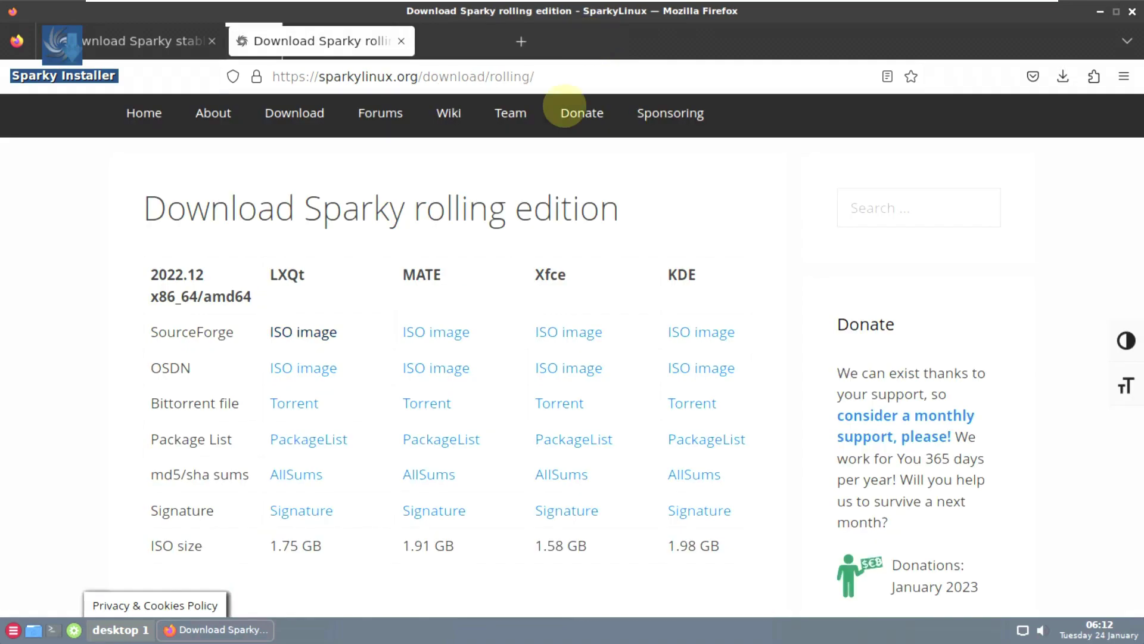
{"action": "scroll", "coordinate": [480, 306], "scroll_direction": "up", "scroll_amount": 3}
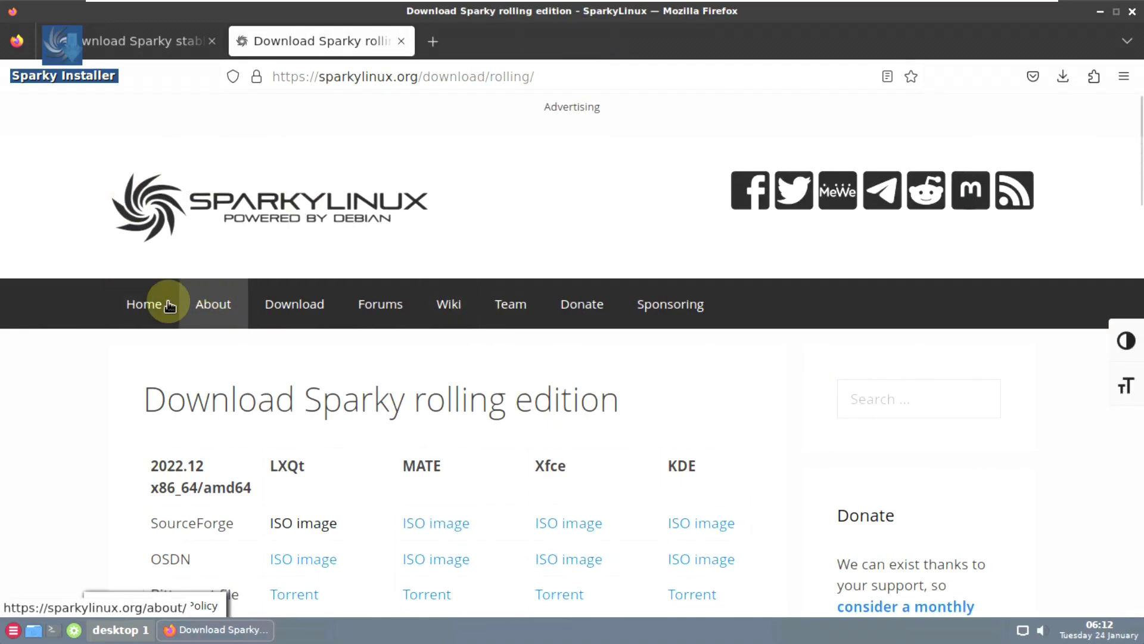
{"action": "left_click", "coordinate": [153, 311]}
{"action": "left_click", "coordinate": [210, 41]}
- Read the Sparky 2023.01 + Persistence news article
{"action": "scroll", "coordinate": [196, 288], "scroll_direction": "down", "scroll_amount": 10}
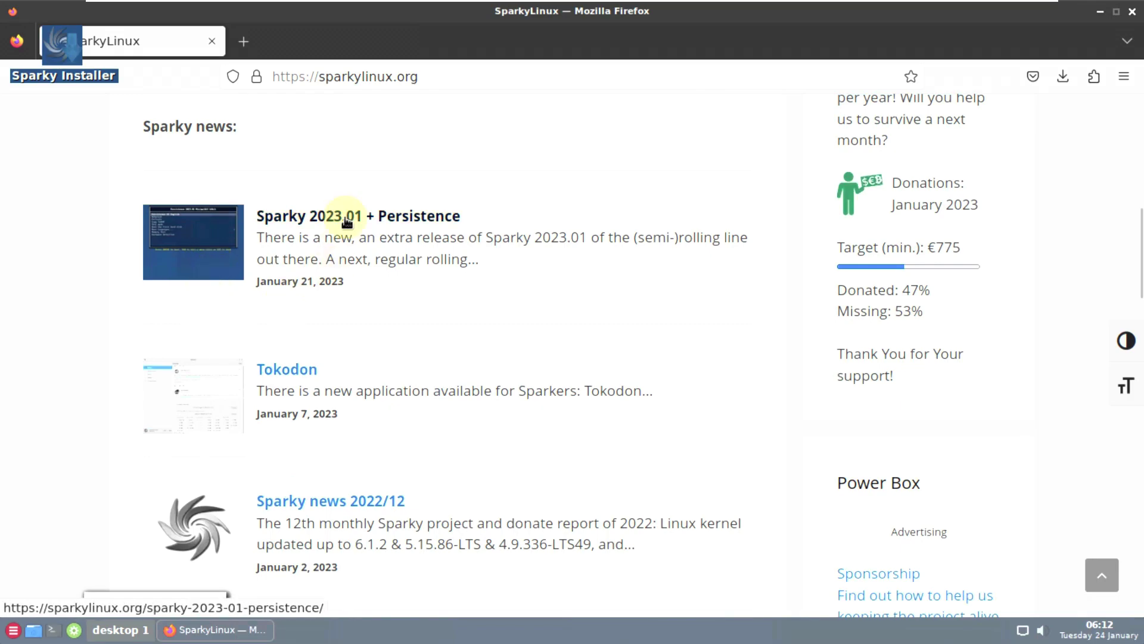
{"action": "left_click", "coordinate": [345, 220]}
{"action": "scroll", "coordinate": [345, 221], "scroll_direction": "down", "scroll_amount": 10}
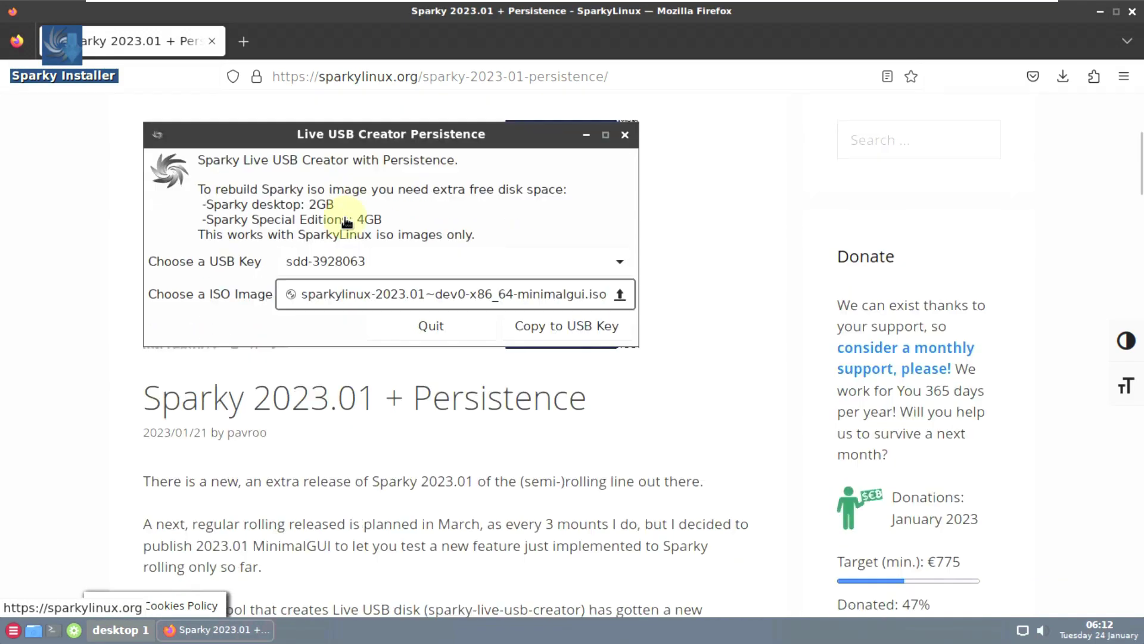
{"action": "scroll", "coordinate": [345, 220], "scroll_direction": "down", "scroll_amount": 15}
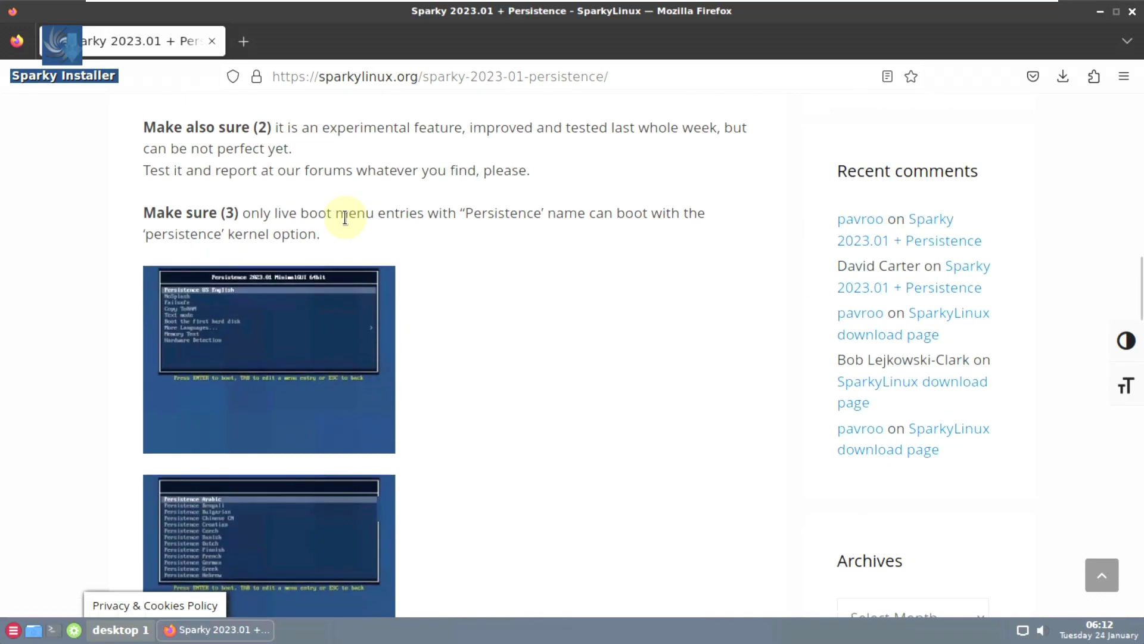
{"action": "scroll", "coordinate": [345, 217], "scroll_direction": "up", "scroll_amount": 20}
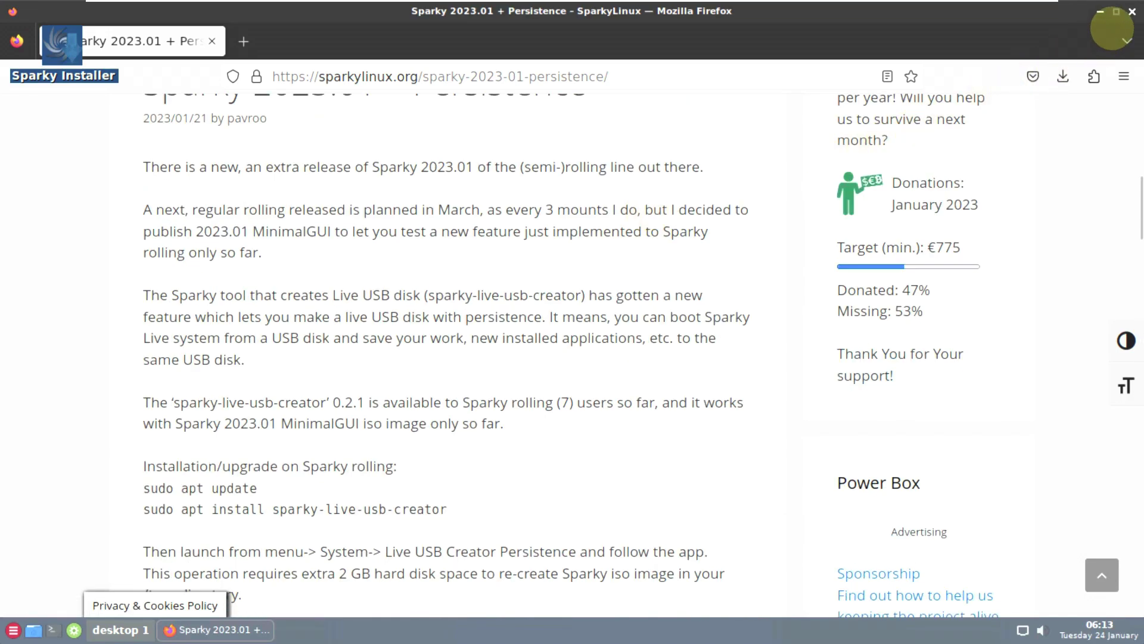
- Close Firefox and launch Customize Look and Feel from the desktop Settings menu
{"action": "left_click", "coordinate": [1132, 11]}
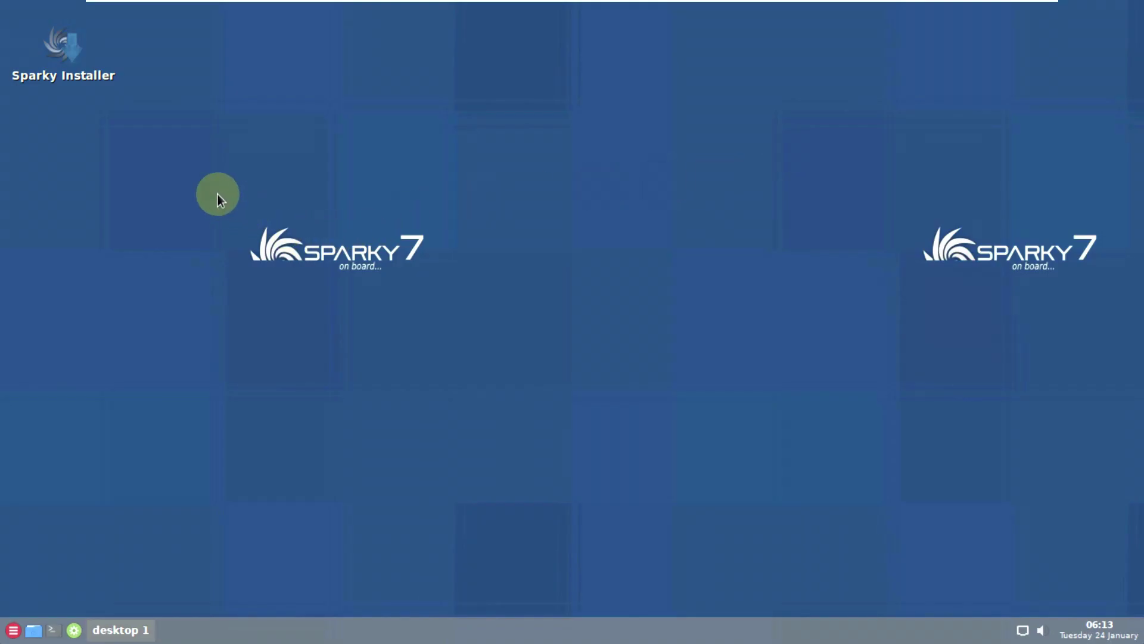
{"action": "right_click", "coordinate": [297, 142]}
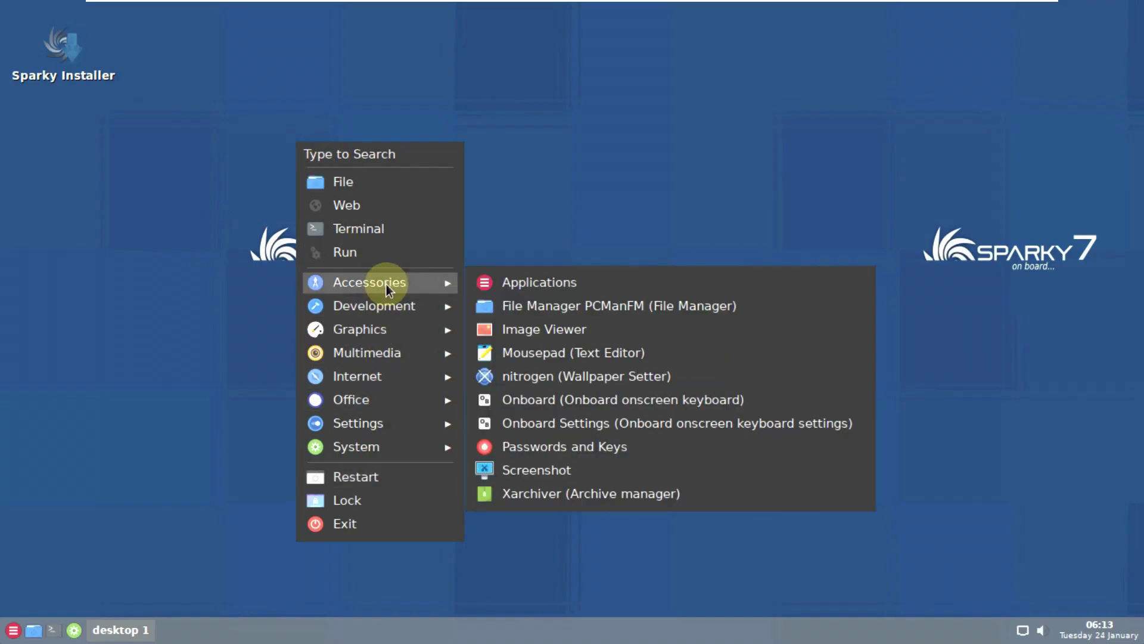
{"action": "mouse_move", "coordinate": [378, 420]}
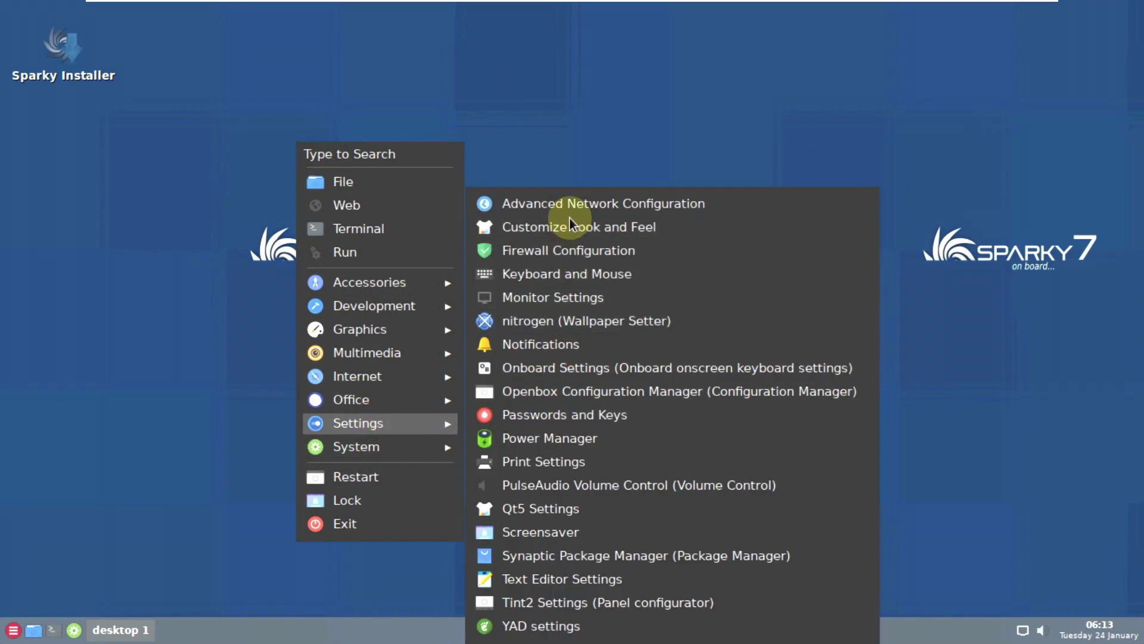
{"action": "left_click", "coordinate": [570, 221]}
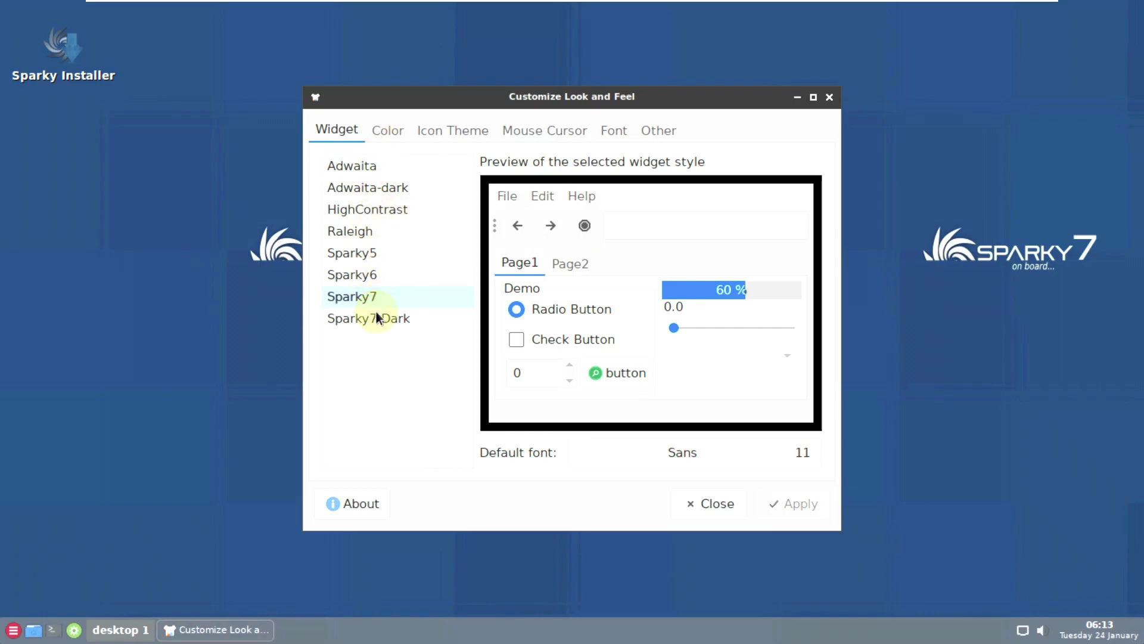
- Browse the Sparky7-Dark widget, colour, icon, cursor, font and other tabs, then close without applying
{"action": "left_click", "coordinate": [376, 318]}
{"action": "left_click", "coordinate": [393, 129]}
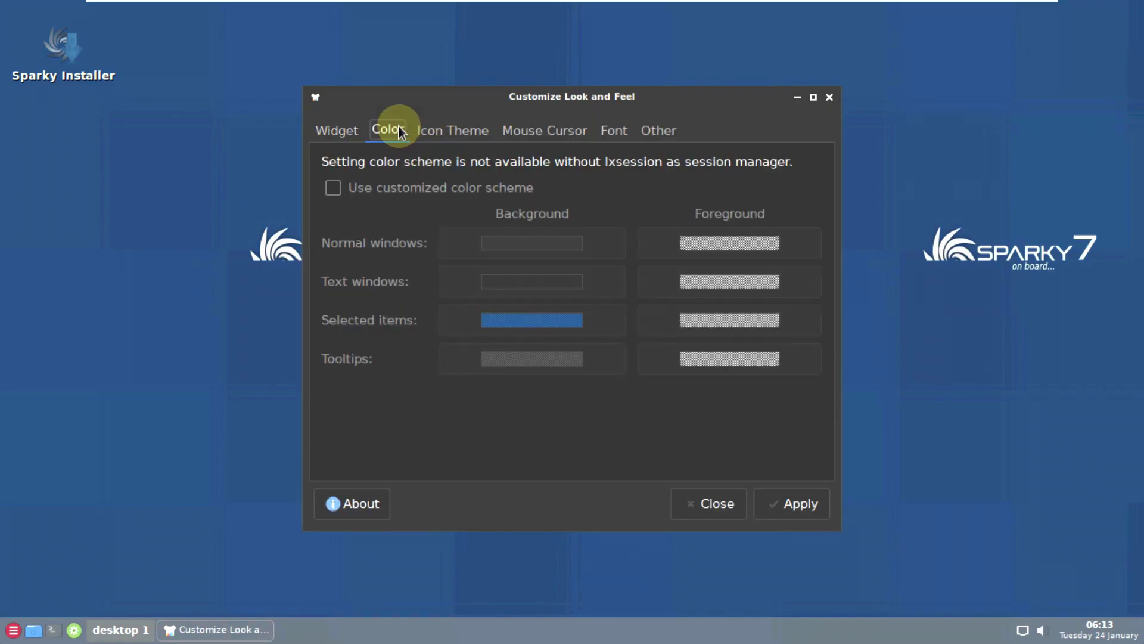
{"action": "left_click", "coordinate": [428, 131]}
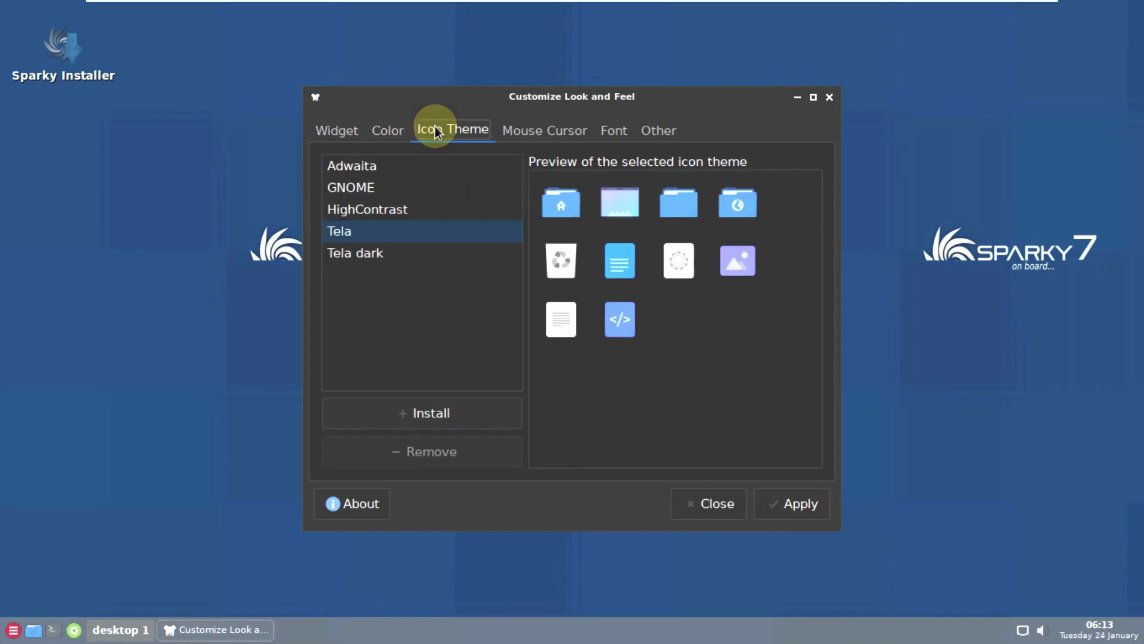
{"action": "left_click", "coordinate": [513, 132]}
{"action": "left_click", "coordinate": [612, 133]}
{"action": "left_click", "coordinate": [648, 136]}
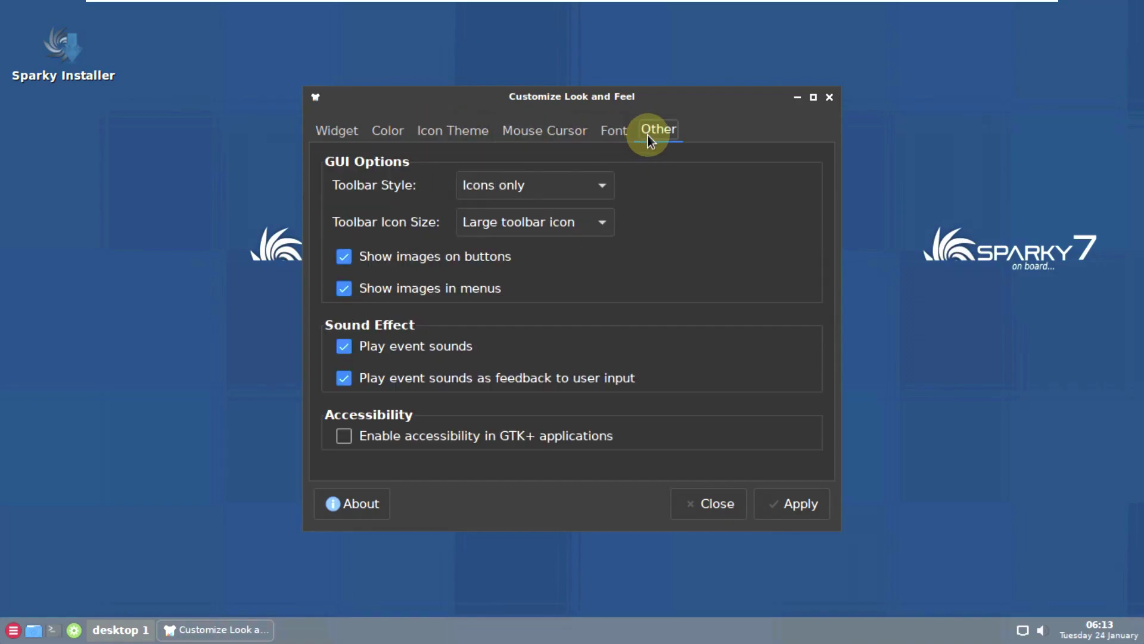
{"action": "left_click", "coordinate": [715, 503]}
- Reopen LXAppearance, check its About box showing version 0.6.3, and close it
{"action": "right_click", "coordinate": [493, 174]}
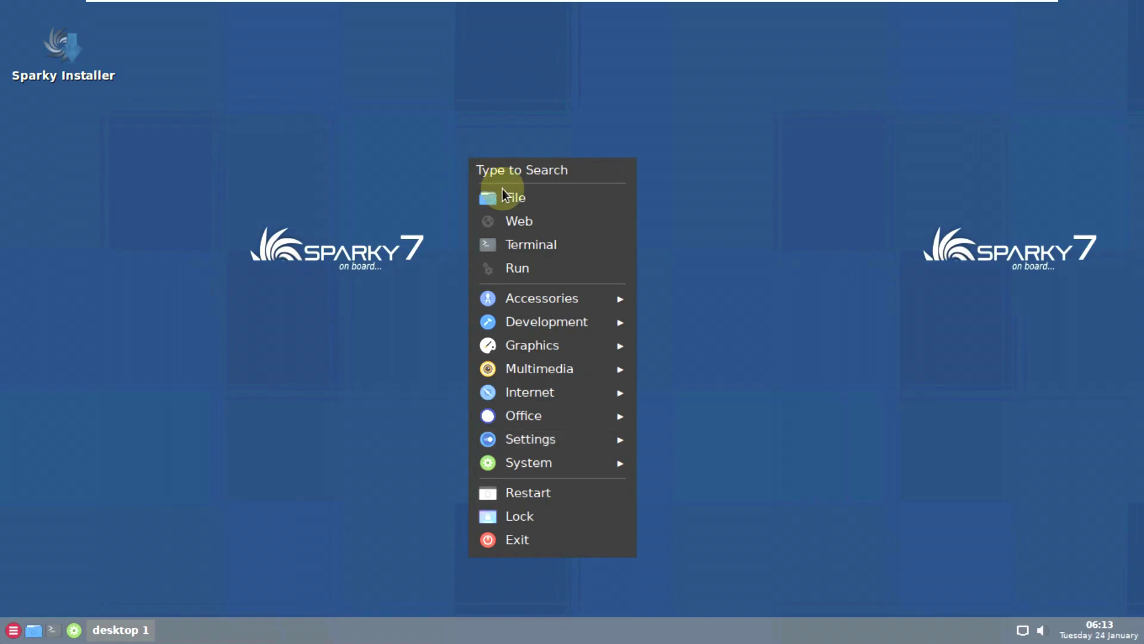
{"action": "mouse_move", "coordinate": [564, 442]}
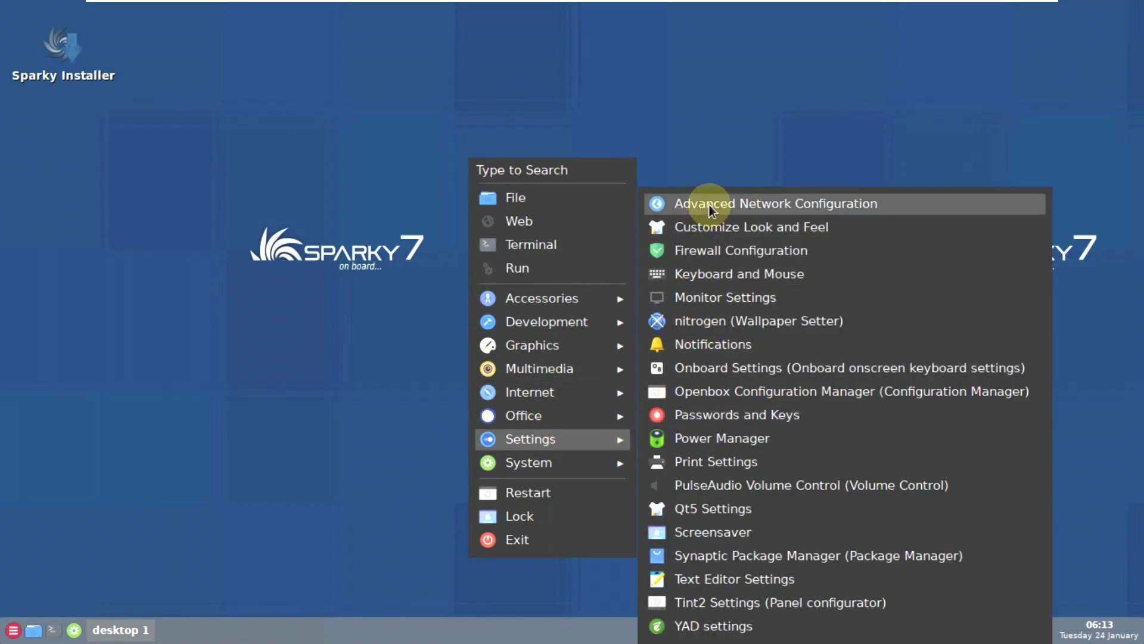
{"action": "left_click", "coordinate": [716, 223]}
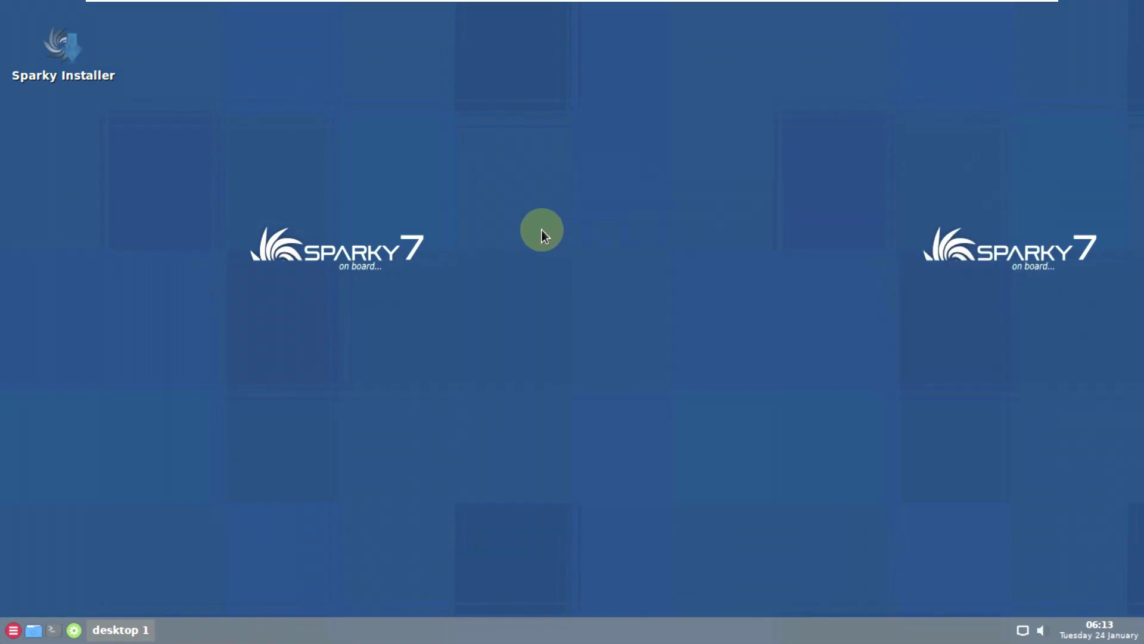
{"action": "left_click", "coordinate": [358, 504]}
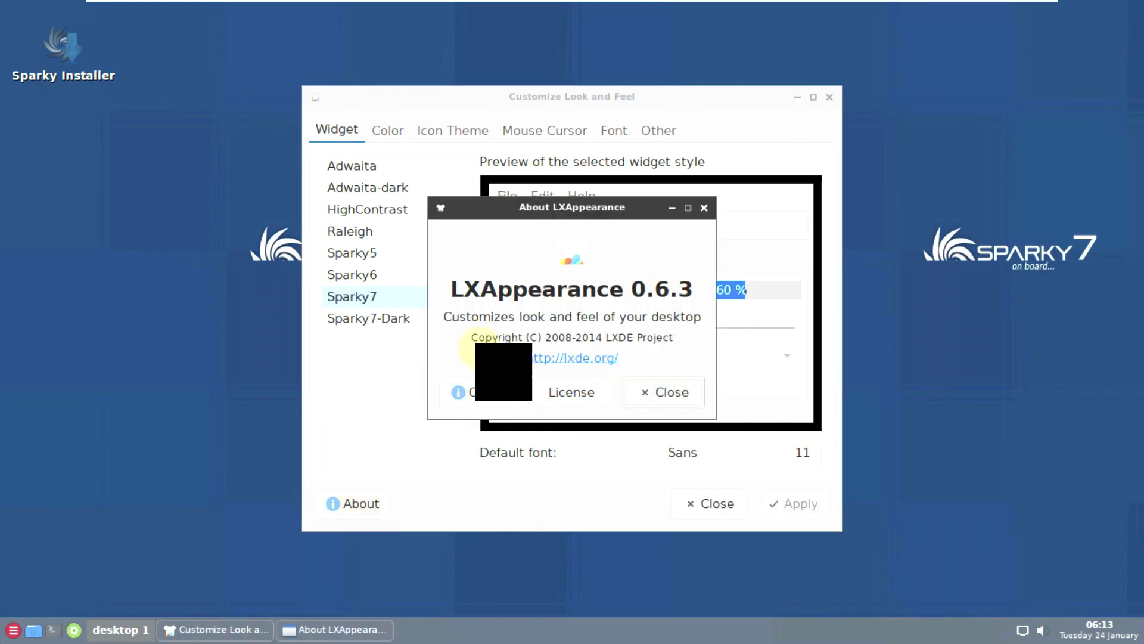
{"action": "left_click", "coordinate": [673, 393]}
{"action": "left_click", "coordinate": [707, 502]}
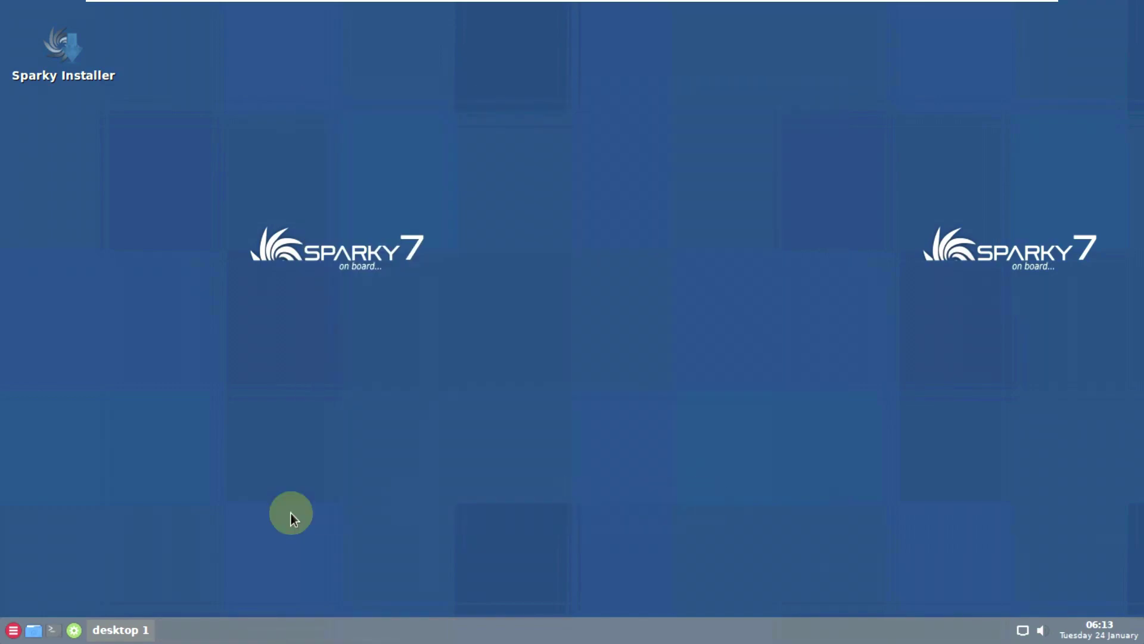
{"action": "left_click", "coordinate": [18, 630]}
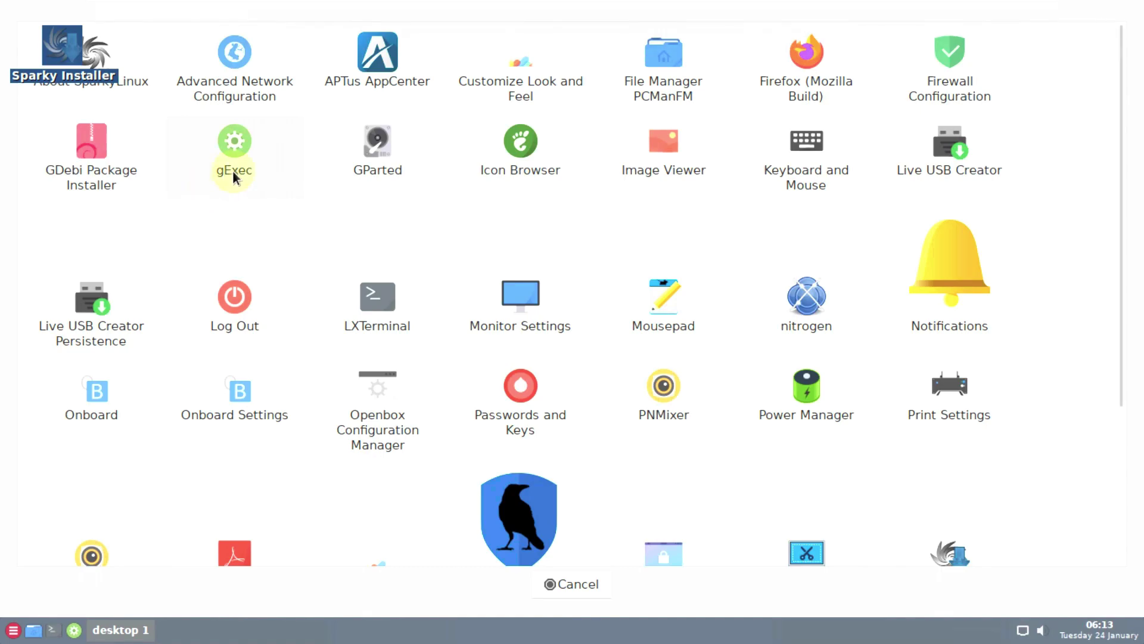
{"action": "scroll", "coordinate": [682, 174], "scroll_direction": "down", "scroll_amount": 3}
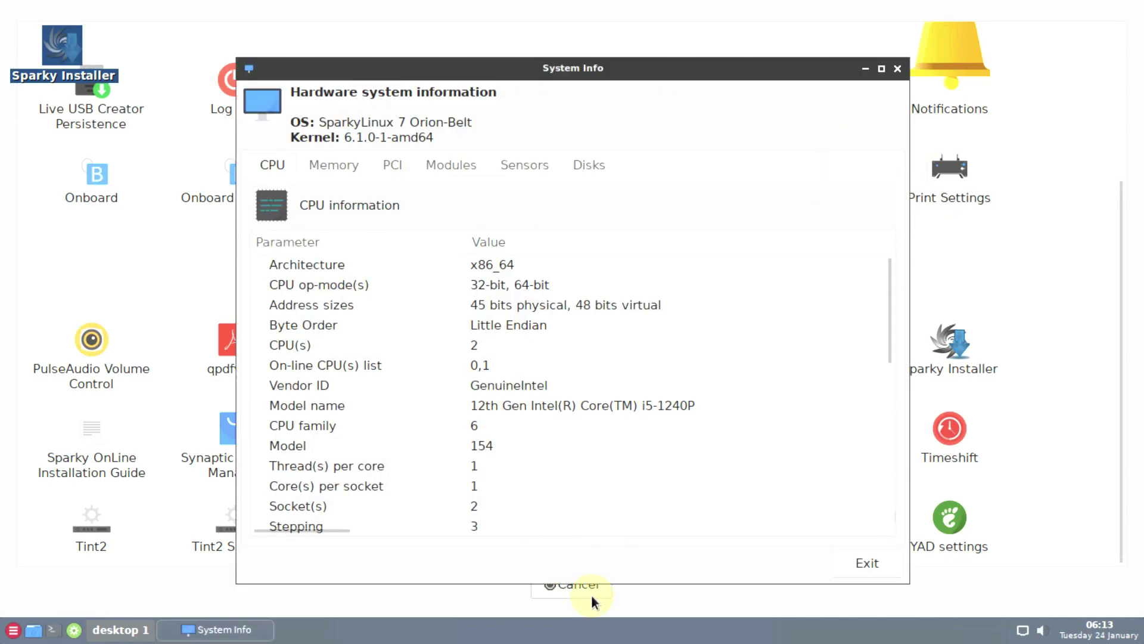
{"action": "left_click", "coordinate": [586, 593]}
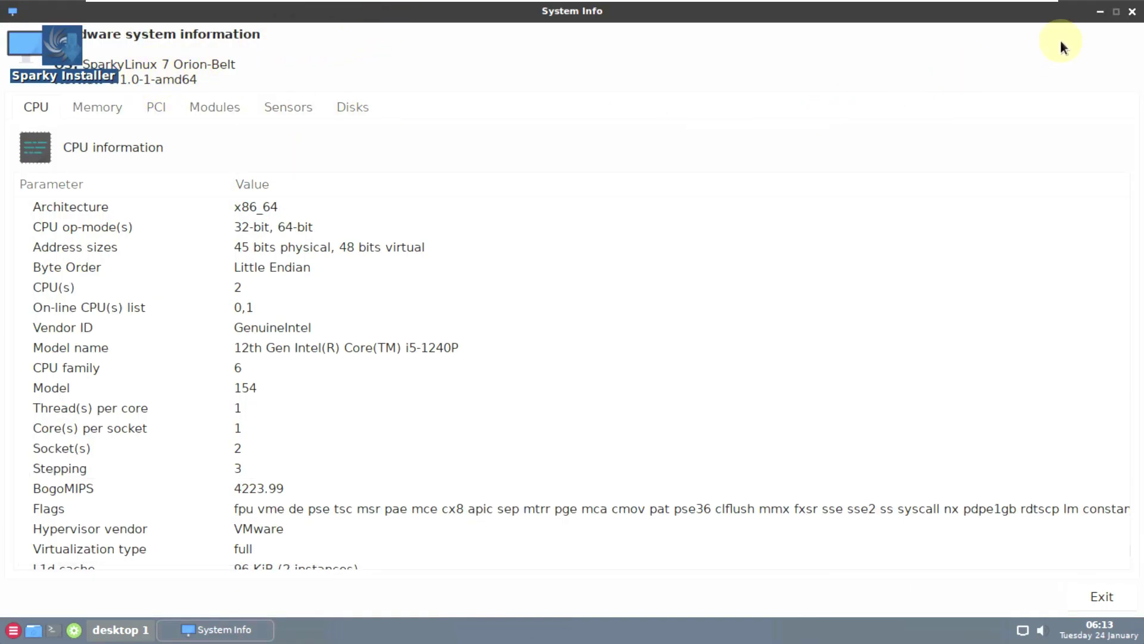
{"action": "scroll", "coordinate": [177, 247], "scroll_direction": "down", "scroll_amount": 5}
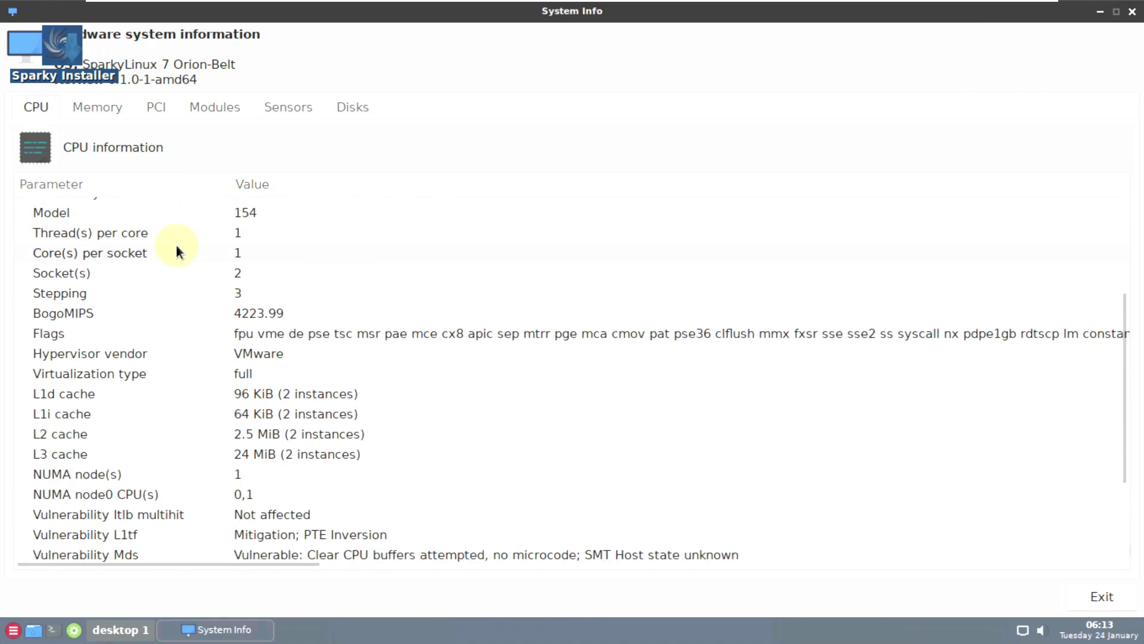
{"action": "left_click", "coordinate": [95, 106]}
{"action": "scroll", "coordinate": [233, 304], "scroll_direction": "down", "scroll_amount": 6}
{"action": "scroll", "coordinate": [235, 313], "scroll_direction": "down", "scroll_amount": 5}
{"action": "left_click", "coordinate": [158, 106]}
{"action": "left_click", "coordinate": [222, 108]}
{"action": "left_click", "coordinate": [292, 109]}
{"action": "left_click", "coordinate": [337, 113]}
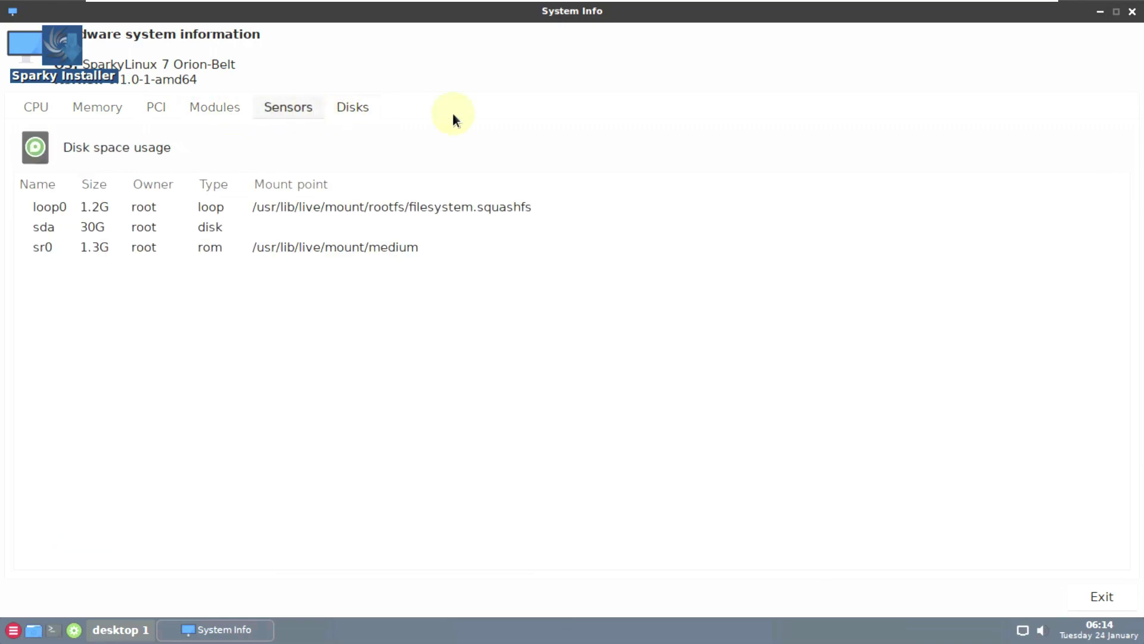
{"action": "left_click", "coordinate": [1132, 11]}
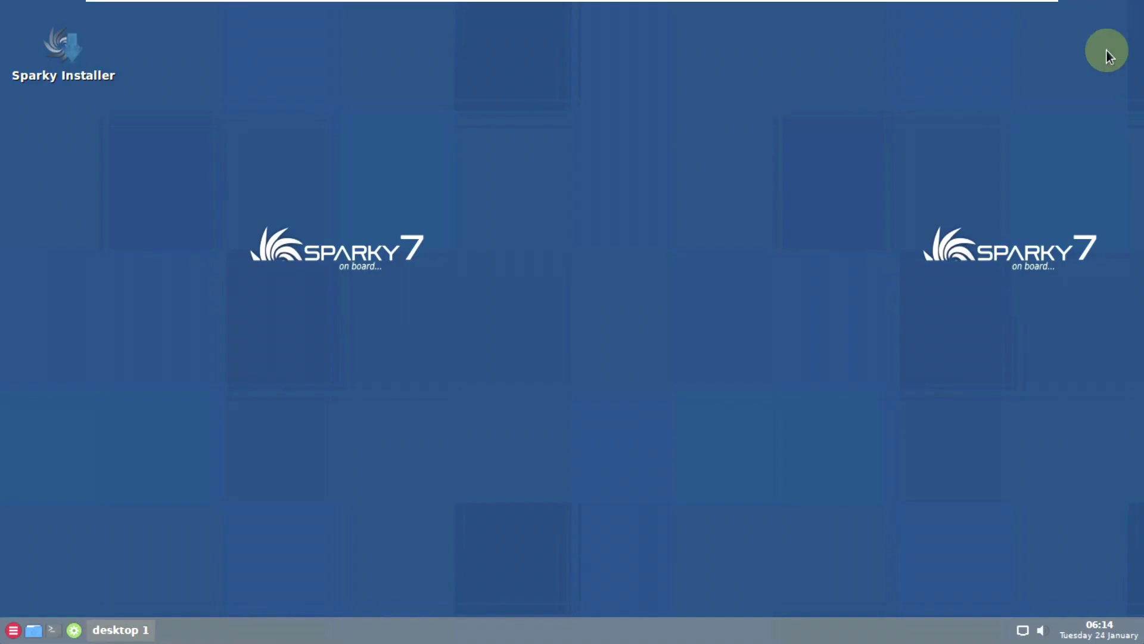
- Open LXTerminal full screen and view its About information
{"action": "left_click", "coordinate": [52, 630]}
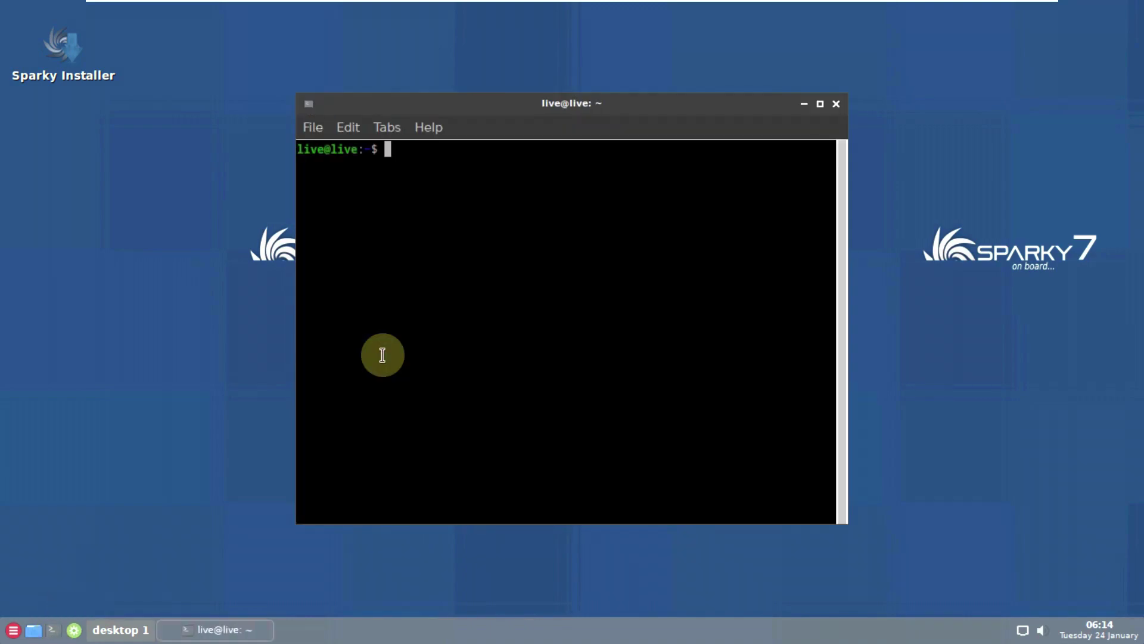
{"action": "left_click", "coordinate": [820, 105]}
{"action": "left_click", "coordinate": [131, 34]}
{"action": "left_click", "coordinate": [159, 63]}
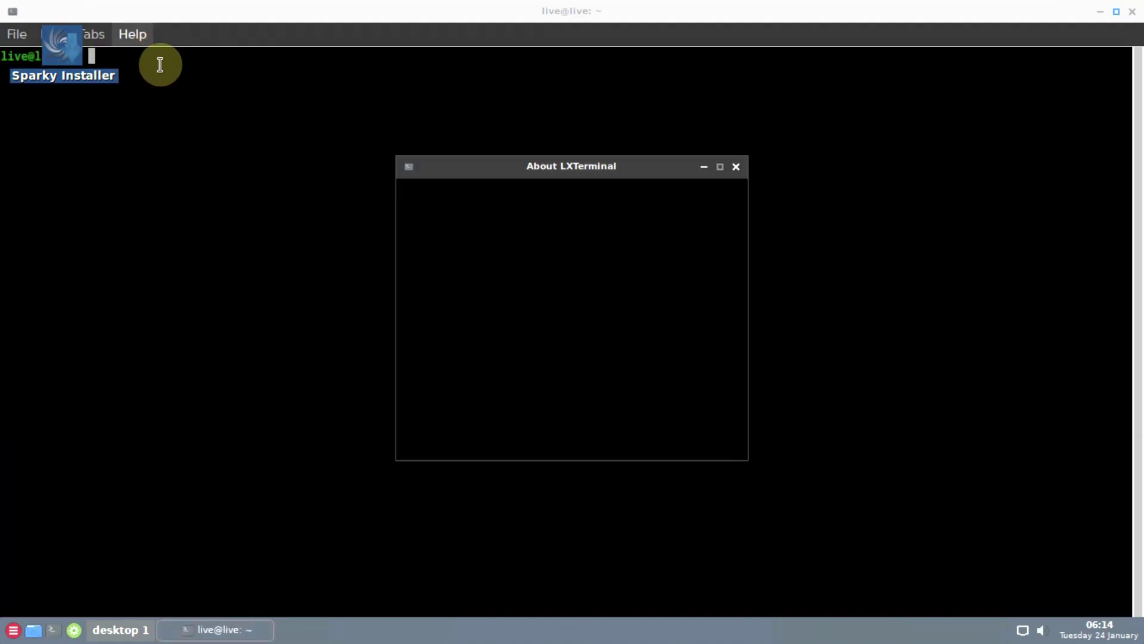
{"action": "left_click", "coordinate": [696, 436]}
- Run inxi, inxi -G and inxi -b, then confirm LXTerminal version 0.4.0 in About
{"action": "type", "text": "inxi"}
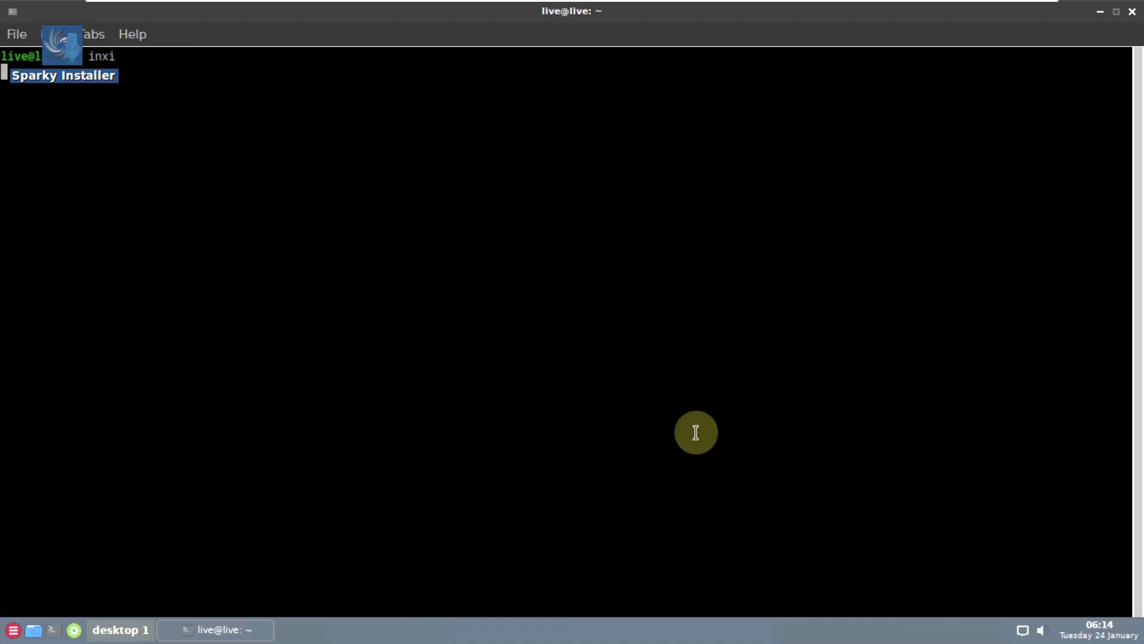
{"action": "type", "text": "nxi -G"}
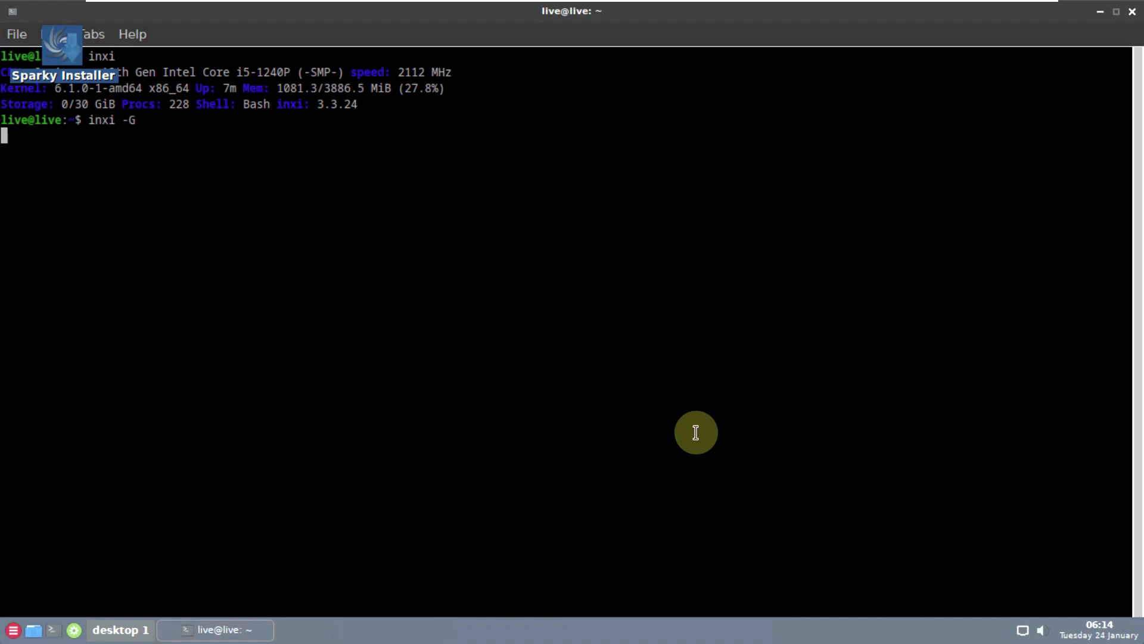
{"action": "type", "text": "inxi -b"}
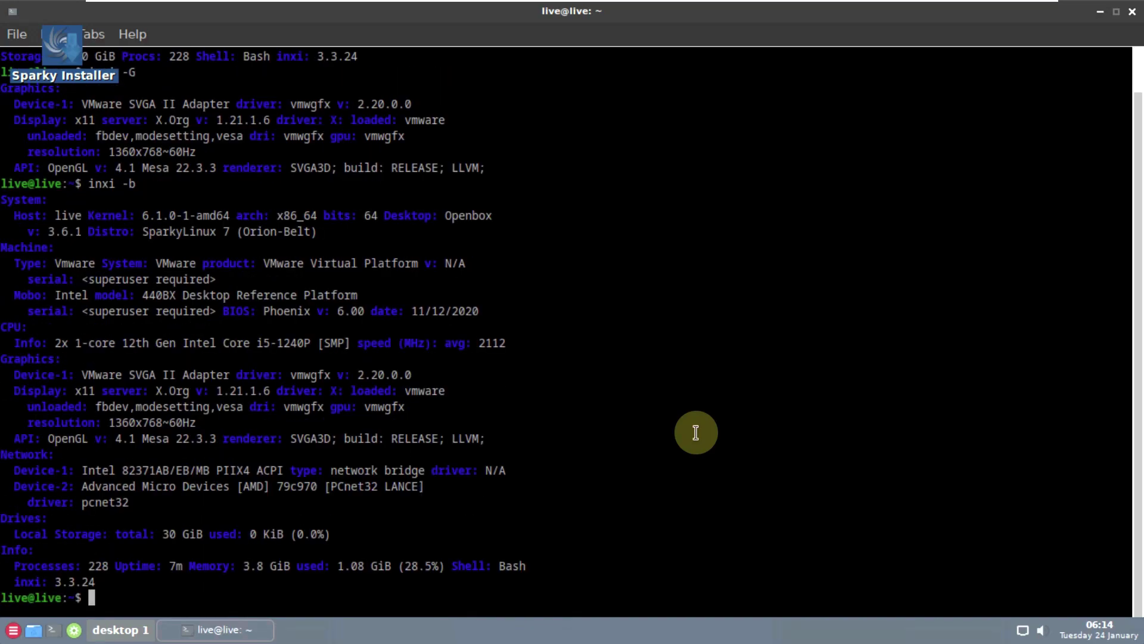
{"action": "left_click", "coordinate": [136, 34]}
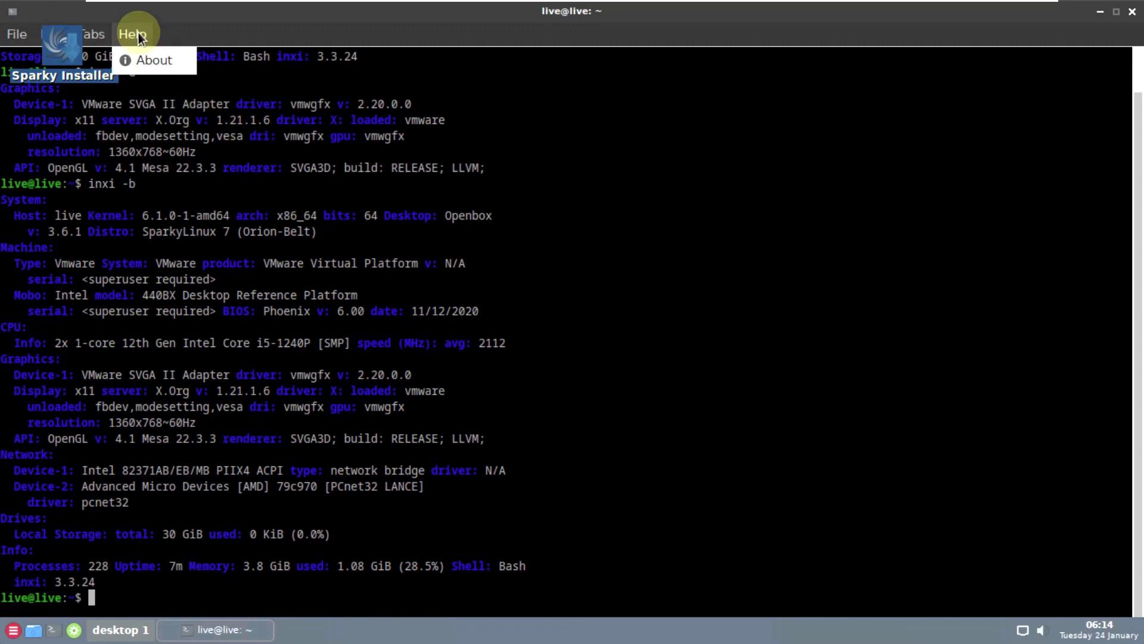
{"action": "left_click", "coordinate": [150, 59]}
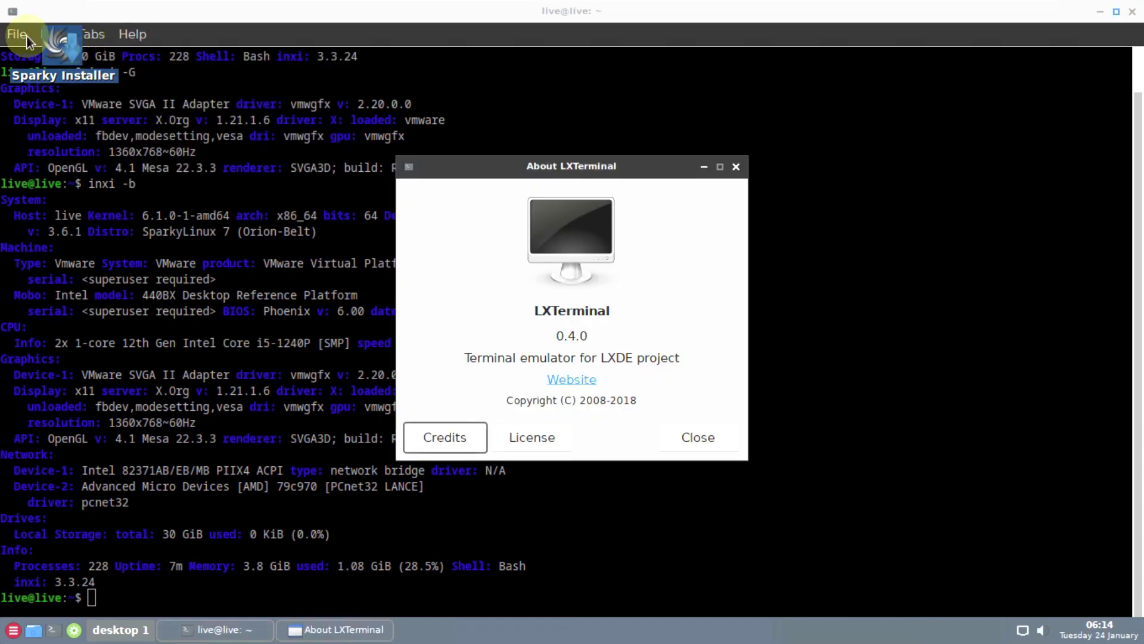
{"action": "left_click", "coordinate": [688, 442]}
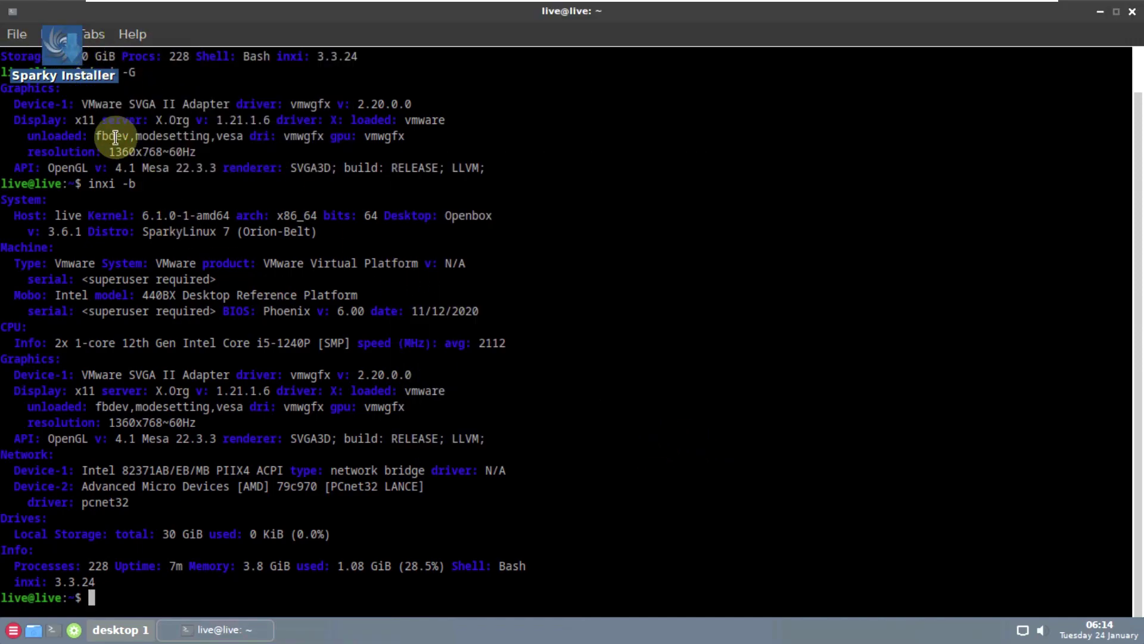
{"action": "left_click", "coordinate": [23, 32]}
- Set the terminal background colour to yellow in Preferences and apply it
{"action": "left_click", "coordinate": [114, 212]}
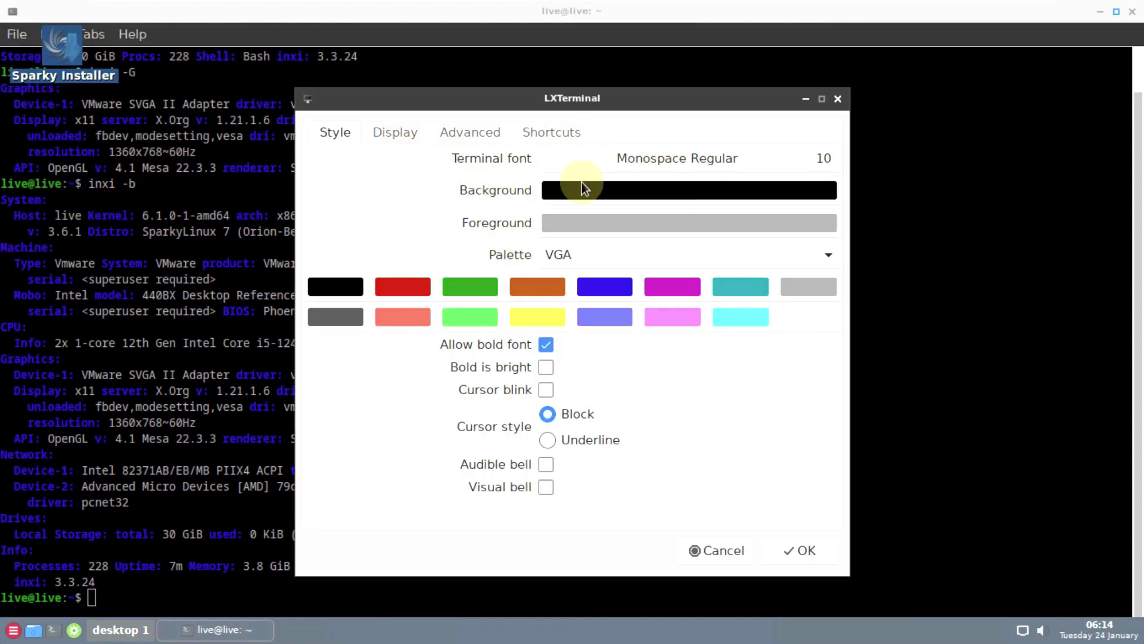
{"action": "left_click", "coordinate": [604, 190]}
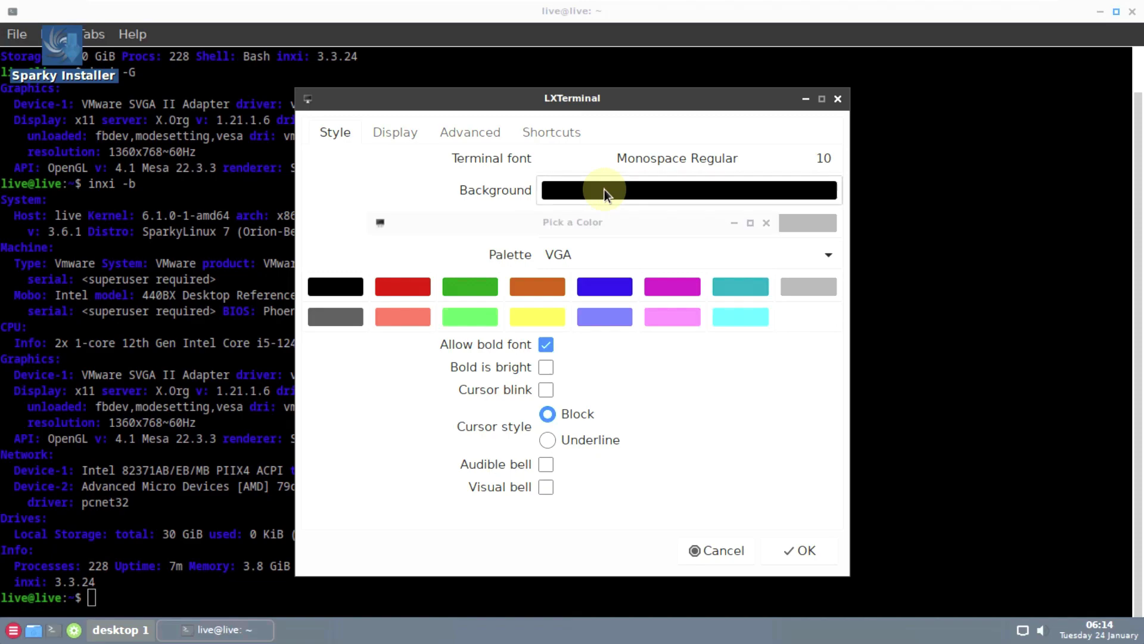
{"action": "left_click", "coordinate": [766, 223]}
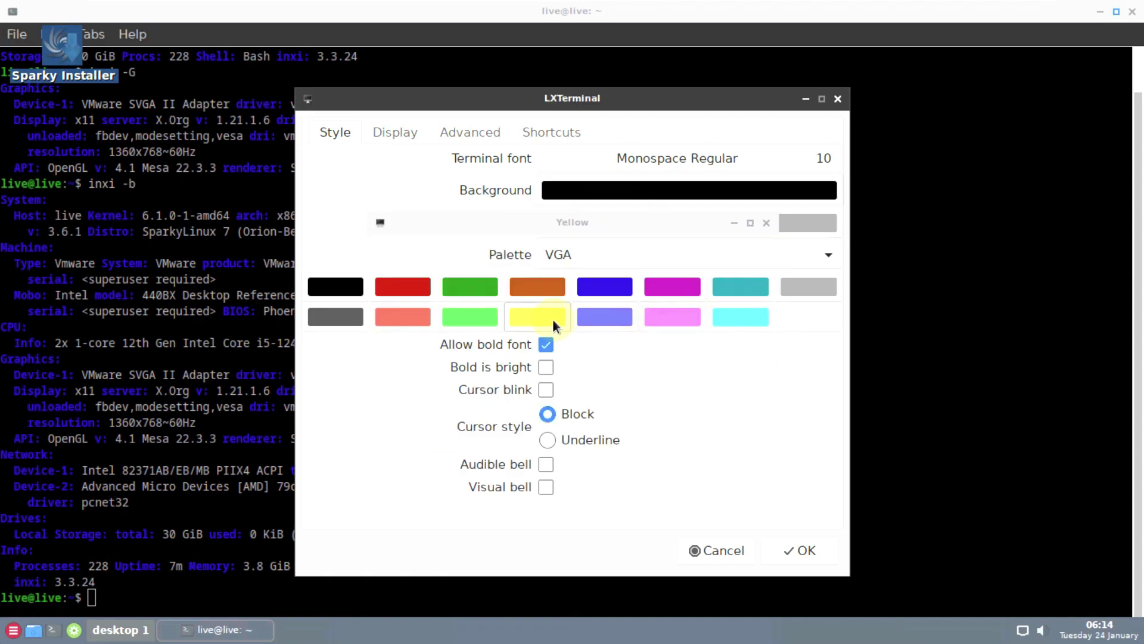
{"action": "left_click", "coordinate": [552, 318]}
{"action": "left_click", "coordinate": [712, 472]}
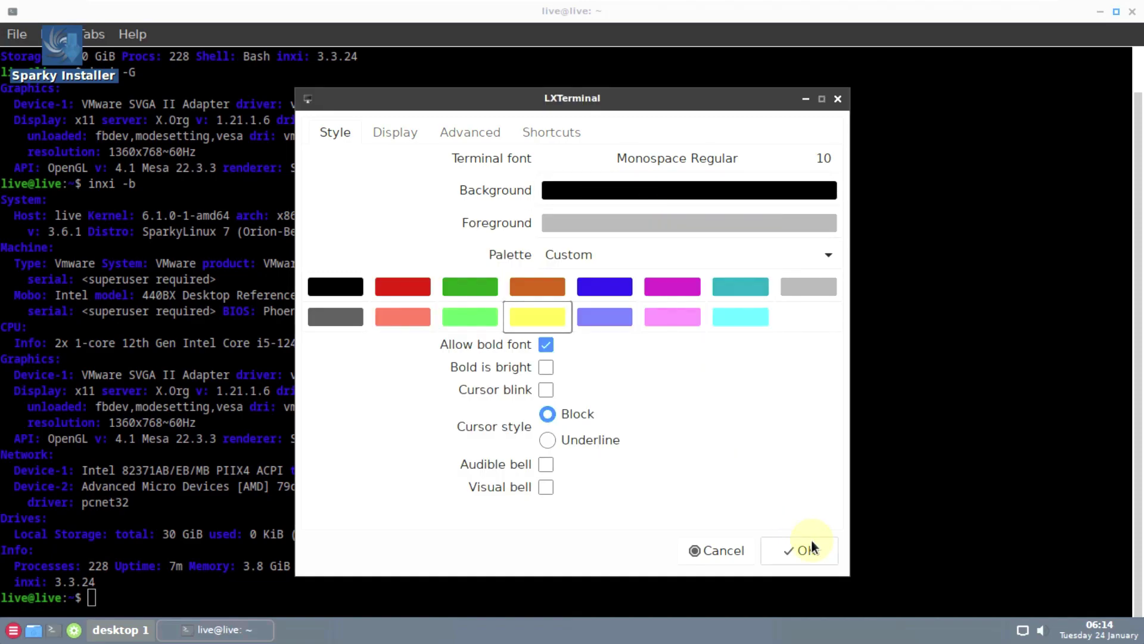
{"action": "left_click", "coordinate": [801, 549]}
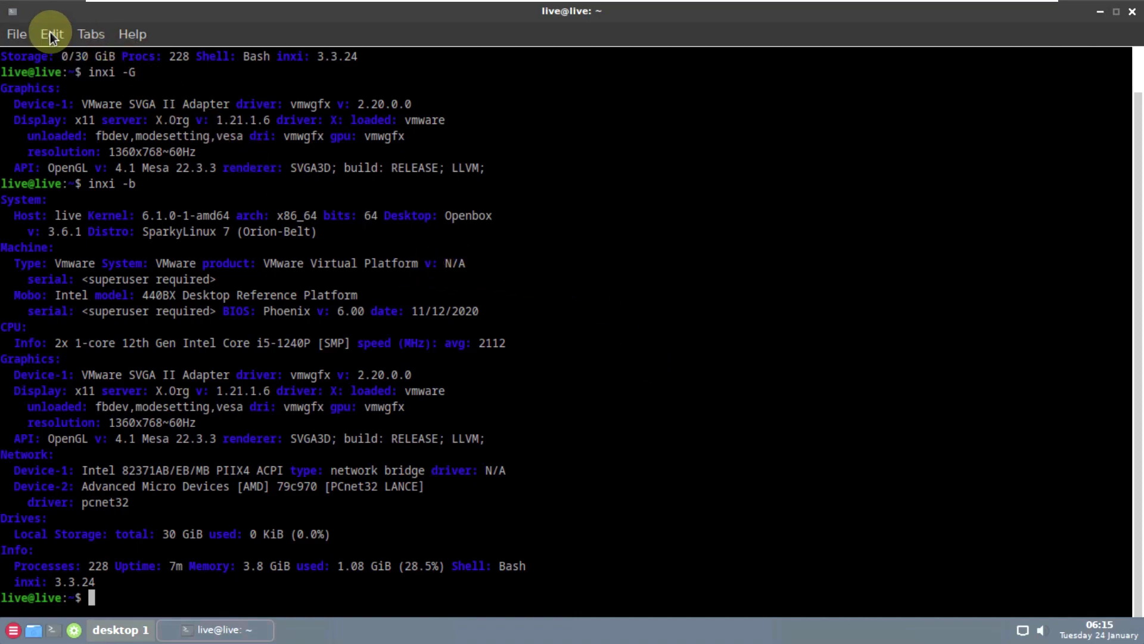
{"action": "left_click", "coordinate": [51, 34]}
{"action": "left_click", "coordinate": [96, 210]}
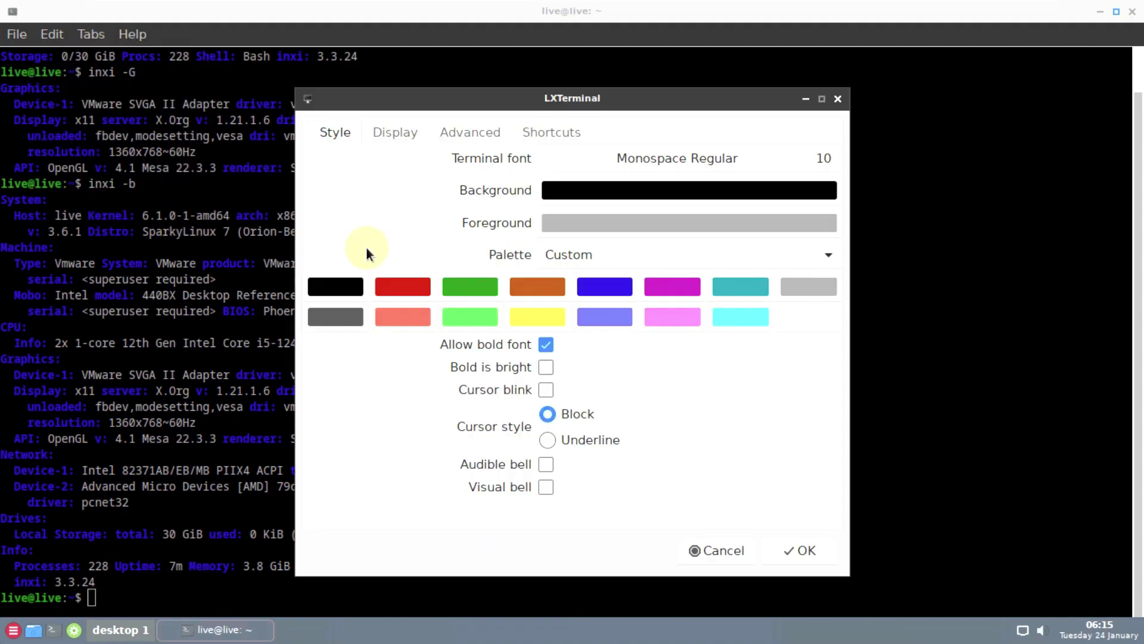
{"action": "left_click", "coordinate": [581, 189]}
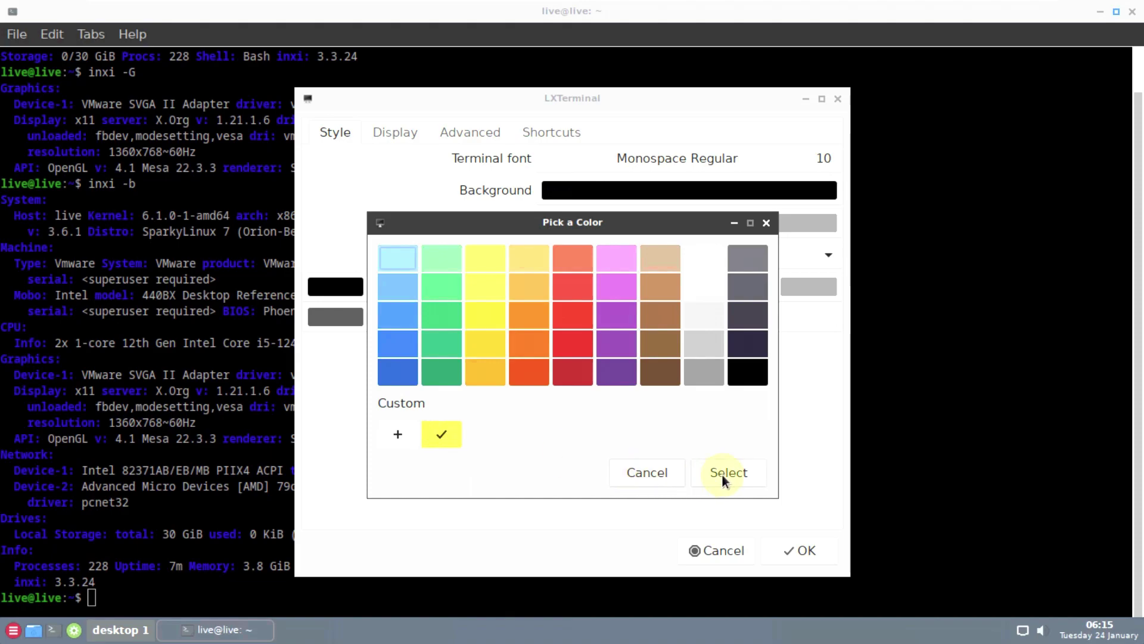
{"action": "left_click", "coordinate": [721, 473]}
{"action": "left_click", "coordinate": [801, 550]}
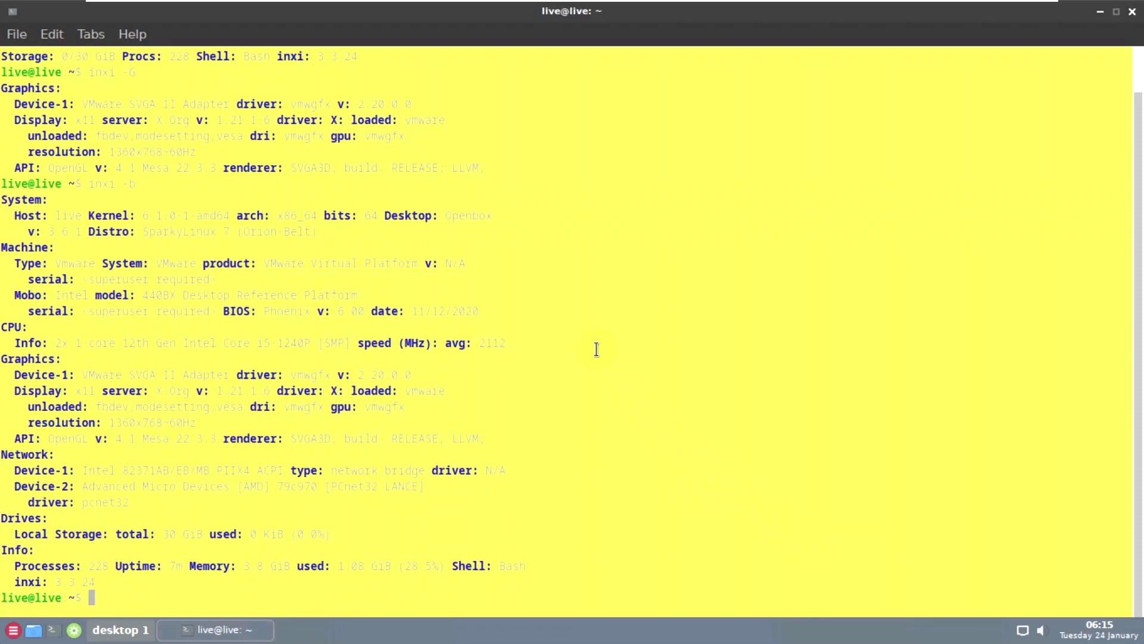
- Set the terminal foreground text colour to red and apply it
{"action": "left_click", "coordinate": [52, 34]}
{"action": "left_click", "coordinate": [96, 210]}
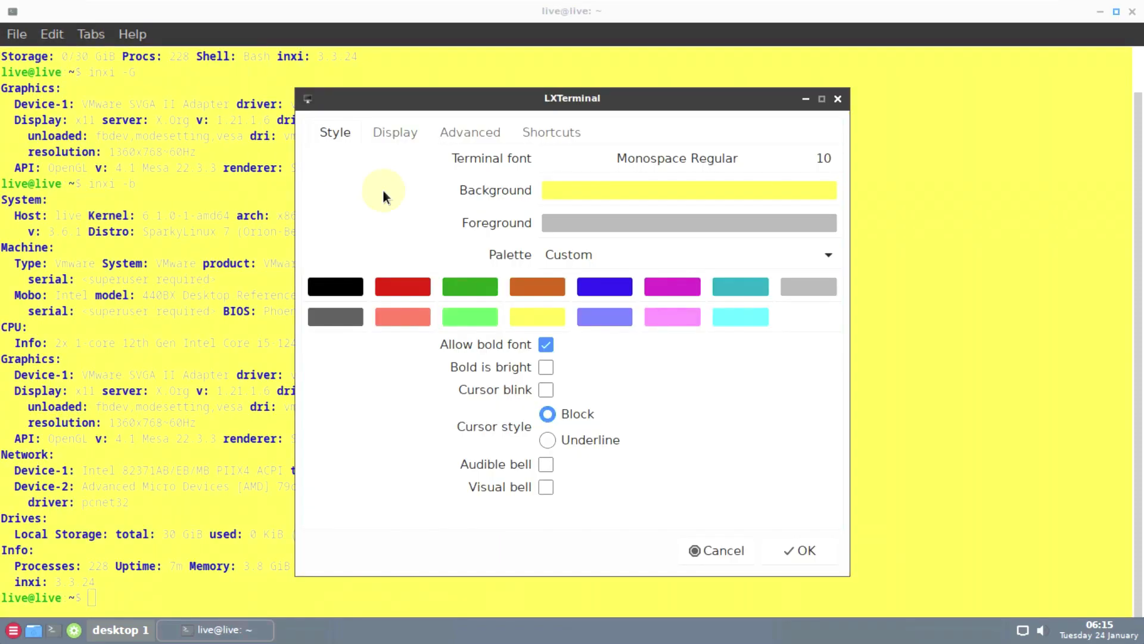
{"action": "left_click", "coordinate": [651, 223]}
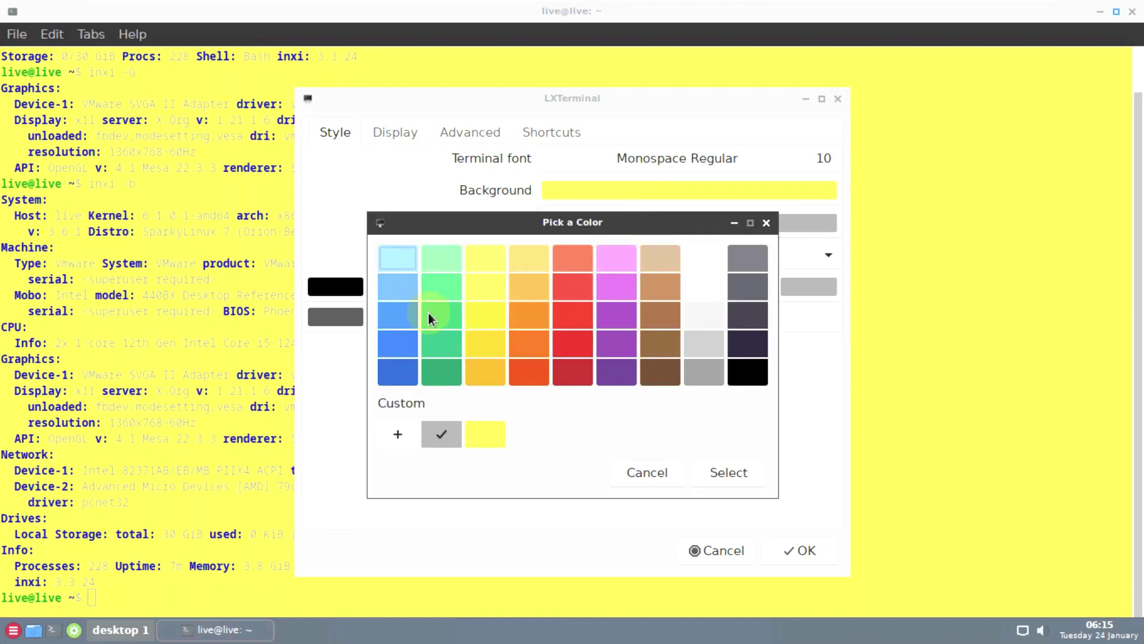
{"action": "left_click", "coordinate": [576, 322]}
{"action": "left_click", "coordinate": [725, 470]}
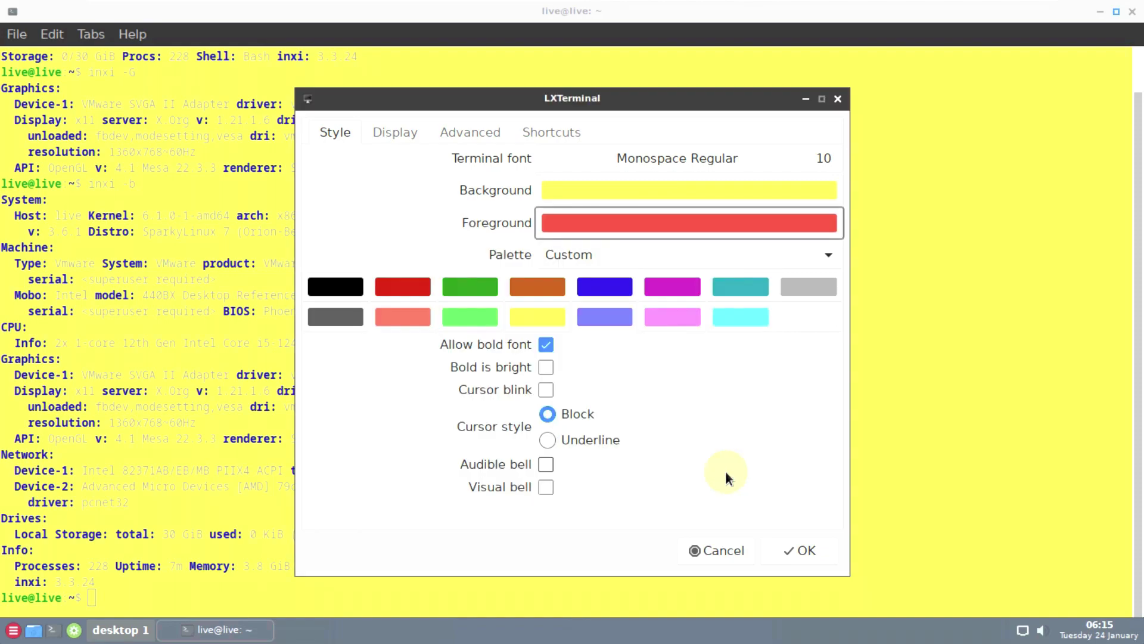
{"action": "left_click", "coordinate": [798, 549]}
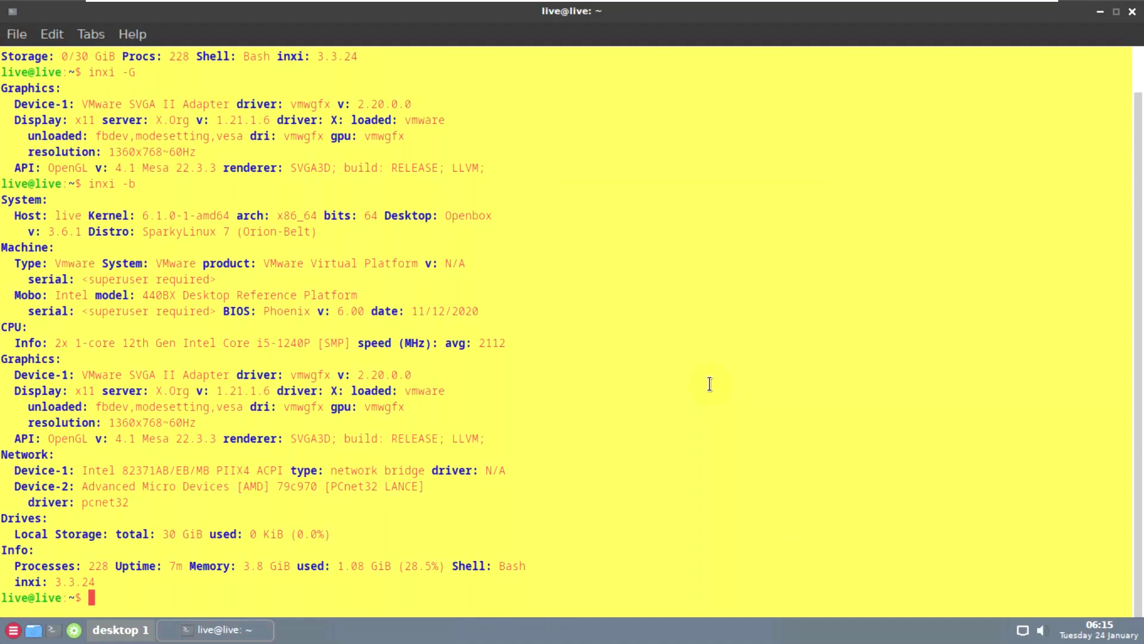
- Run neofetch, cat /etc/issue and uname -a to show SparkyLinux 7 Orion-Belt details
{"action": "scroll", "coordinate": [710, 384], "scroll_direction": "up", "scroll_amount": 1}
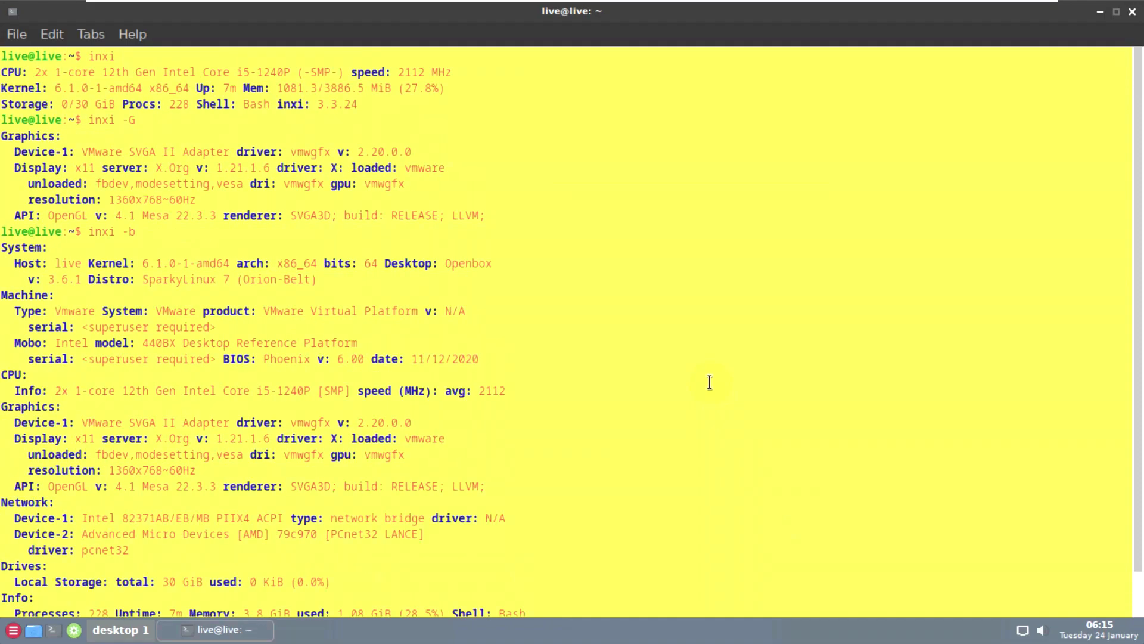
{"action": "scroll", "coordinate": [710, 383], "scroll_direction": "down", "scroll_amount": 1}
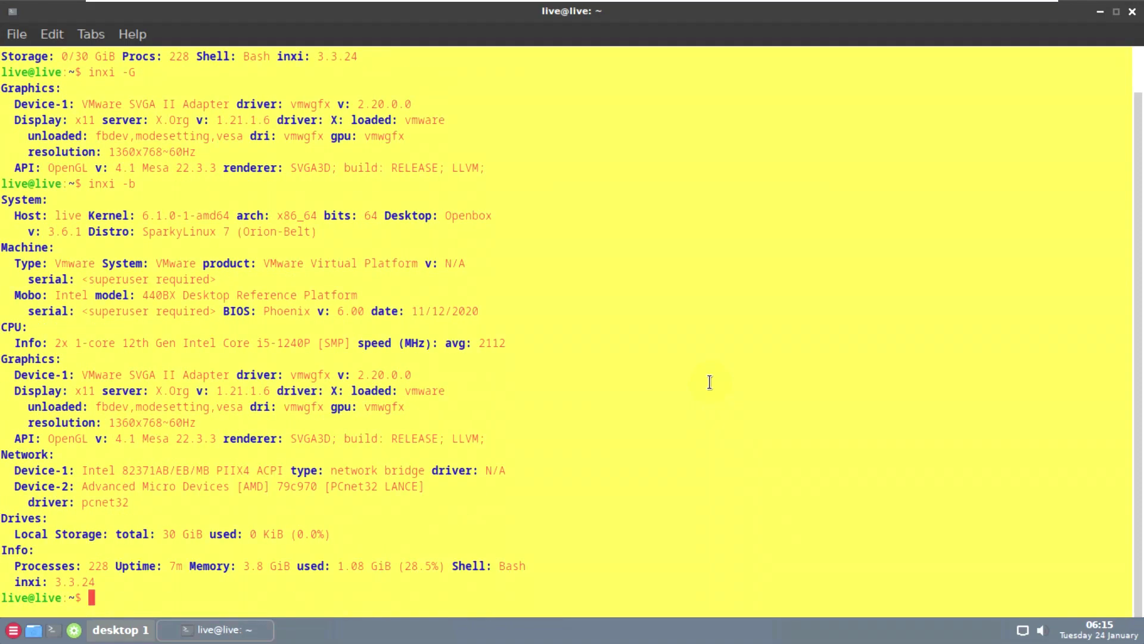
{"action": "key", "text": "Return"}
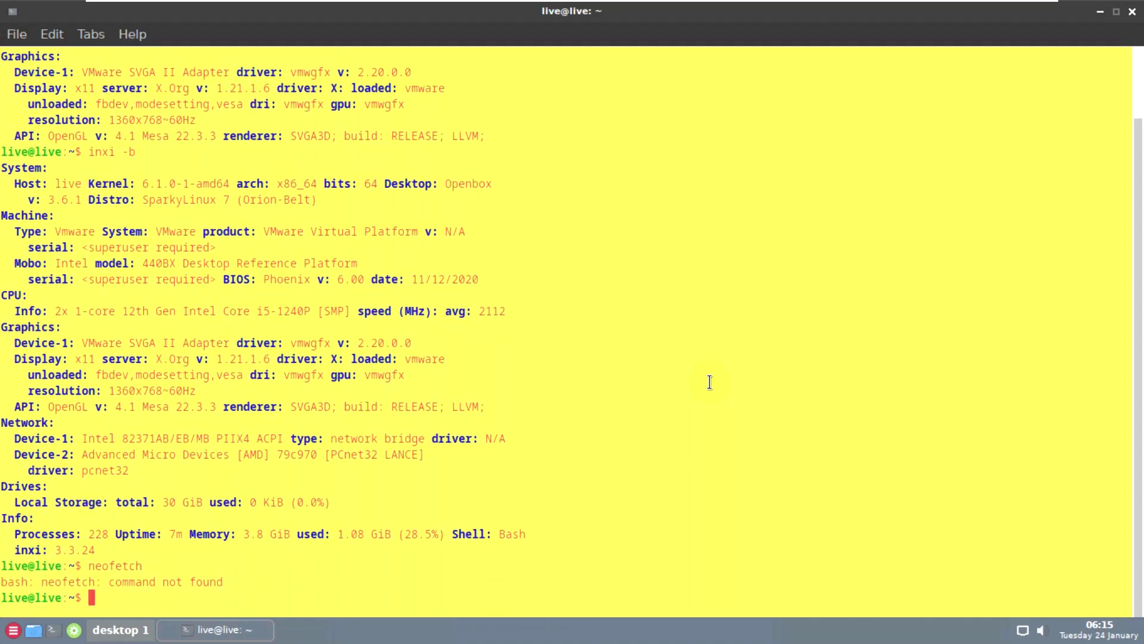
{"action": "type", "text": "cat /etc/issue"}
{"action": "key", "text": "Return"}
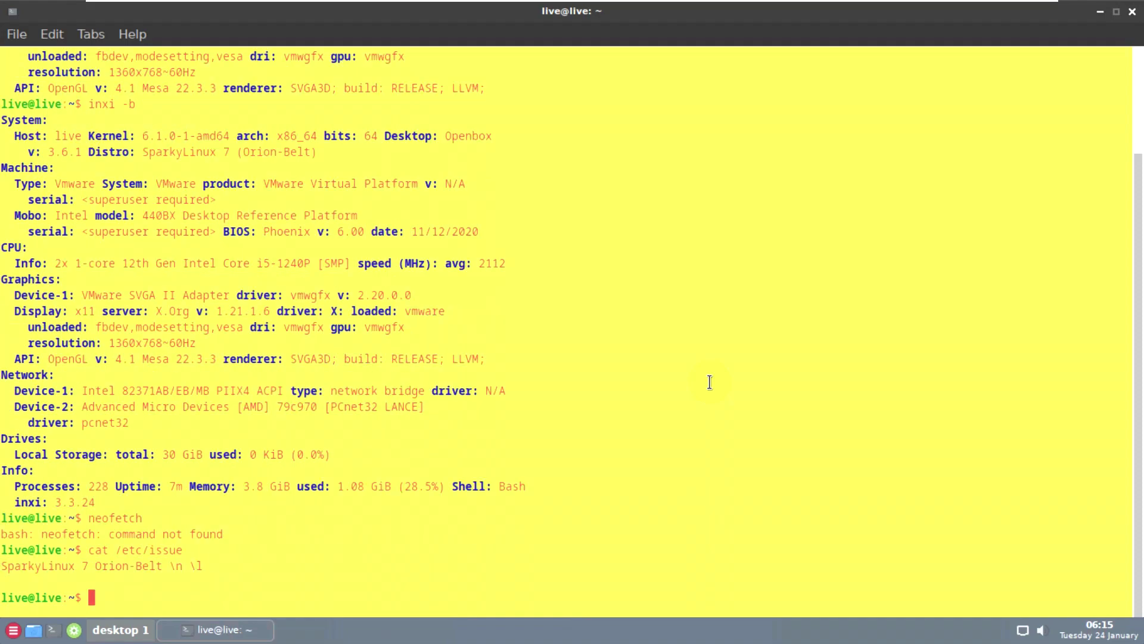
{"action": "type", "text": "uname -a"}
{"action": "key", "text": "Return"}
- Run uname -r (kernel 6.1.0-1-amd64) and htop, then exit the terminal
{"action": "type", "text": "uname -r"}
{"action": "key", "text": "Return"}
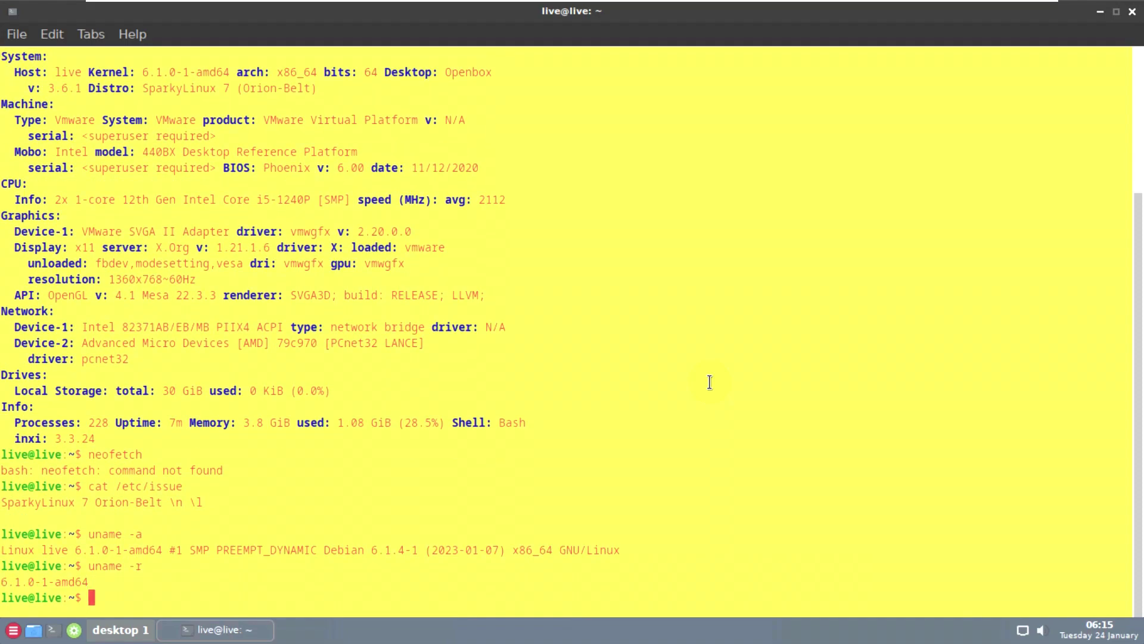
{"action": "type", "text": "htop"}
{"action": "key", "text": "Return"}
{"action": "type", "text": "exit"}
{"action": "key", "text": "Return"}
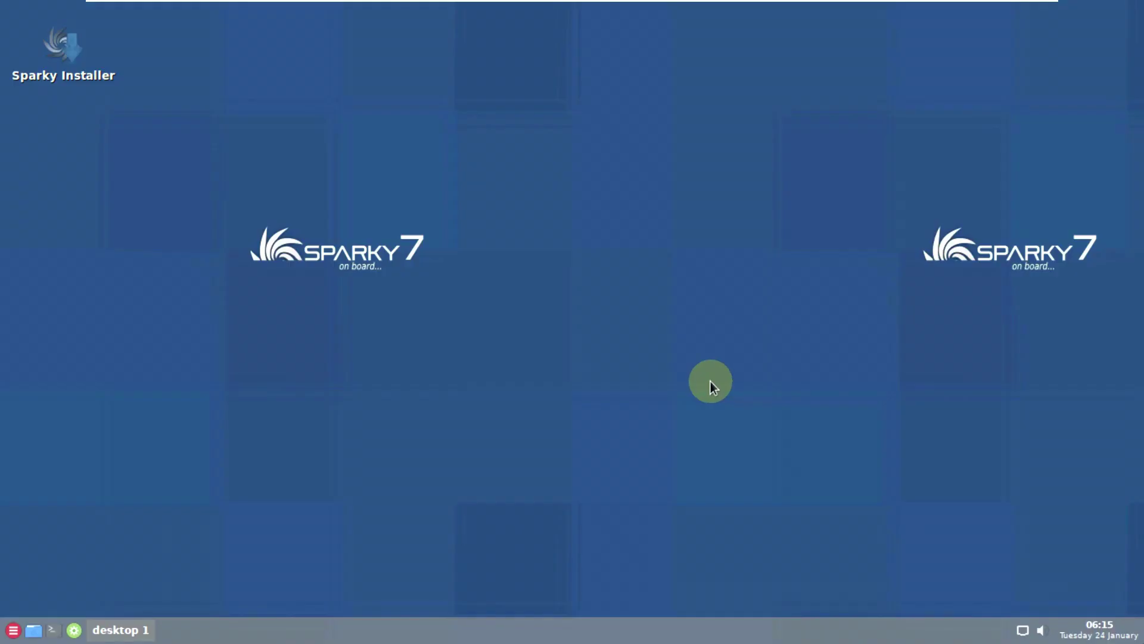
- Open PCManFM on the home folder, confirm version 1.3.2 in About, and close it
{"action": "right_click", "coordinate": [352, 138]}
{"action": "left_click", "coordinate": [390, 181]}
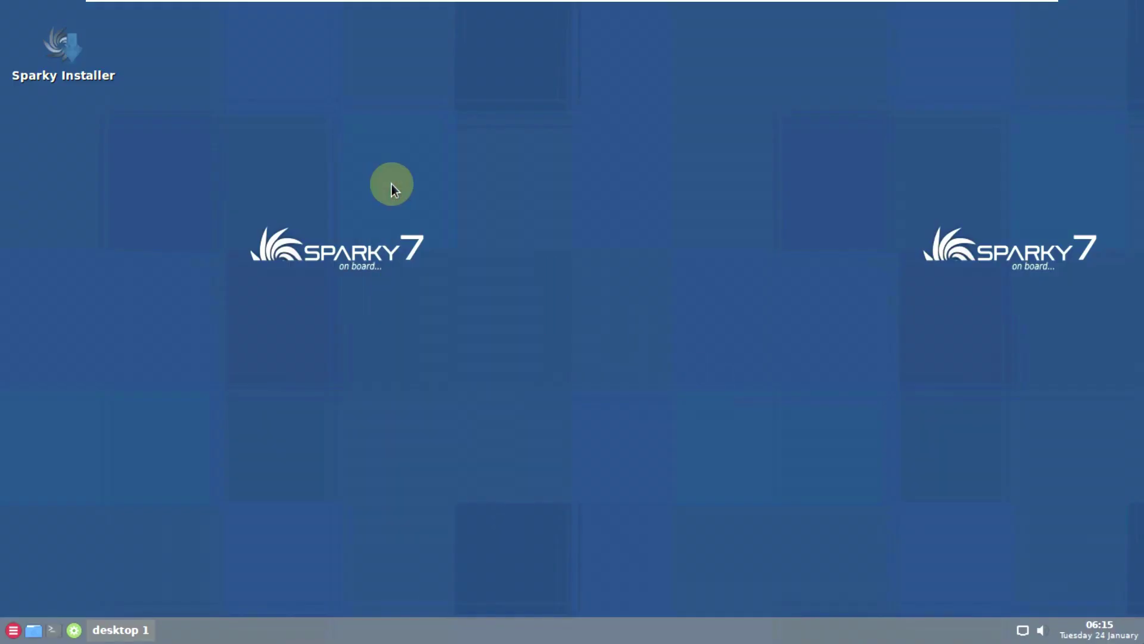
{"action": "left_click", "coordinate": [587, 128]}
{"action": "left_click", "coordinate": [606, 153]}
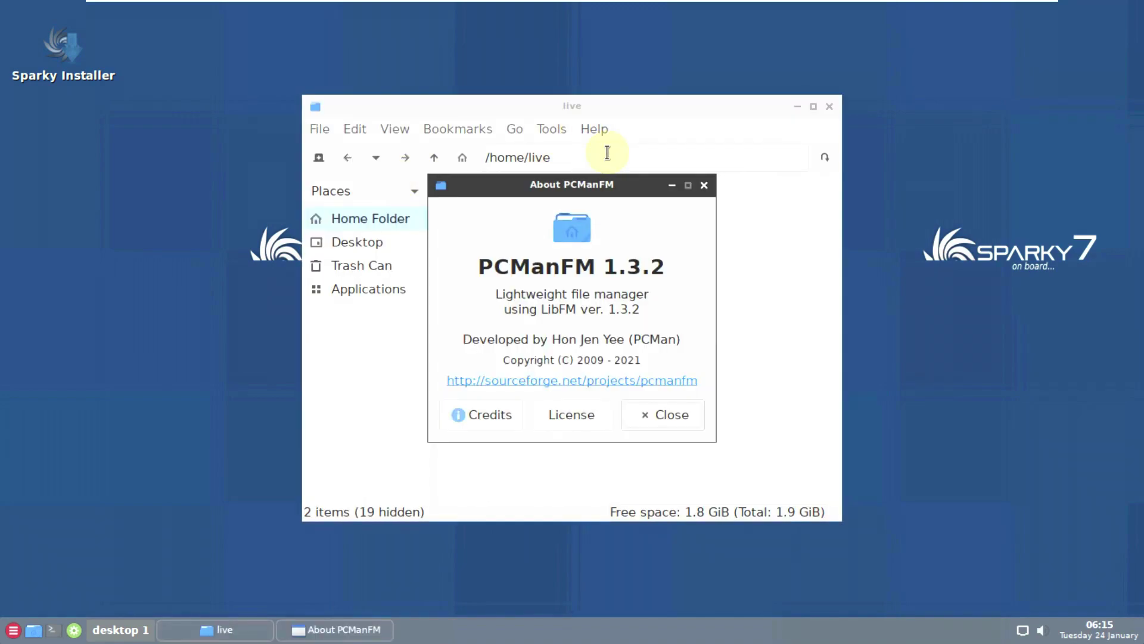
{"action": "left_click", "coordinate": [672, 412]}
{"action": "left_click", "coordinate": [827, 106]}
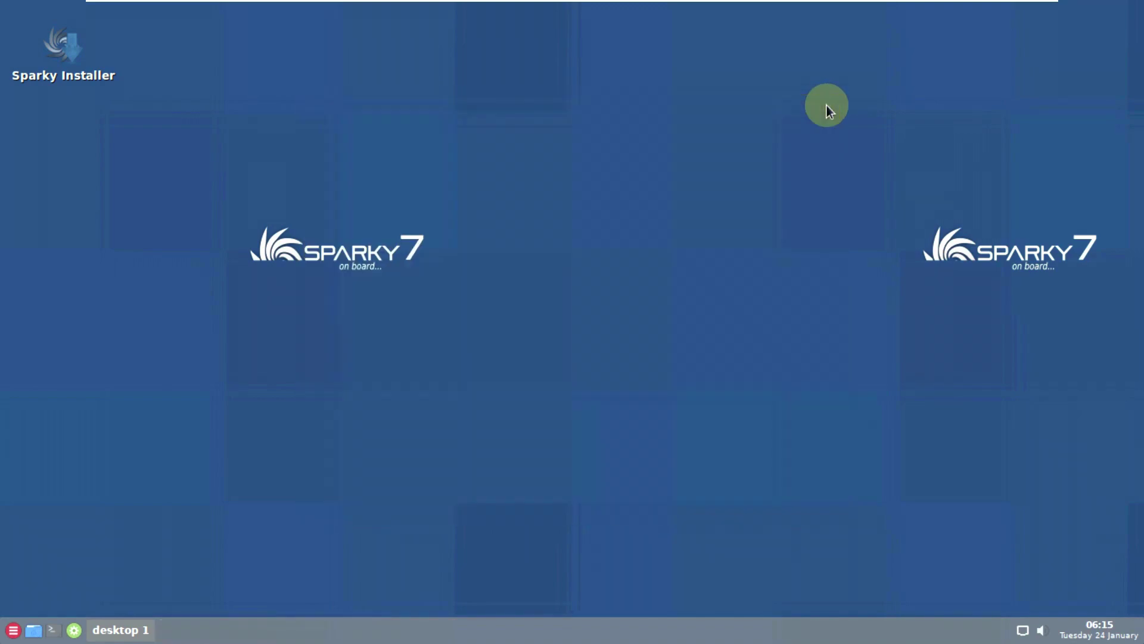
- Bring up the desktop application menu's Settings submenu
{"action": "right_click", "coordinate": [450, 183]}
{"action": "mouse_move", "coordinate": [527, 314]}
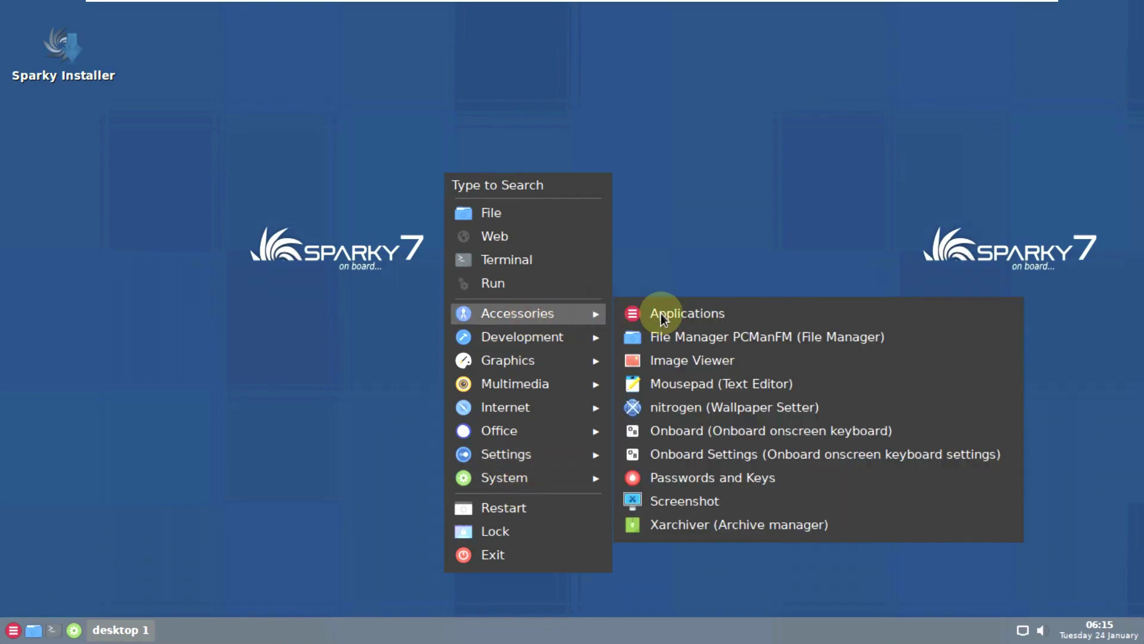
{"action": "mouse_move", "coordinate": [568, 344]}
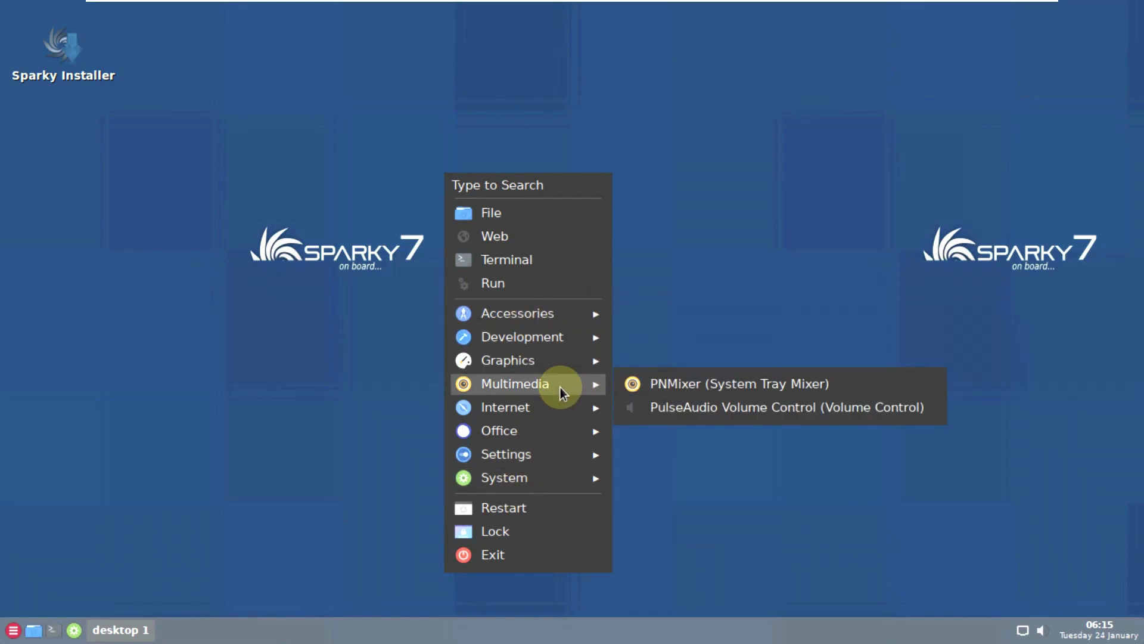
{"action": "mouse_move", "coordinate": [560, 407]}
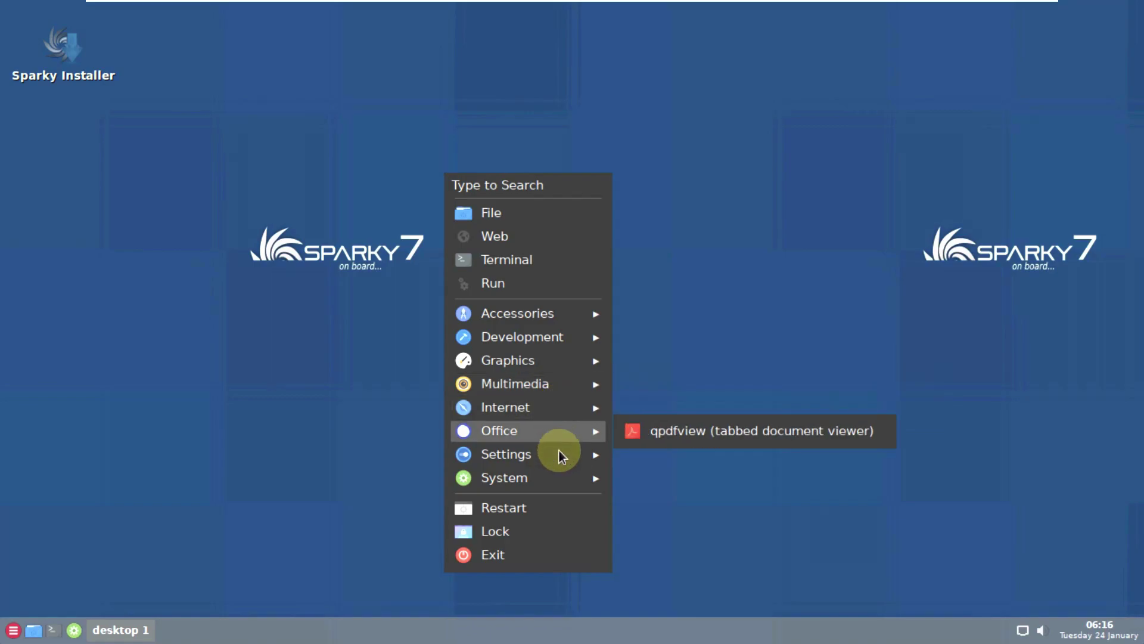
{"action": "mouse_move", "coordinate": [559, 453]}
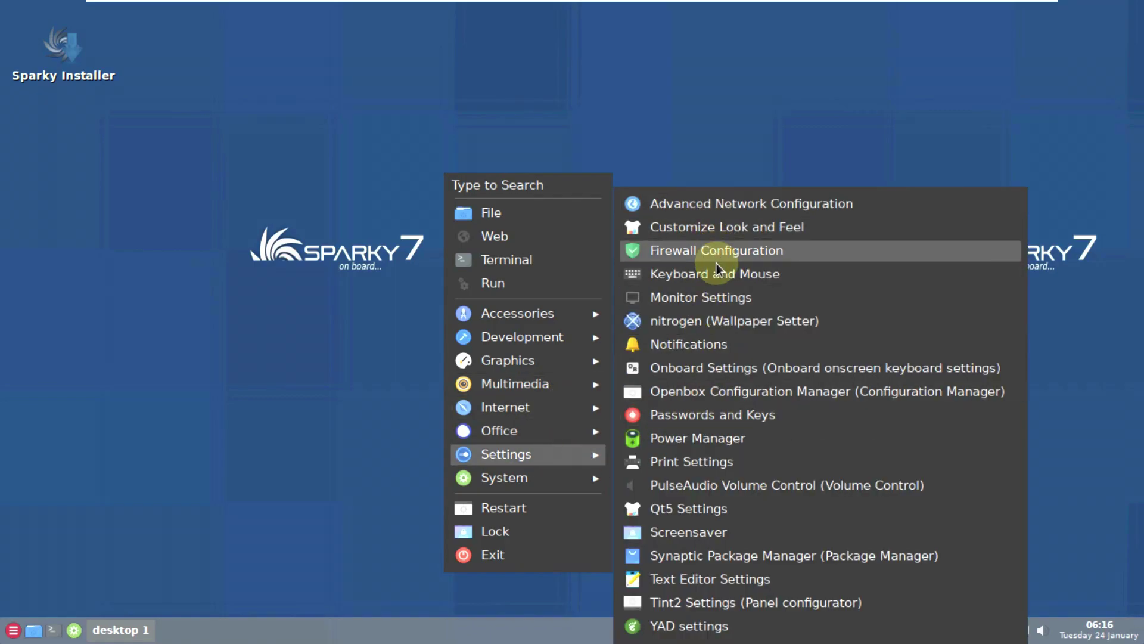
- Launch Nitrogen and apply the night-city photo as wallpaper
{"action": "left_click", "coordinate": [726, 319]}
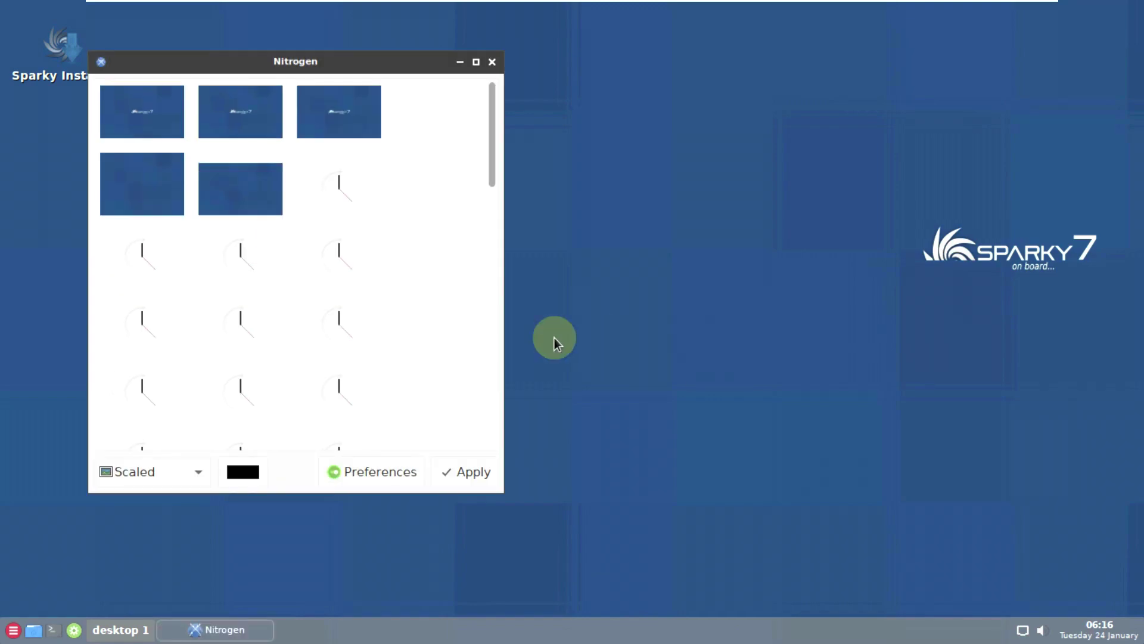
{"action": "left_click", "coordinate": [346, 183]}
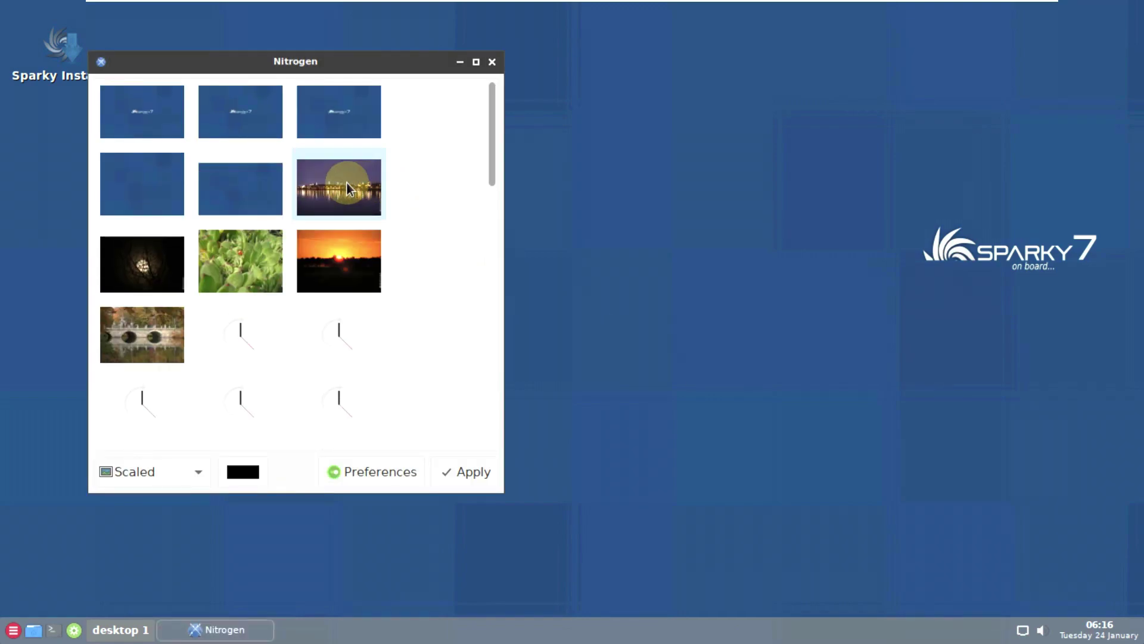
{"action": "left_click", "coordinate": [460, 474]}
- Apply the horse photo as the wallpaper instead
{"action": "scroll", "coordinate": [367, 202], "scroll_direction": "down", "scroll_amount": 3}
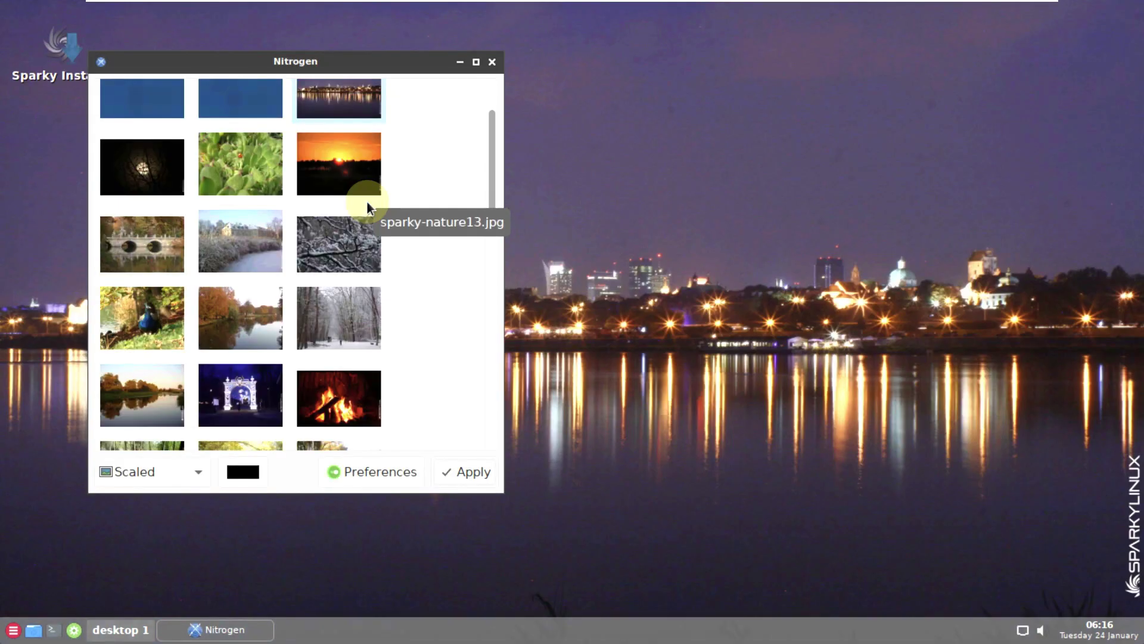
{"action": "scroll", "coordinate": [367, 202], "scroll_direction": "down", "scroll_amount": 4}
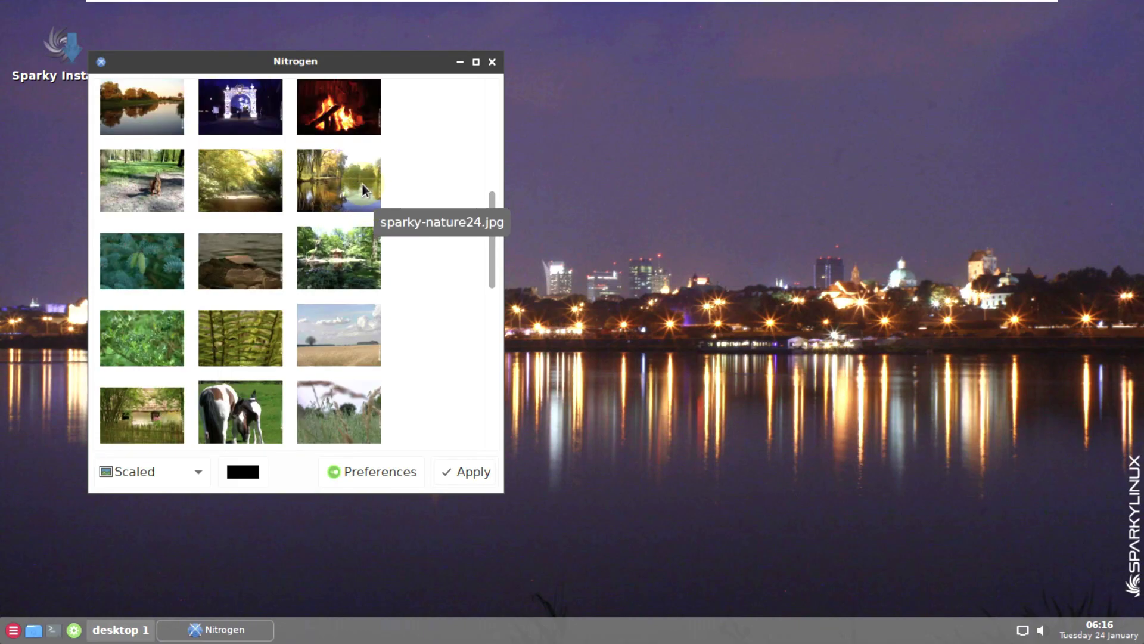
{"action": "left_click", "coordinate": [363, 184]}
{"action": "left_click", "coordinate": [278, 424]}
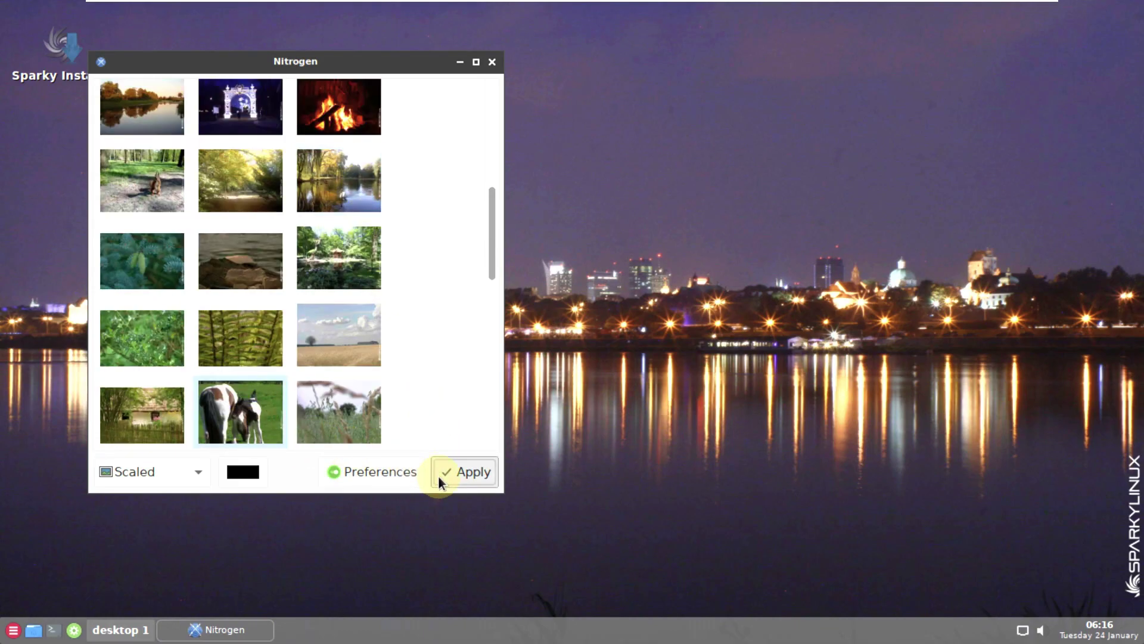
{"action": "left_click", "coordinate": [438, 475]}
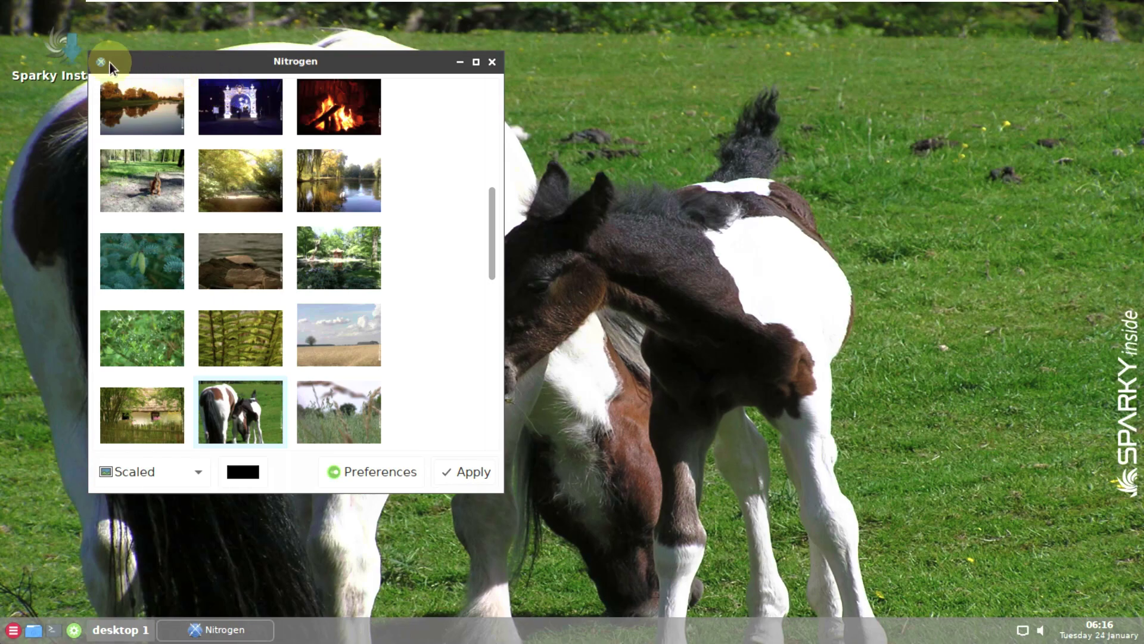
- Apply the railway-track photo as wallpaper and close Nitrogen
{"action": "scroll", "coordinate": [280, 417], "scroll_direction": "down", "scroll_amount": 3}
{"action": "scroll", "coordinate": [393, 417], "scroll_direction": "down", "scroll_amount": 10}
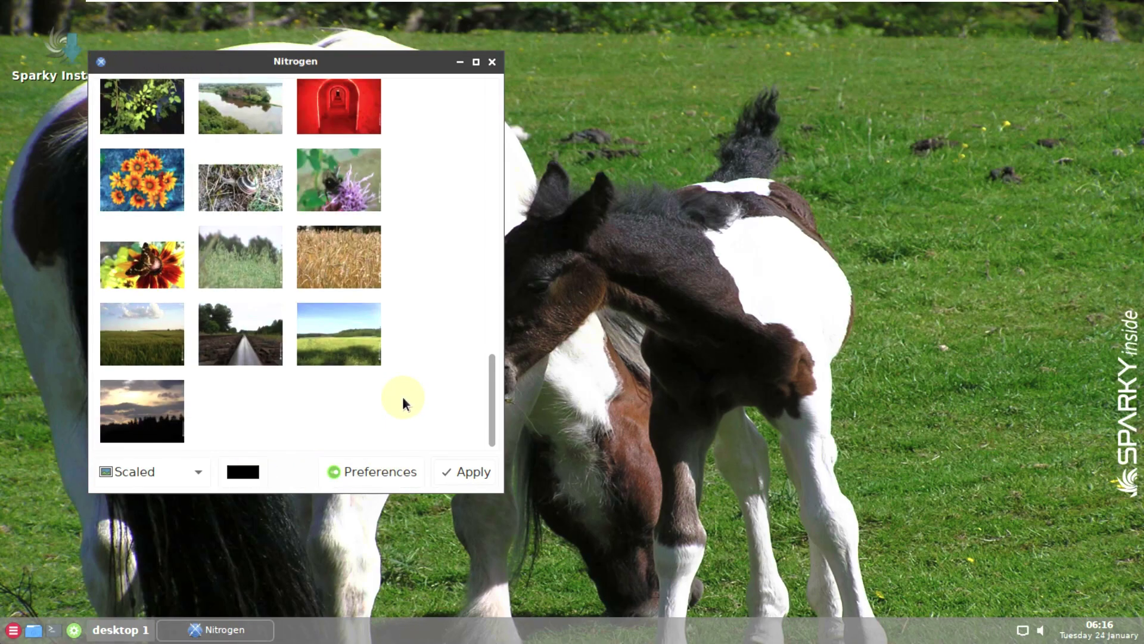
{"action": "left_click", "coordinate": [280, 351]}
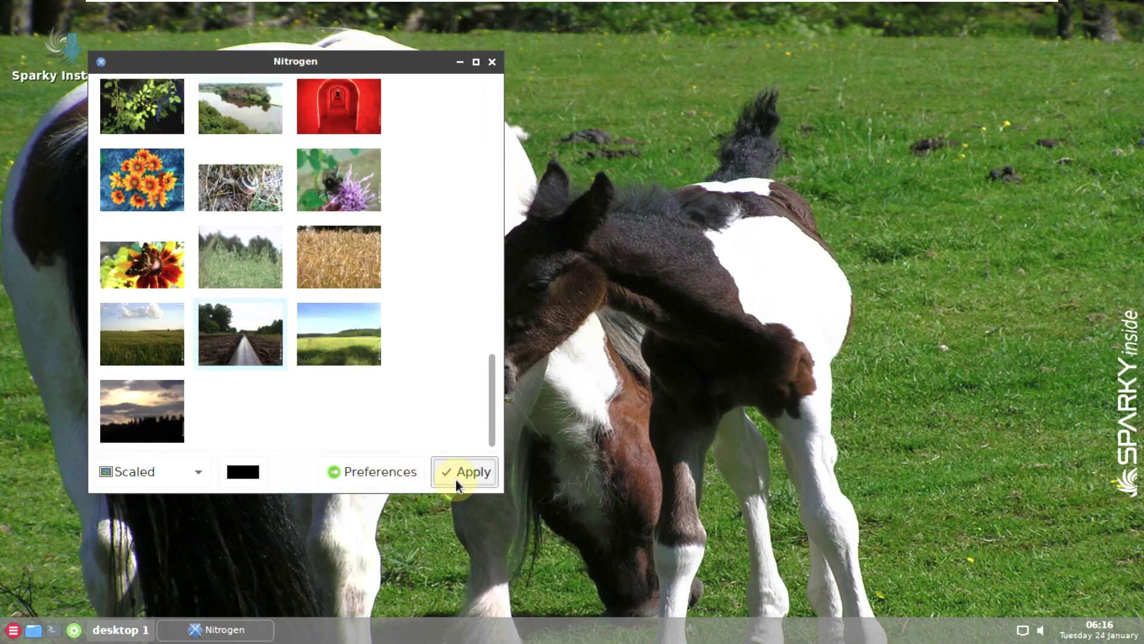
{"action": "left_click", "coordinate": [456, 480]}
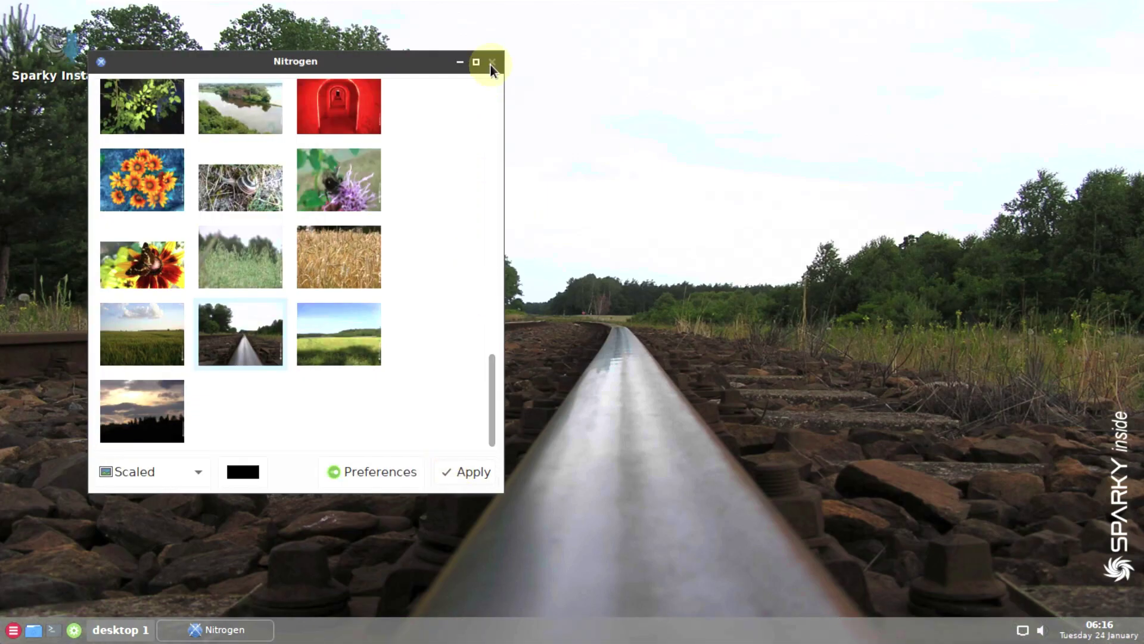
{"action": "left_click", "coordinate": [492, 61]}
{"action": "right_click", "coordinate": [539, 126]}
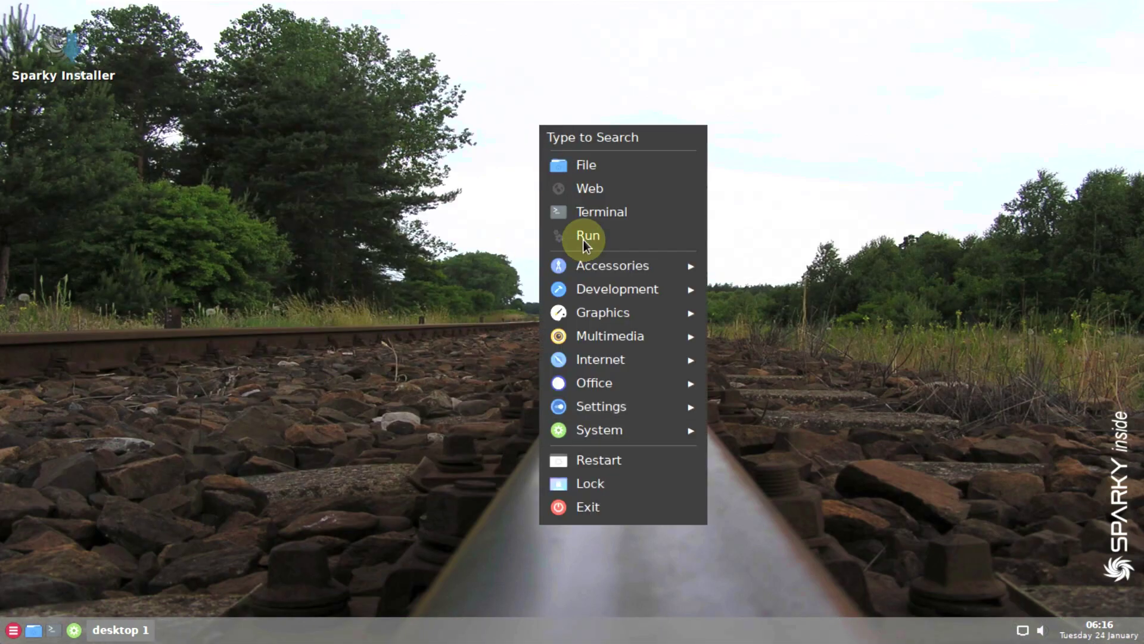
{"action": "mouse_move", "coordinate": [633, 433]}
{"action": "left_click", "coordinate": [725, 441]}
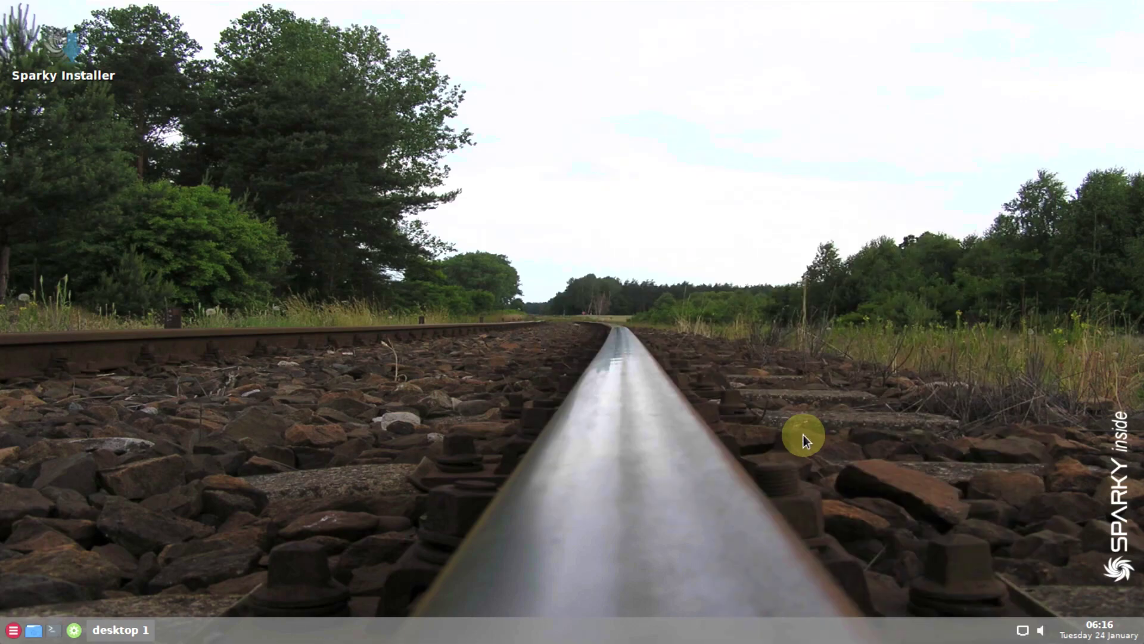
{"action": "type", "text": "live"}
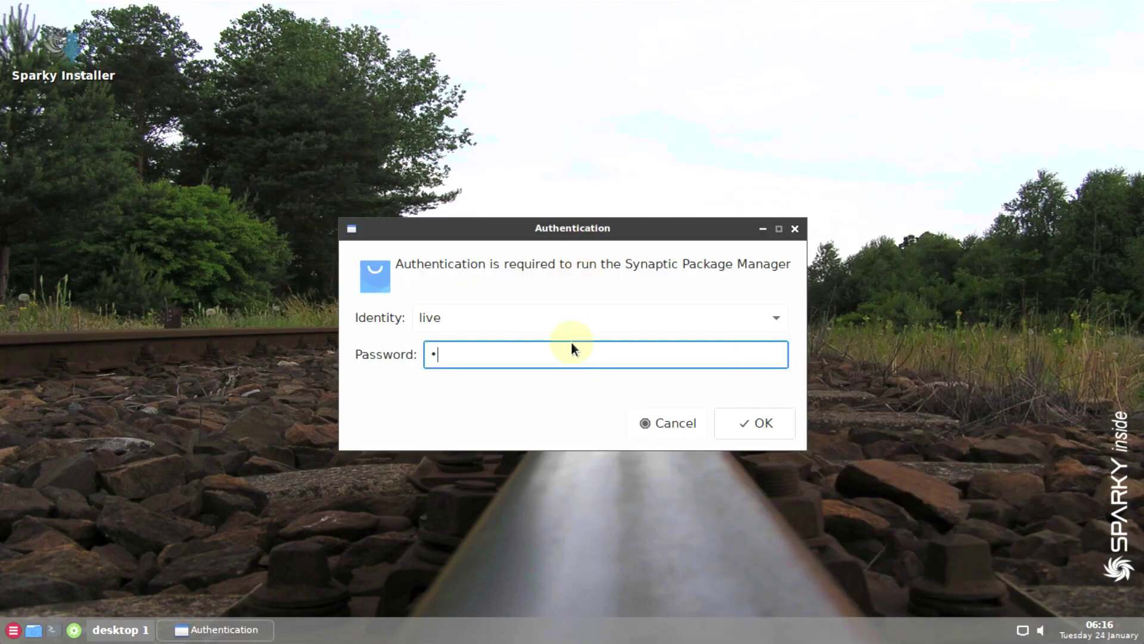
{"action": "key", "text": "Return"}
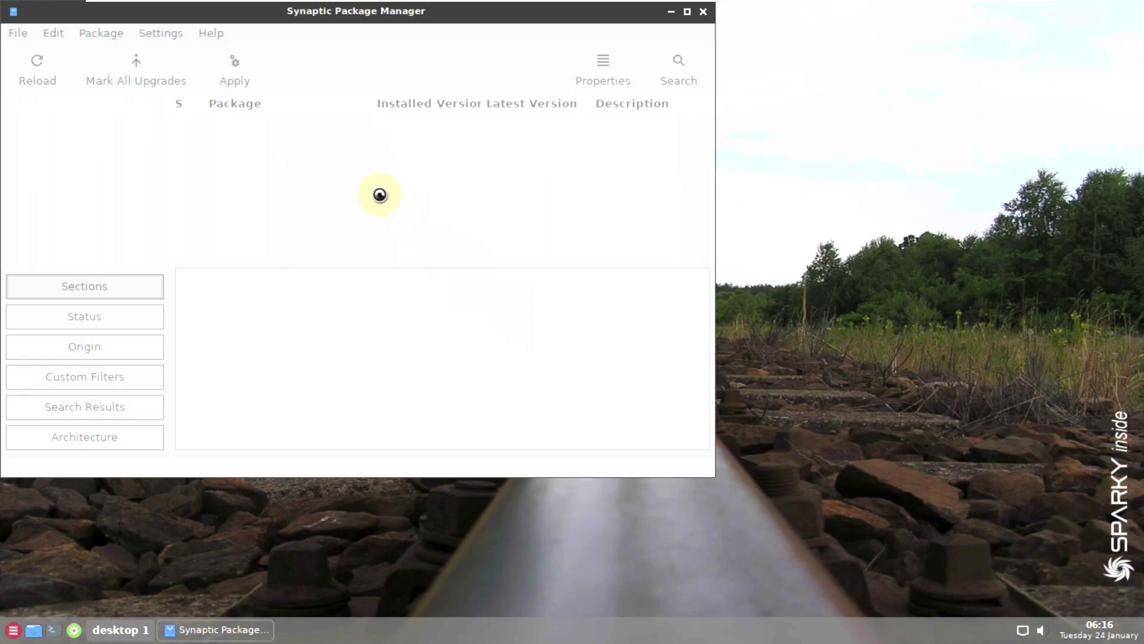
{"action": "left_click_drag", "start_coordinate": [509, 20], "coordinate": [645, 70]}
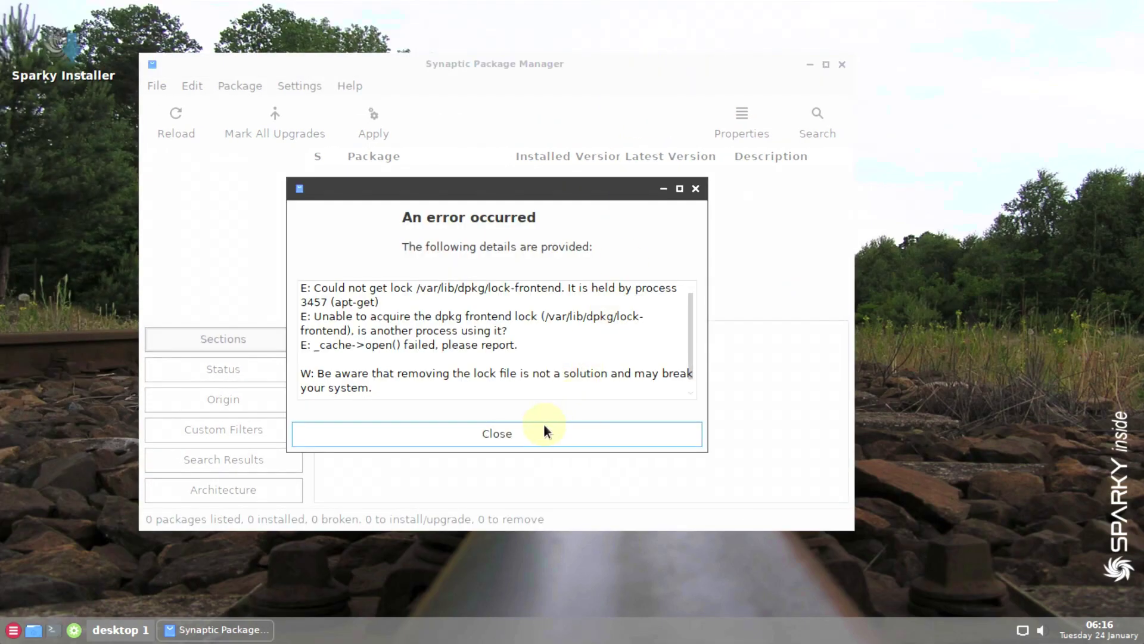
{"action": "left_click", "coordinate": [539, 430]}
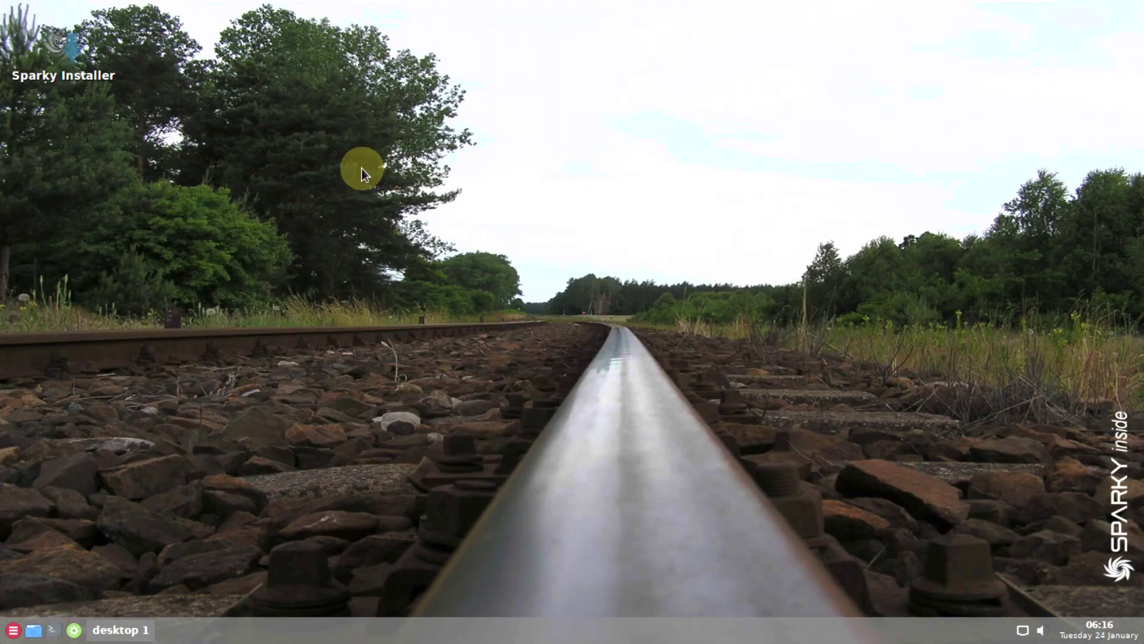
- Launch Task Manager from the System menu, maximize it and turn off 'more details'
{"action": "left_click", "coordinate": [435, 619]}
{"action": "mouse_move", "coordinate": [536, 520]}
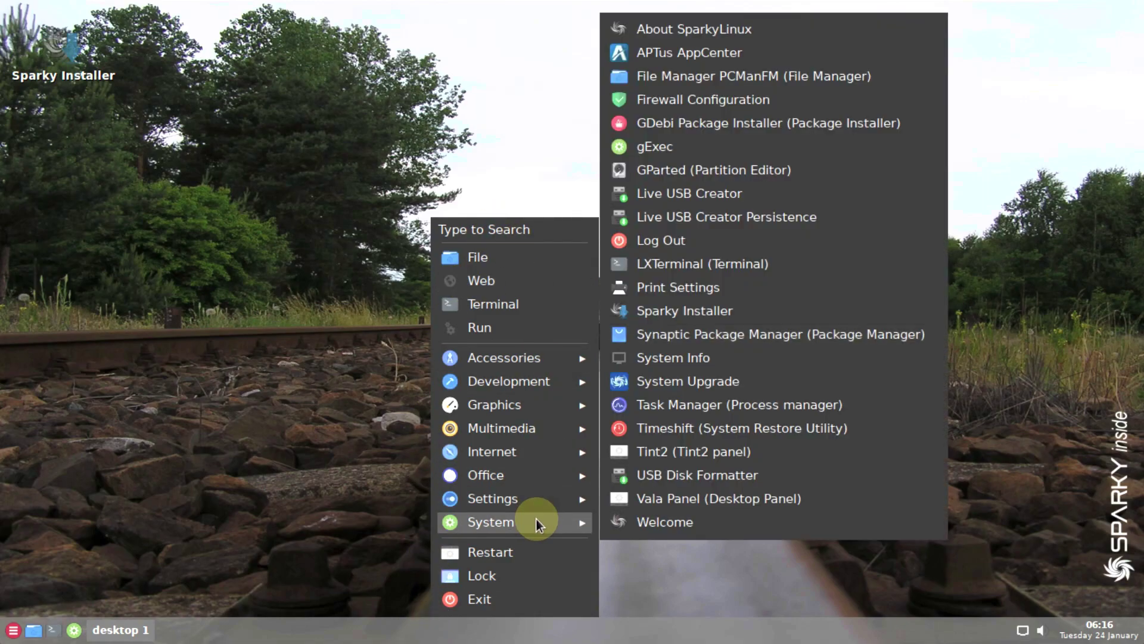
{"action": "left_click", "coordinate": [691, 405]}
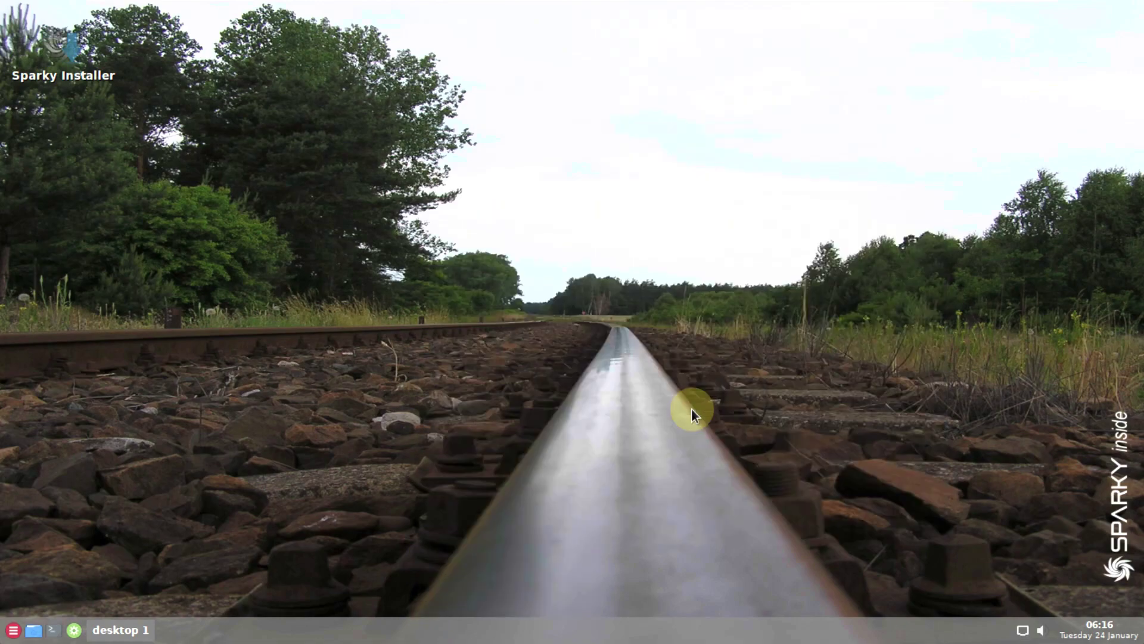
{"action": "left_click", "coordinate": [783, 140]}
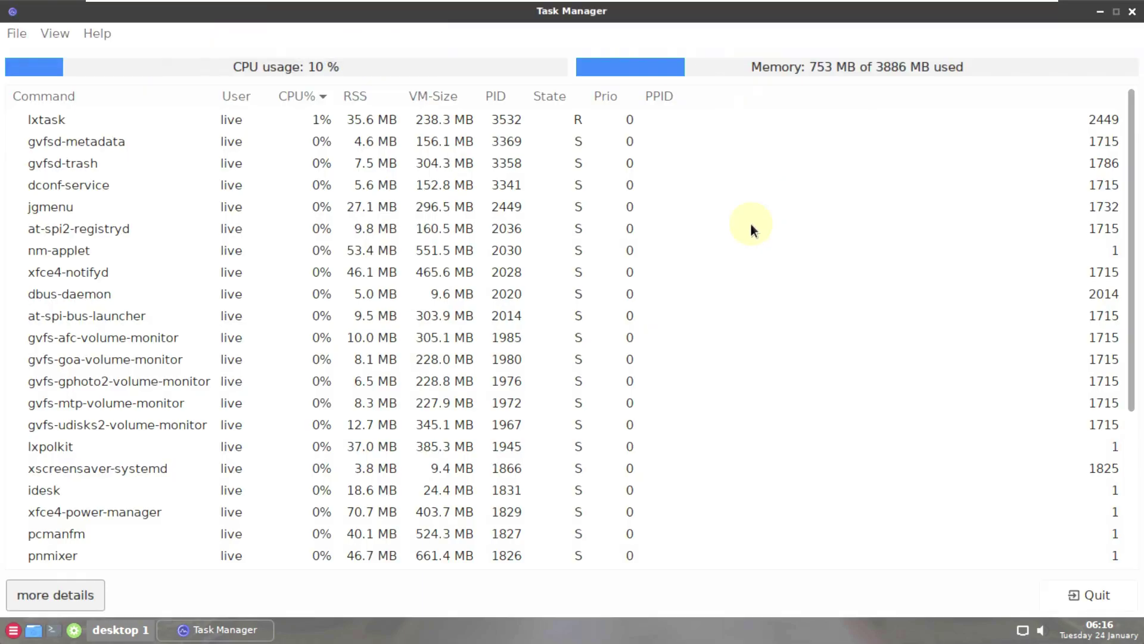
{"action": "left_click", "coordinate": [98, 590]}
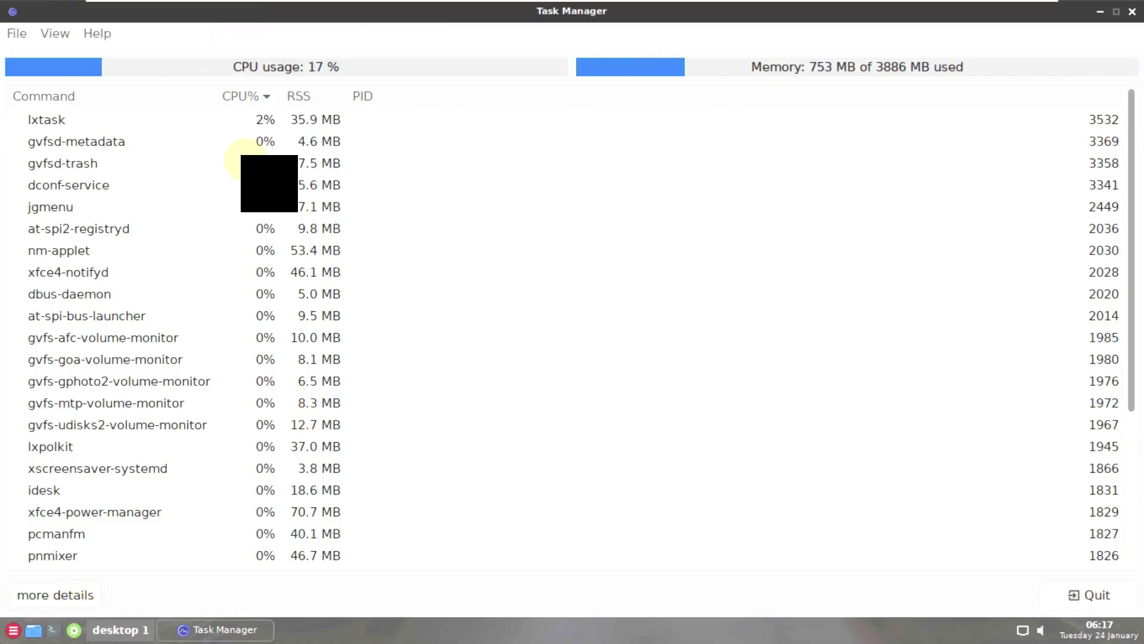
- Check LXTask's About box showing version 0.1.10, then scroll the process list
{"action": "left_click", "coordinate": [97, 34]}
{"action": "left_click", "coordinate": [116, 62]}
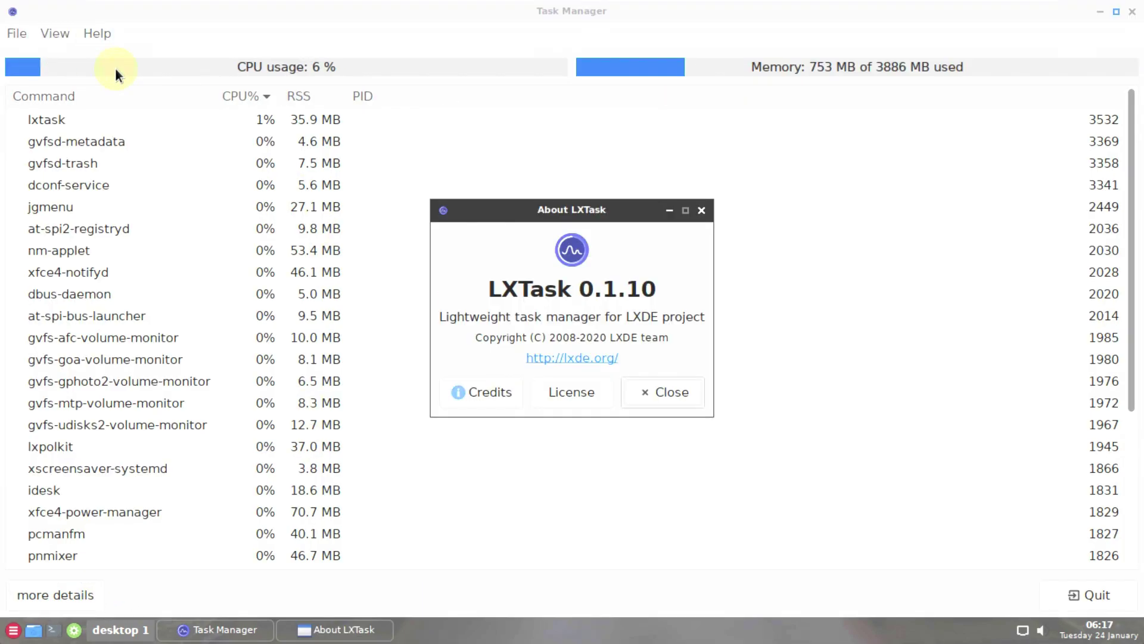
{"action": "left_click", "coordinate": [689, 388]}
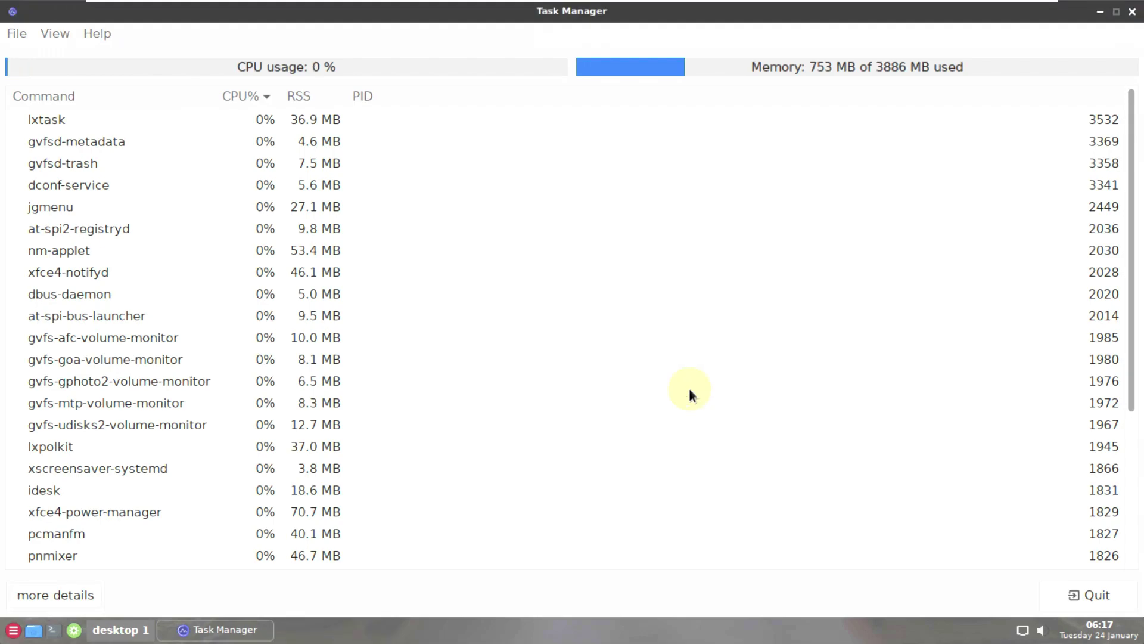
{"action": "scroll", "coordinate": [689, 388], "scroll_direction": "down", "scroll_amount": 5}
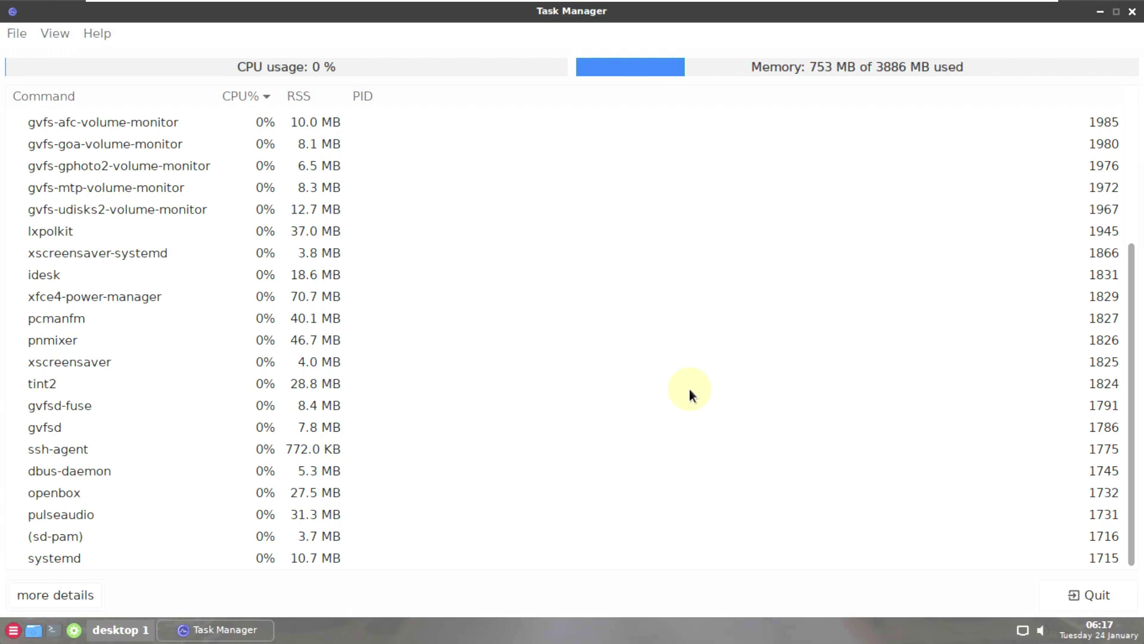
{"action": "scroll", "coordinate": [750, 370], "scroll_direction": "up", "scroll_amount": 4}
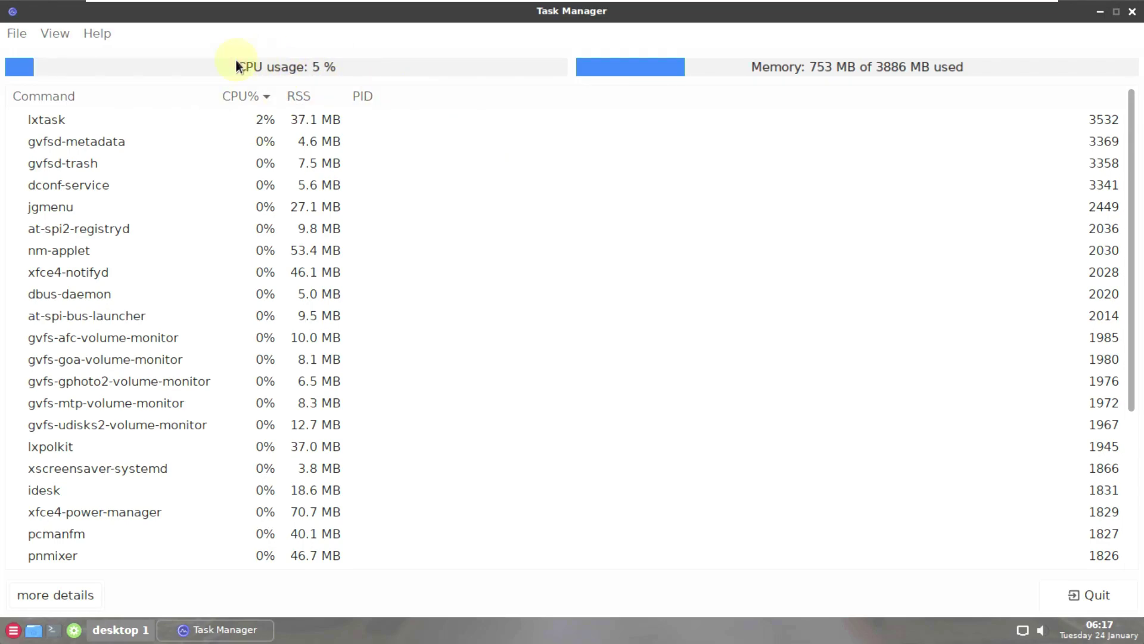
- Close LXTask and open Accessories > Applications, scrolling through the launcher grid
{"action": "left_click", "coordinate": [1131, 12]}
{"action": "right_click", "coordinate": [326, 206]}
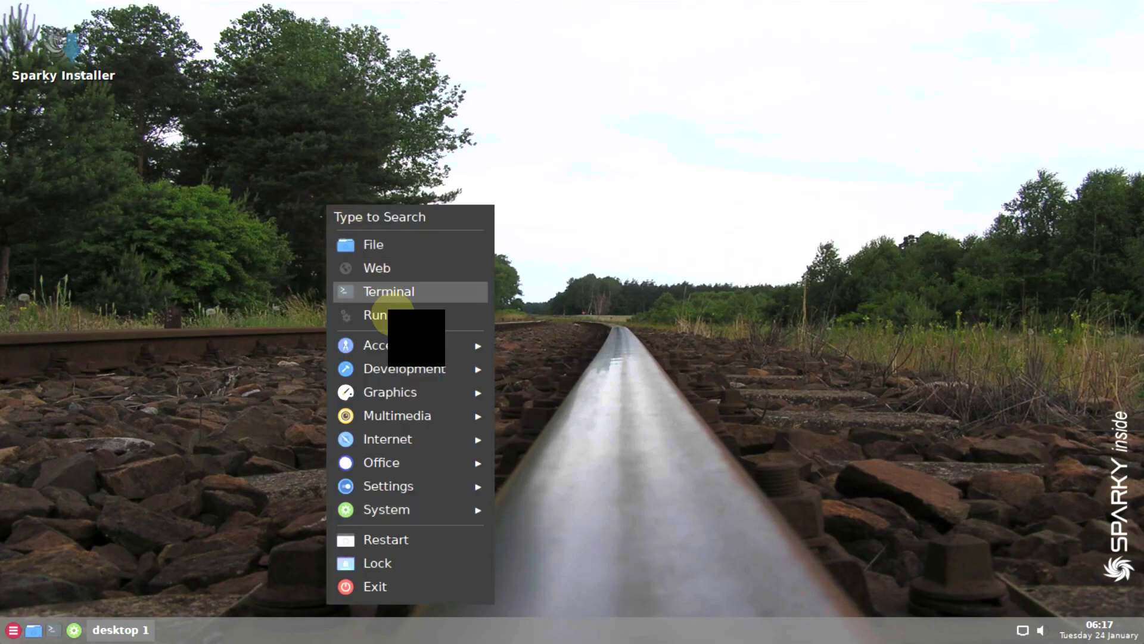
{"action": "mouse_move", "coordinate": [402, 340]}
{"action": "left_click", "coordinate": [582, 345]}
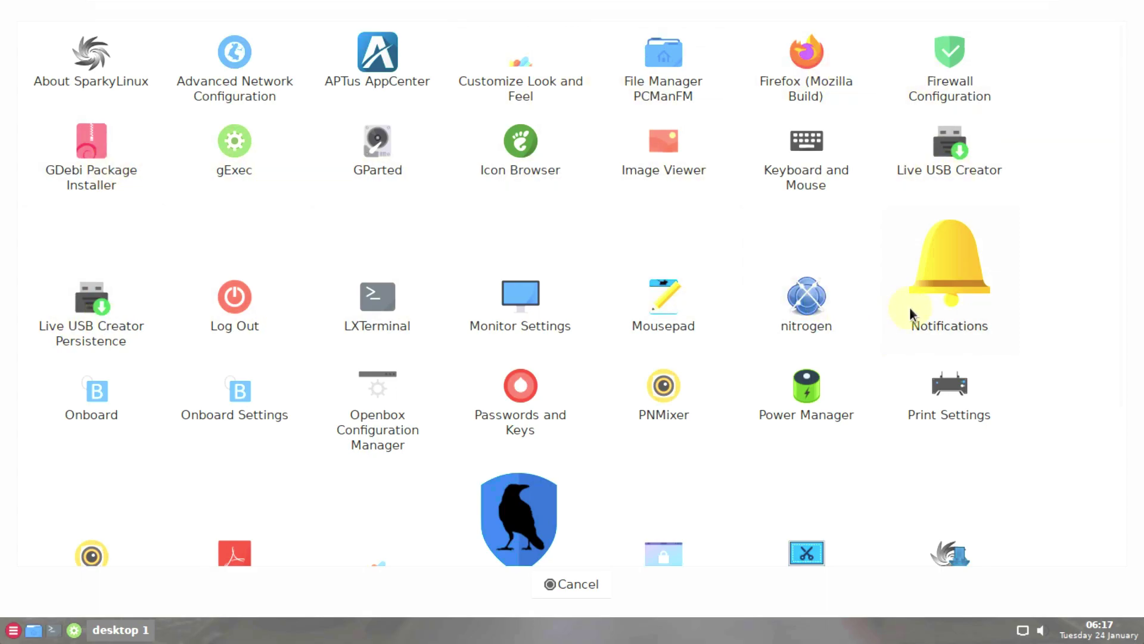
{"action": "scroll", "coordinate": [909, 306], "scroll_direction": "down", "scroll_amount": 4}
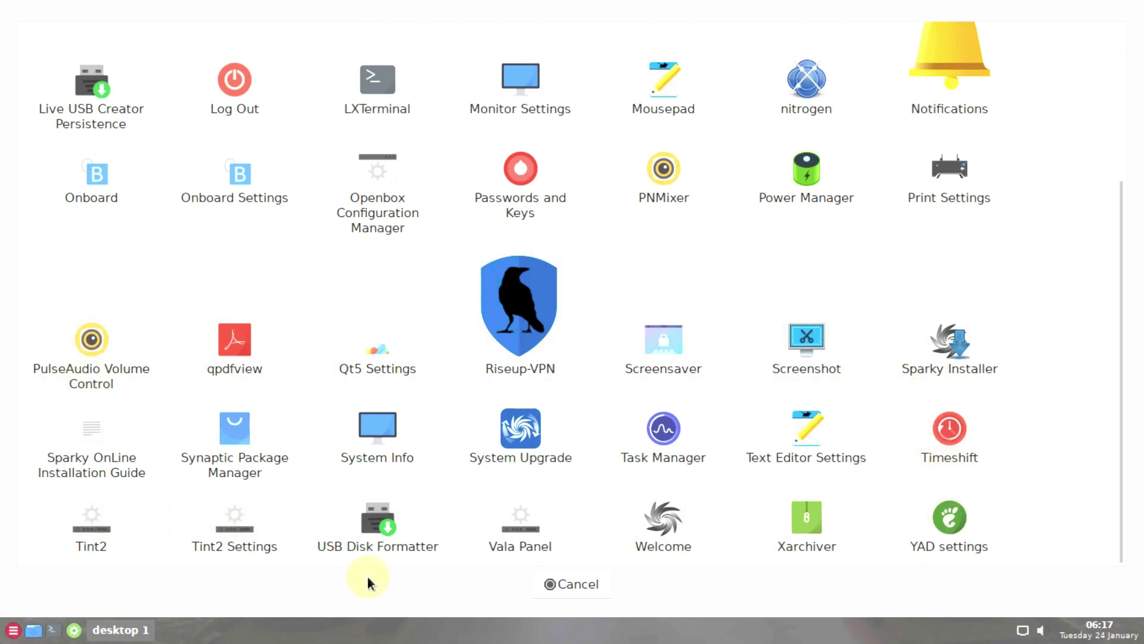
- Close the launcher and start Sparky Installer, authenticating with the live user's password
{"action": "left_click", "coordinate": [545, 584]}
{"action": "right_click", "coordinate": [322, 175]}
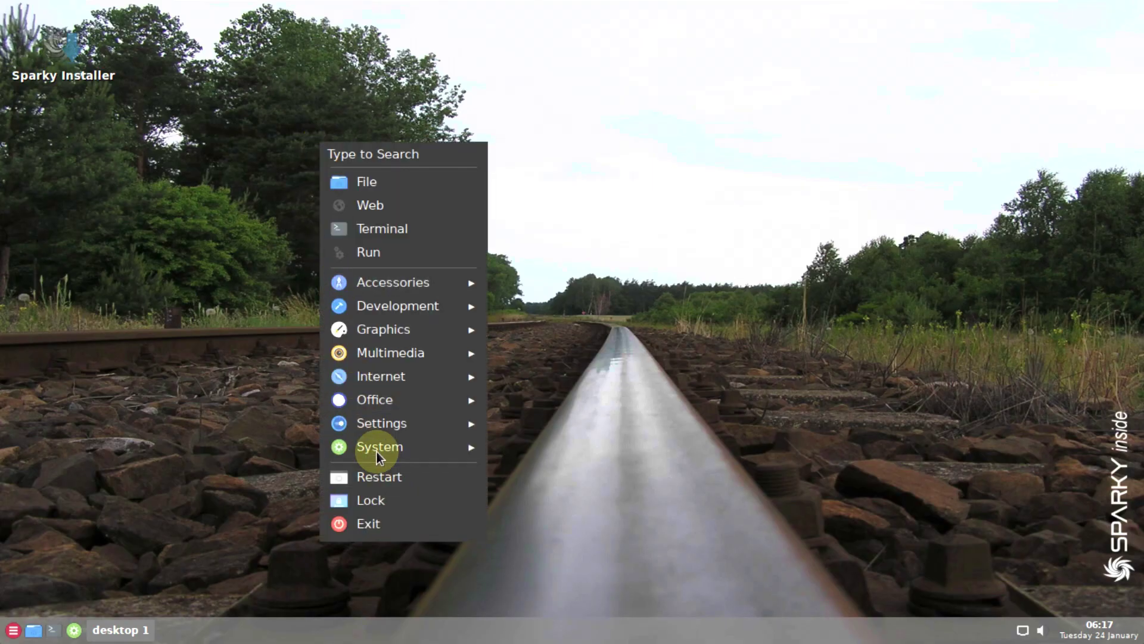
{"action": "mouse_move", "coordinate": [376, 451]}
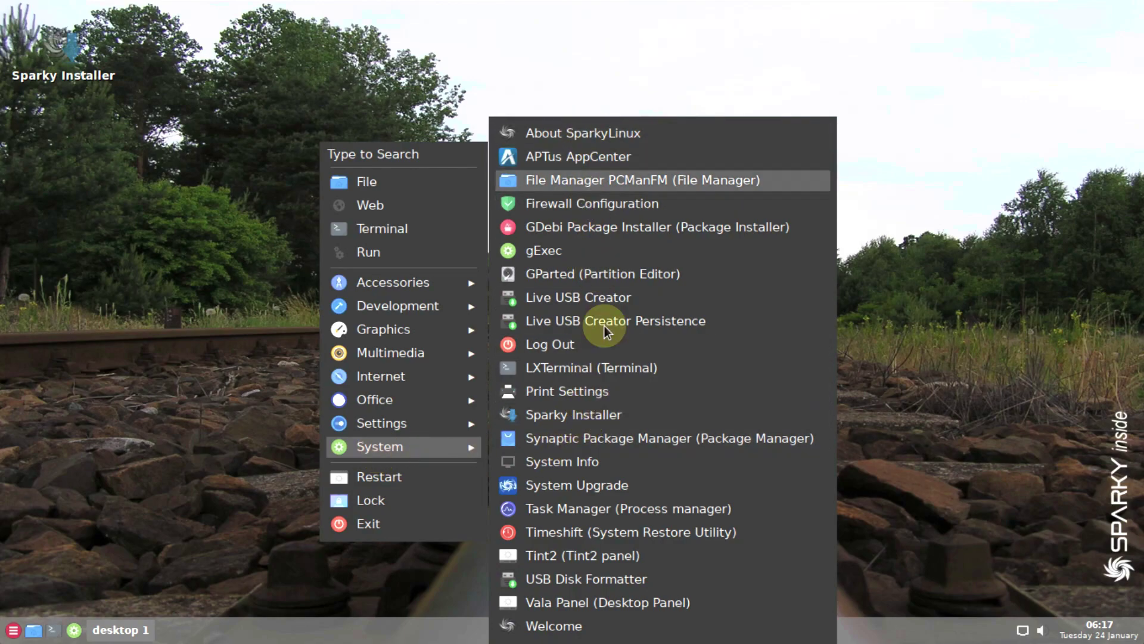
{"action": "left_click", "coordinate": [604, 414]}
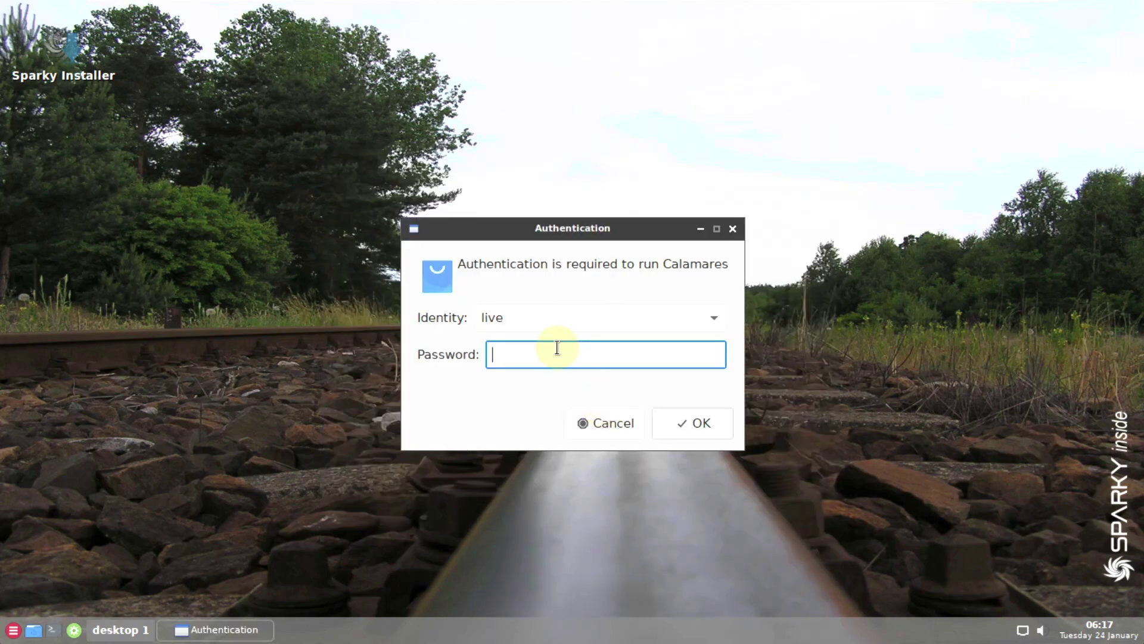
{"action": "type", "text": "live"}
{"action": "left_click", "coordinate": [710, 421]}
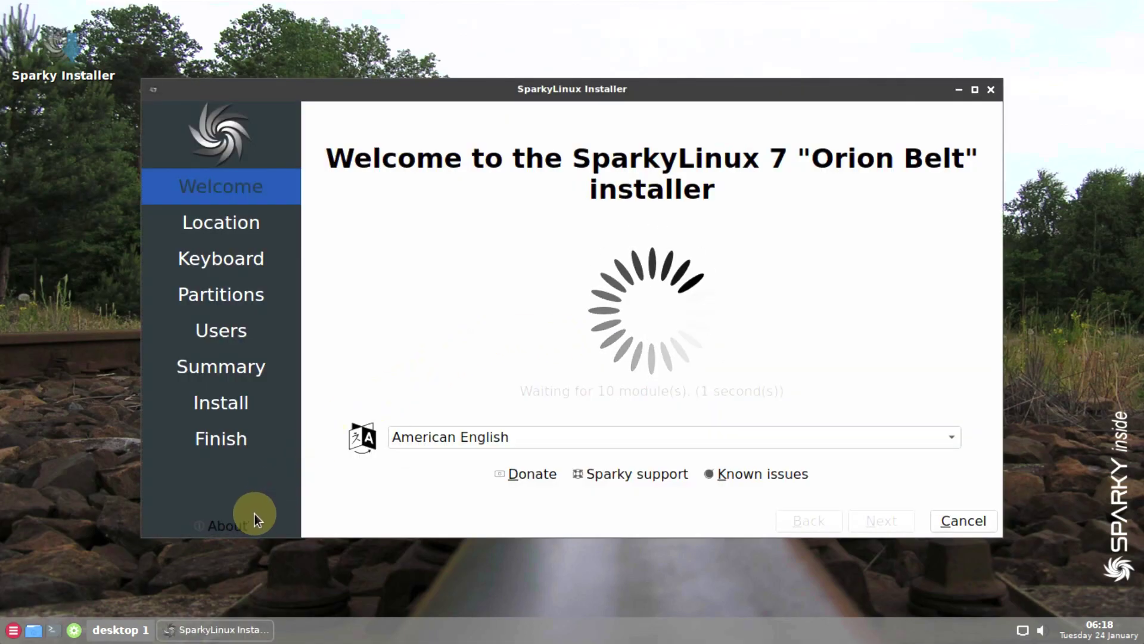
- View the installer's About information and keep American English in the language list
{"action": "left_click", "coordinate": [238, 527]}
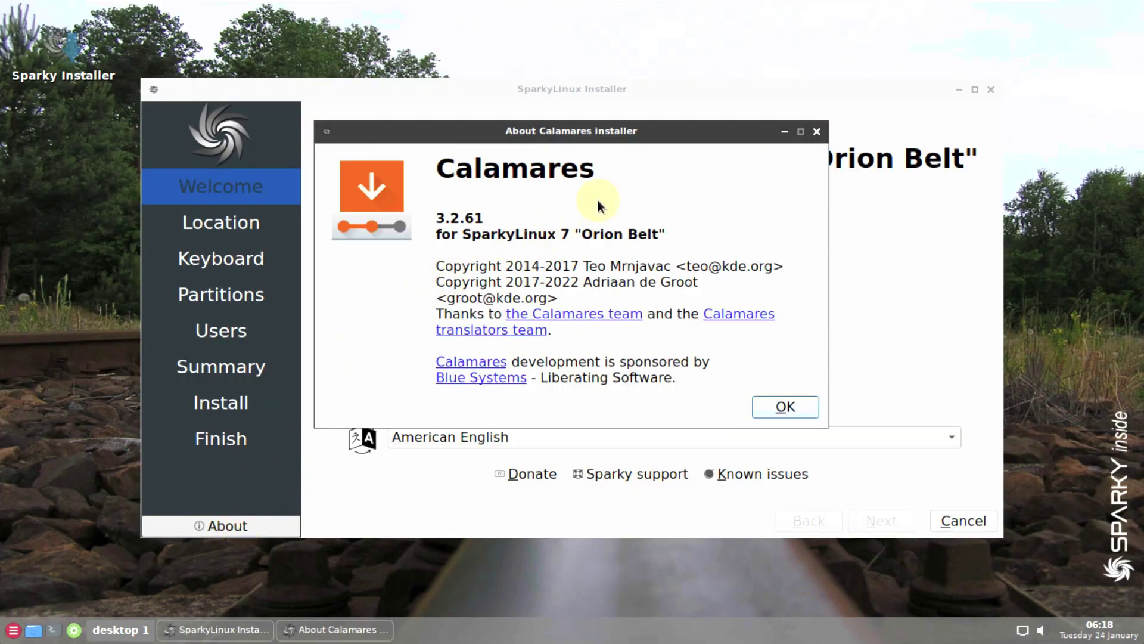
{"action": "left_click", "coordinate": [810, 403]}
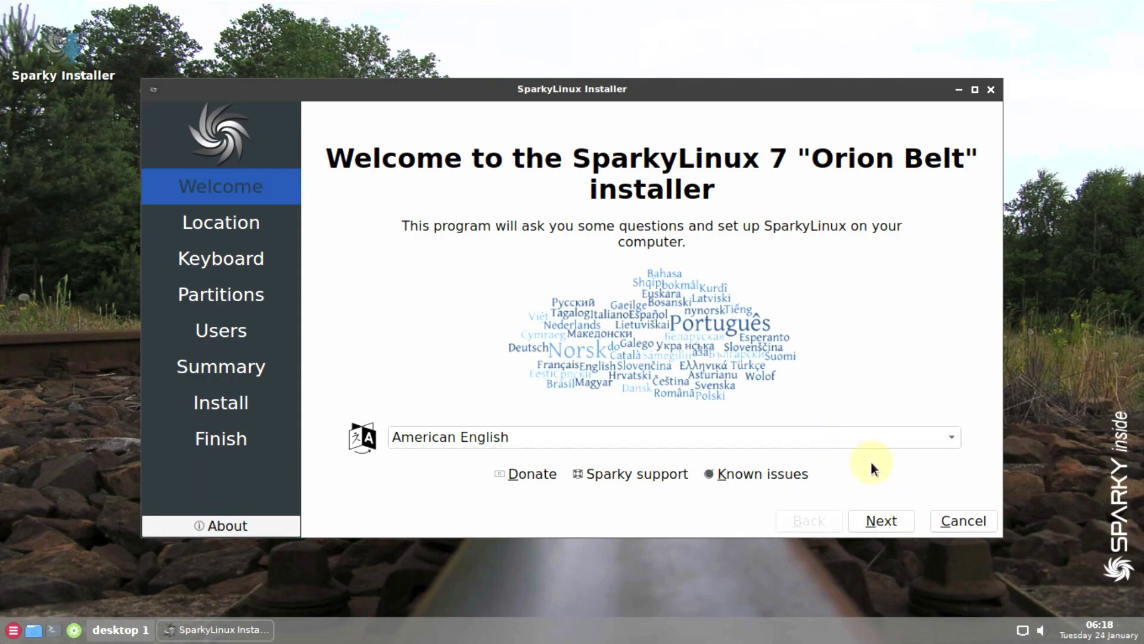
{"action": "left_click", "coordinate": [857, 438]}
{"action": "left_click", "coordinate": [317, 290]}
- Set the time zone to America/Los Angeles on the Location step
{"action": "left_click", "coordinate": [881, 520]}
{"action": "left_click", "coordinate": [400, 239]}
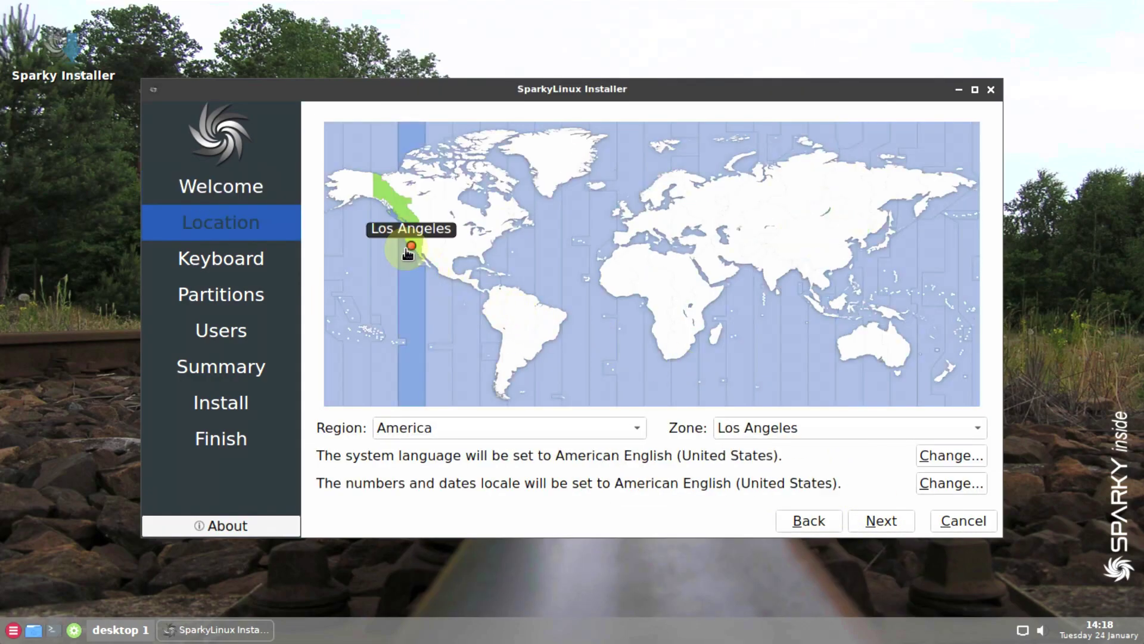
{"action": "left_click", "coordinate": [466, 432]}
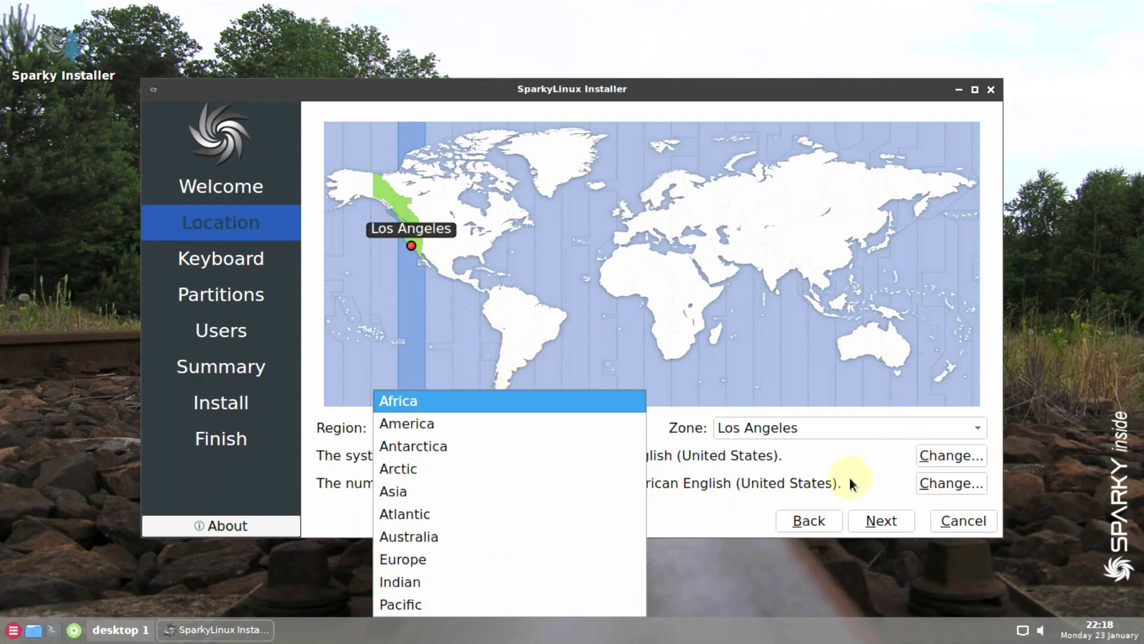
{"action": "left_click", "coordinate": [841, 428]}
{"action": "left_click", "coordinate": [842, 427]}
{"action": "scroll", "coordinate": [780, 202], "scroll_direction": "up", "scroll_amount": 3}
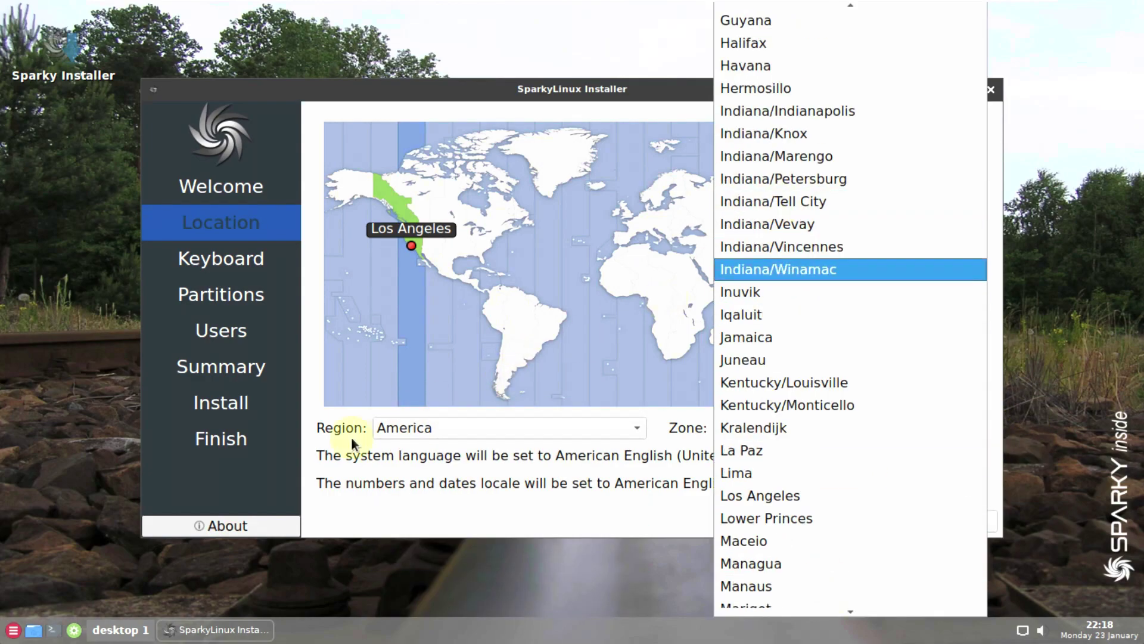
{"action": "left_click", "coordinate": [327, 451]}
- Review the language and numbers/dates locale settings, leaving them unchanged
{"action": "left_click", "coordinate": [932, 455]}
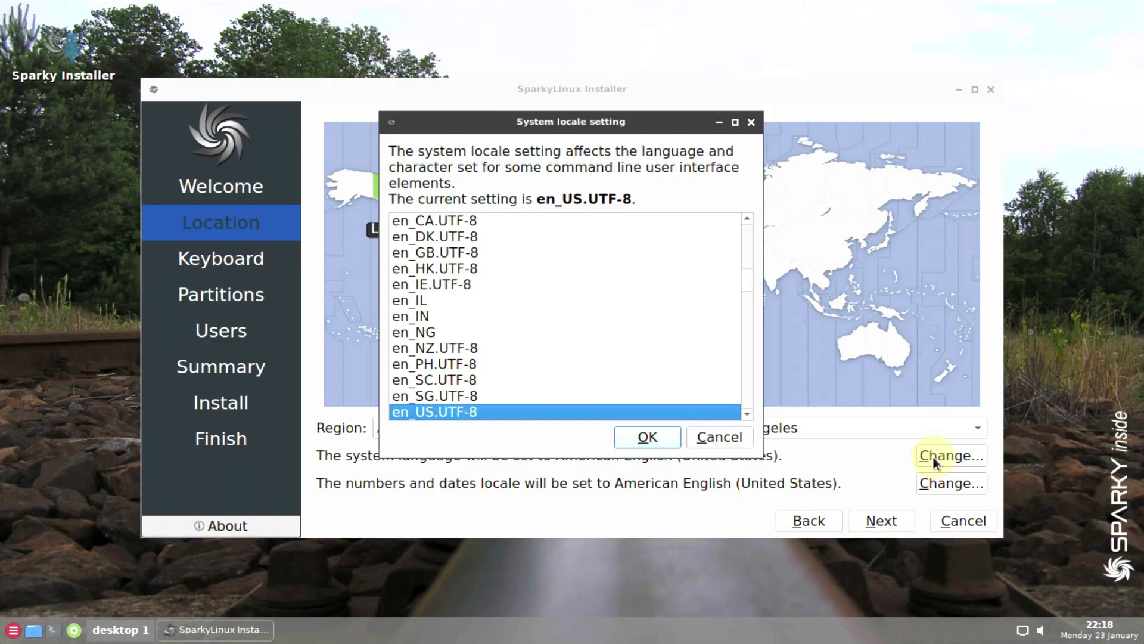
{"action": "scroll", "coordinate": [727, 247], "scroll_direction": "down", "scroll_amount": 5}
{"action": "left_click", "coordinate": [751, 122]}
{"action": "left_click", "coordinate": [963, 487]}
{"action": "scroll", "coordinate": [711, 360], "scroll_direction": "down", "scroll_amount": 6}
{"action": "left_click", "coordinate": [689, 444]}
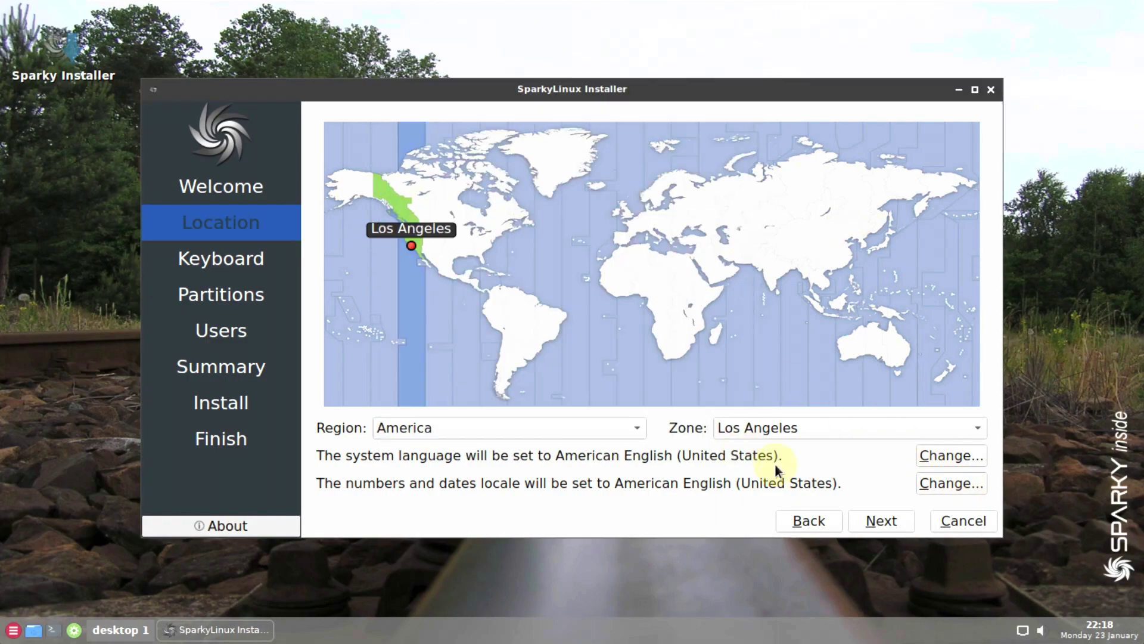
- Keep the Generic 105-key PC, English US keyboard and continue to Partitions
{"action": "left_click", "coordinate": [882, 520]}
{"action": "left_click", "coordinate": [588, 307]}
{"action": "scroll", "coordinate": [585, 498], "scroll_direction": "up", "scroll_amount": 18}
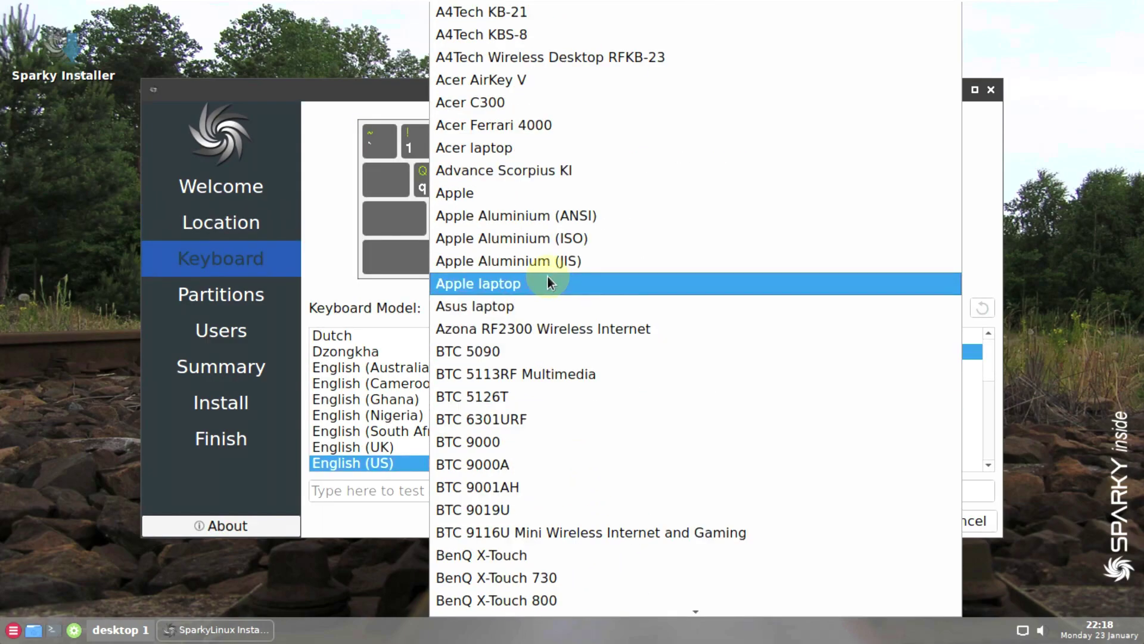
{"action": "left_click", "coordinate": [327, 257]}
{"action": "scroll", "coordinate": [686, 392], "scroll_direction": "down", "scroll_amount": 3}
{"action": "scroll", "coordinate": [790, 458], "scroll_direction": "up", "scroll_amount": 3}
{"action": "left_click", "coordinate": [887, 522]}
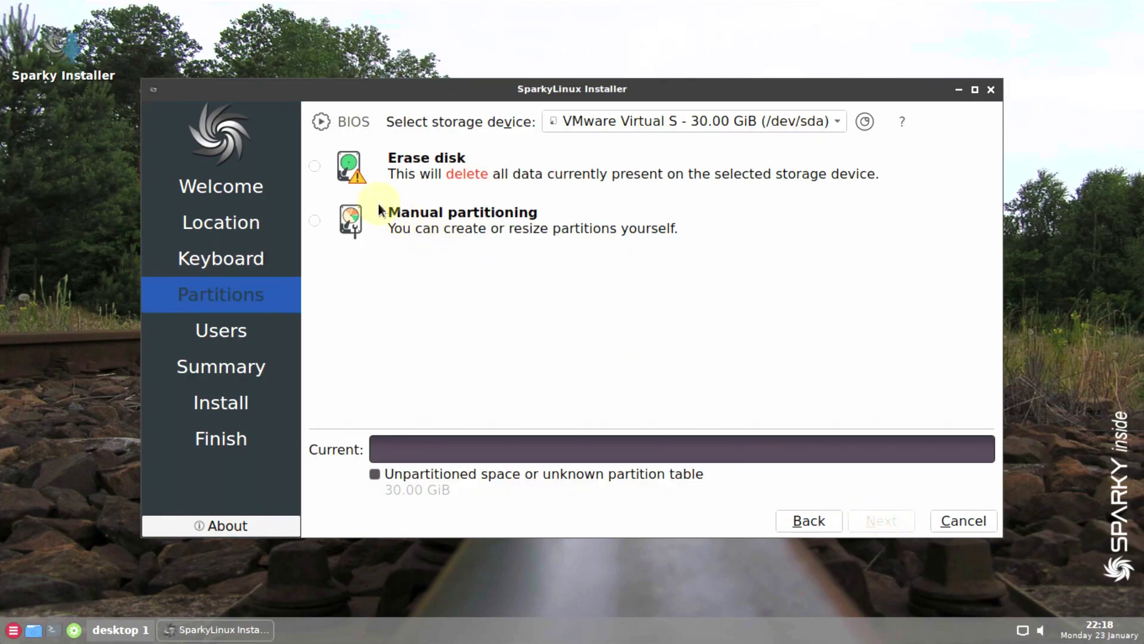
- Choose Erase disk on the same 30 GiB disk with No Swap
{"action": "left_click", "coordinate": [315, 165]}
{"action": "left_click", "coordinate": [525, 225]}
{"action": "left_click", "coordinate": [684, 236]}
{"action": "left_click", "coordinate": [703, 122]}
{"action": "left_click", "coordinate": [711, 120]}
{"action": "left_click", "coordinate": [315, 265]}
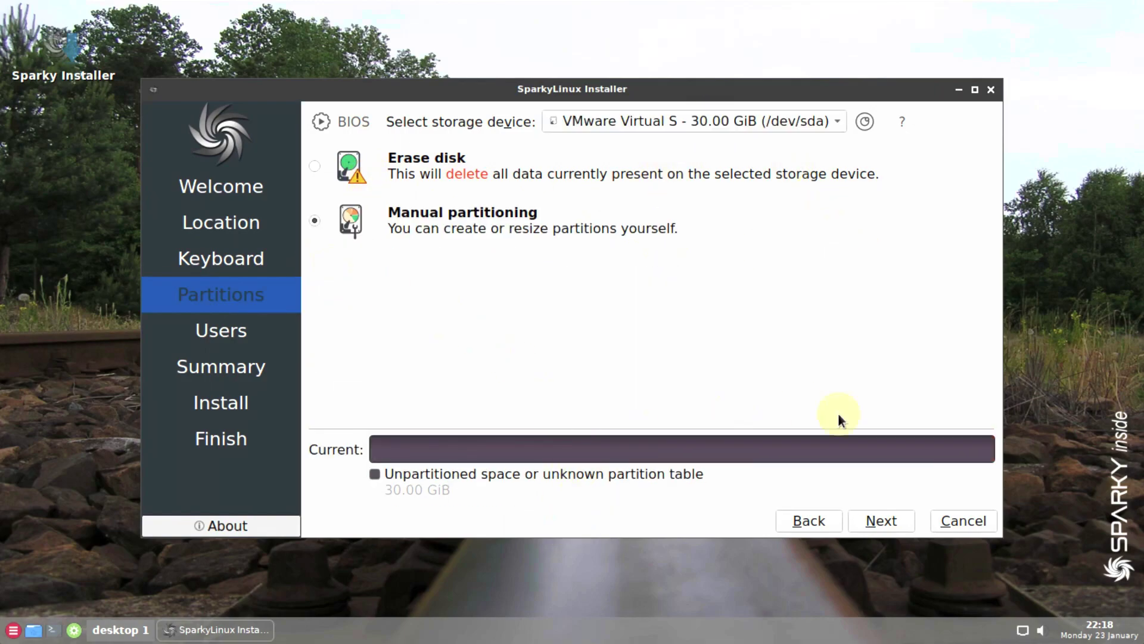
{"action": "left_click", "coordinate": [310, 168]}
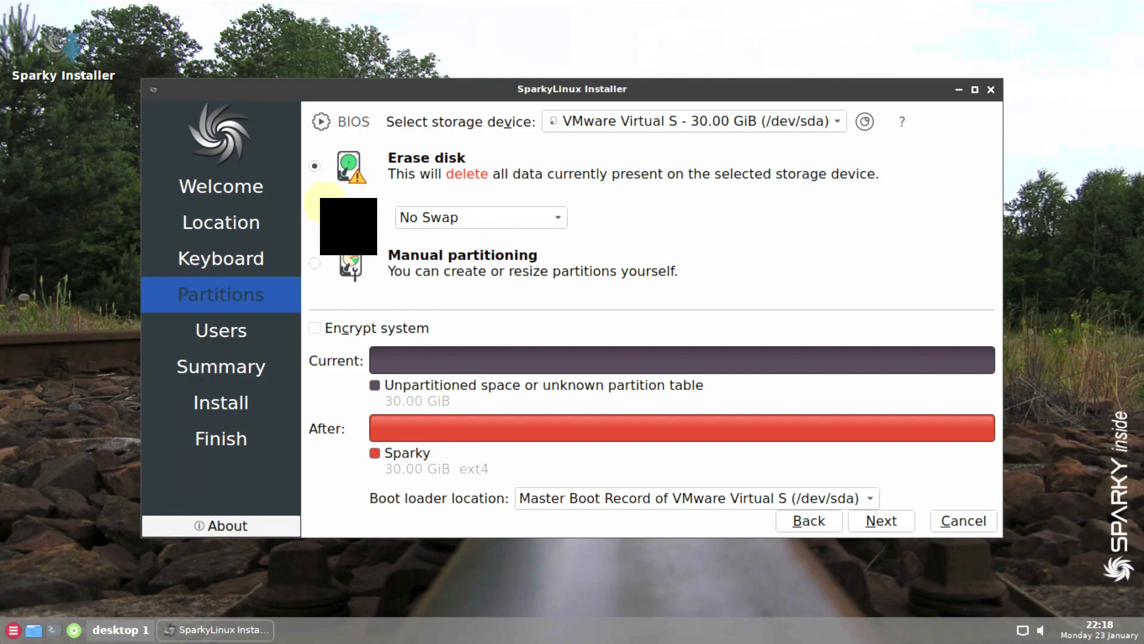
- Maximize the installer, keep the MBR boot loader and encryption off, then proceed to Users with auto-login off
{"action": "left_click", "coordinate": [976, 89]}
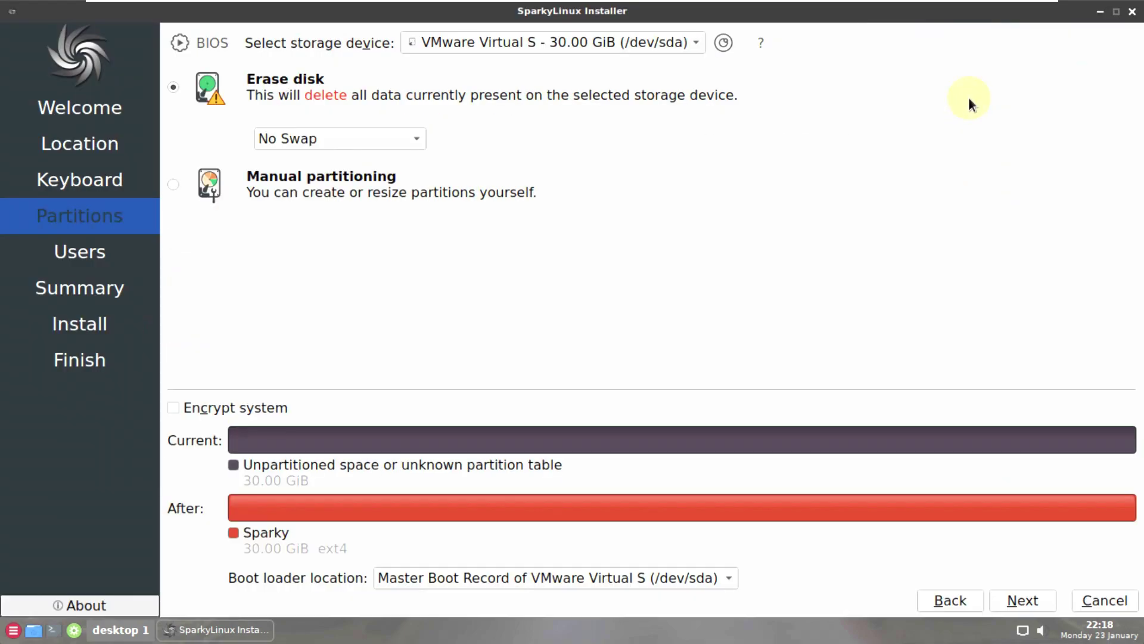
{"action": "left_click", "coordinate": [545, 577]}
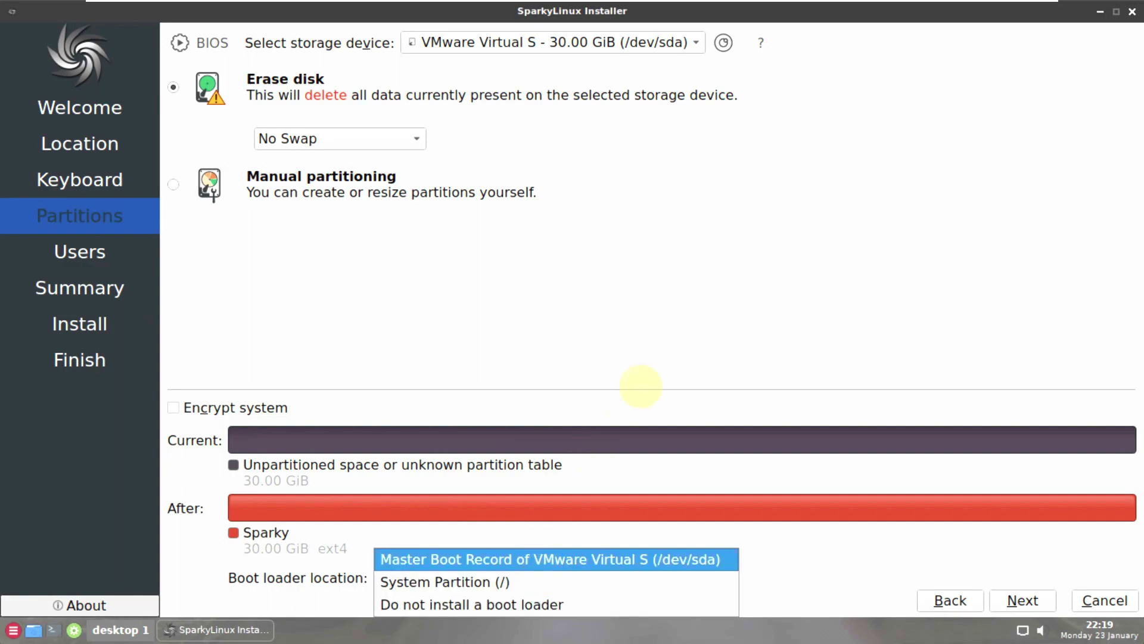
{"action": "left_click", "coordinate": [742, 302]}
{"action": "left_click", "coordinate": [245, 414]}
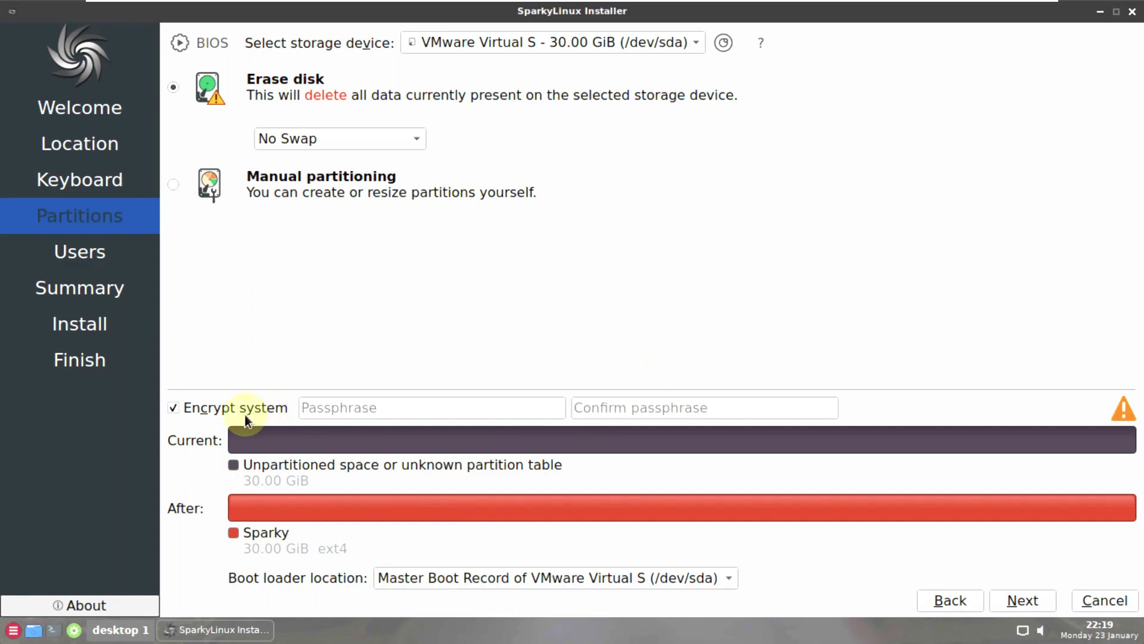
{"action": "left_click", "coordinate": [245, 411]}
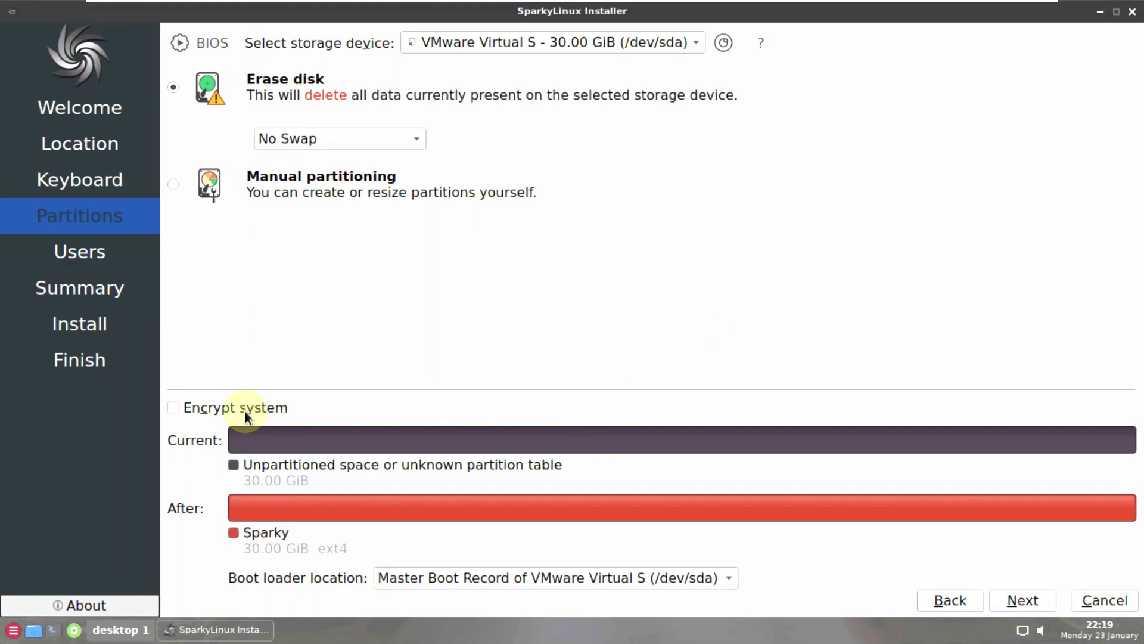
{"action": "left_click", "coordinate": [215, 409]}
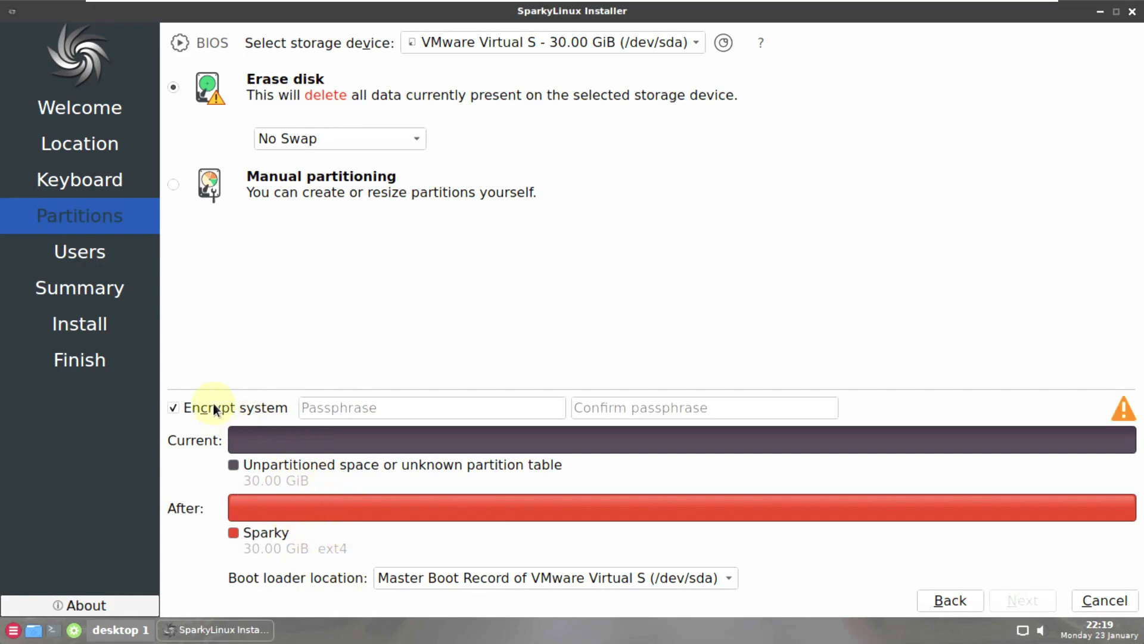
{"action": "left_click", "coordinate": [228, 413]}
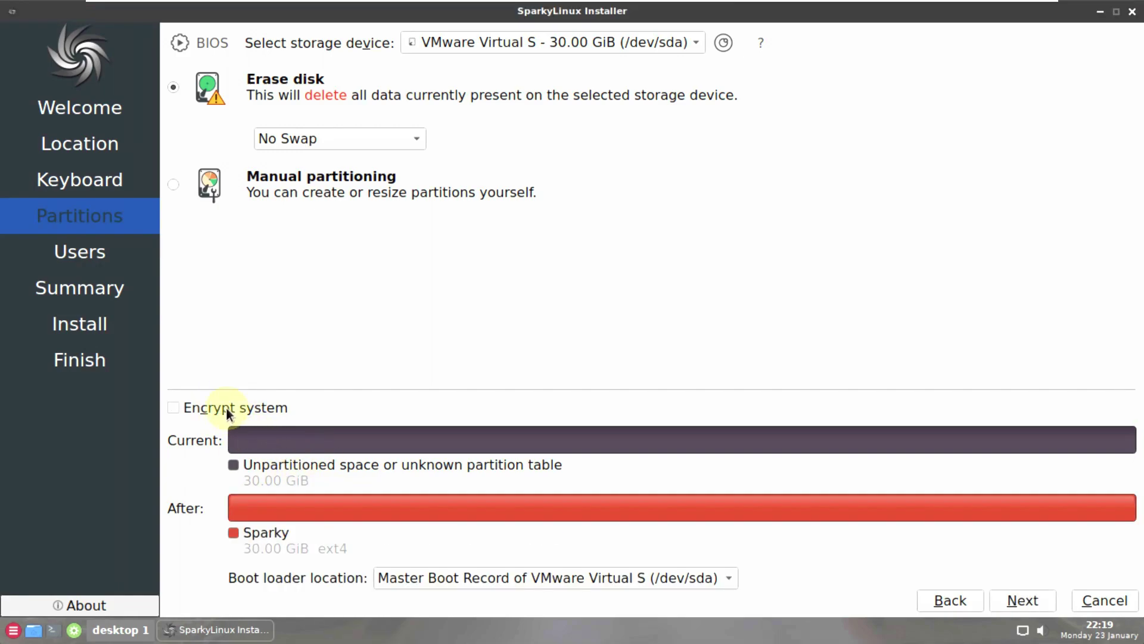
{"action": "left_click", "coordinate": [1018, 607]}
{"action": "left_click", "coordinate": [229, 259]}
- Re-enable auto-login, reuse the user password for administrator, and enter the user's full name
{"action": "left_click", "coordinate": [238, 290]}
{"action": "left_click", "coordinate": [240, 259]}
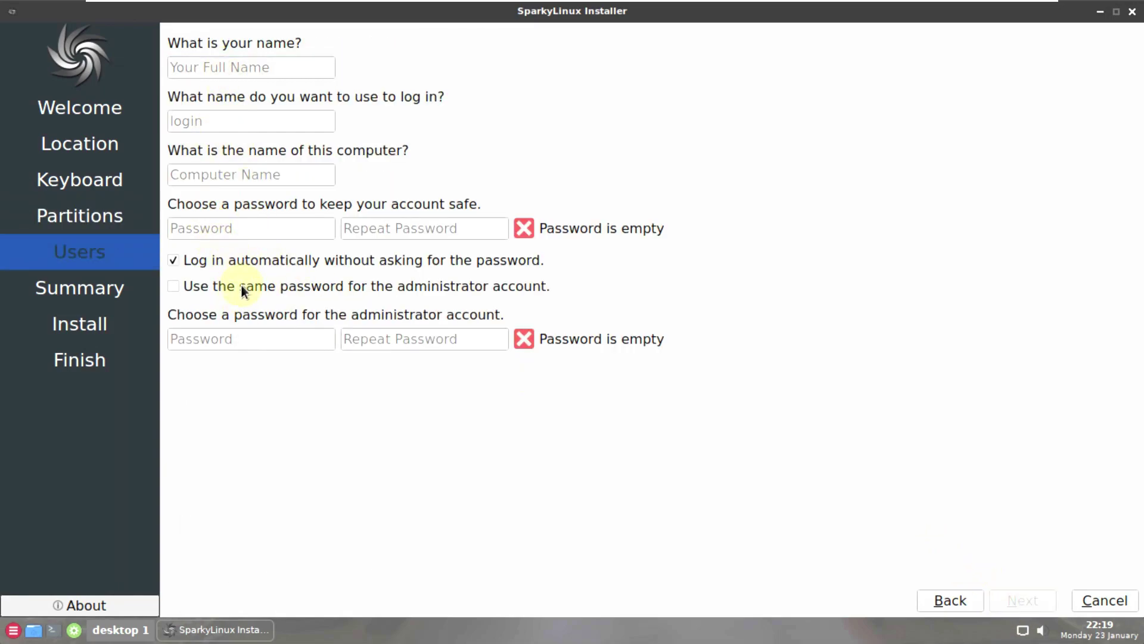
{"action": "left_click", "coordinate": [240, 289]}
{"action": "left_click", "coordinate": [217, 68]}
{"action": "type", "text": "rub"}
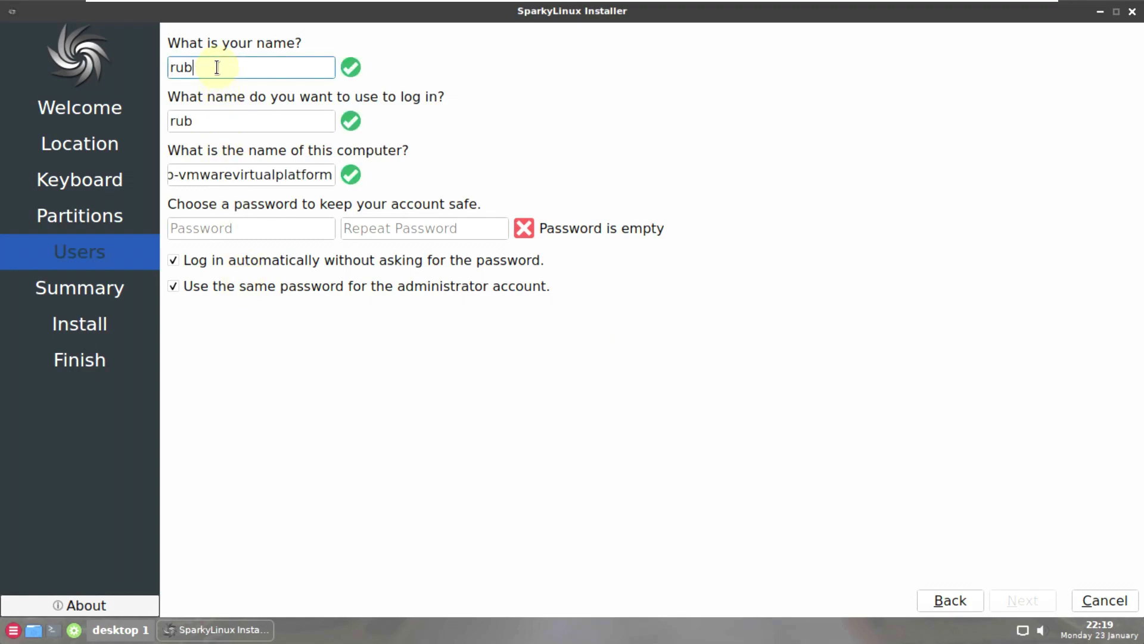
{"action": "key", "text": "BackSpace"}
{"action": "type", "text": "nboxing"}
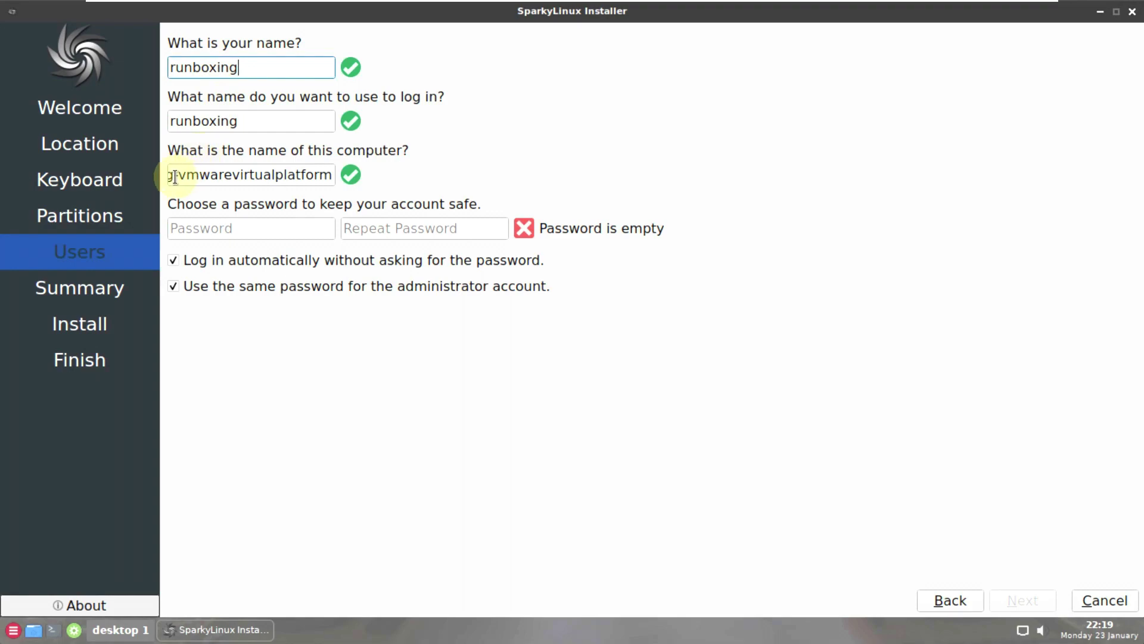
- Remove the vmwarevirtualplatform suffix from the computer name and enter the password twice
{"action": "left_click_drag", "start_coordinate": [173, 175], "coordinate": [392, 169]}
{"action": "key", "text": "BackSpace"}
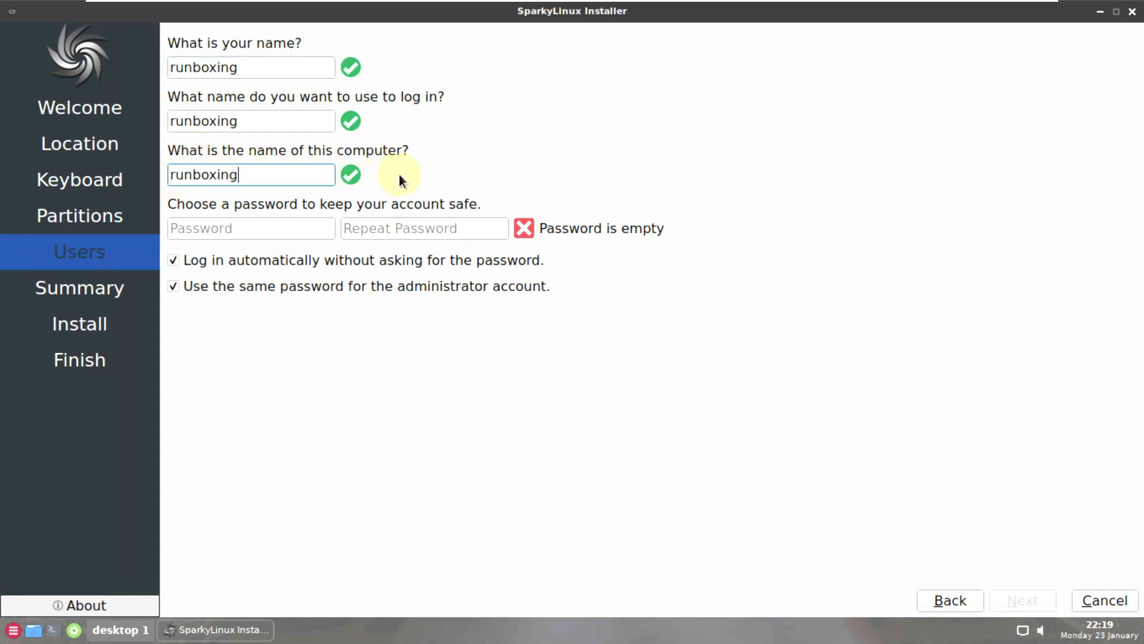
{"action": "left_click", "coordinate": [266, 235]}
{"action": "type", "text": "*****"}
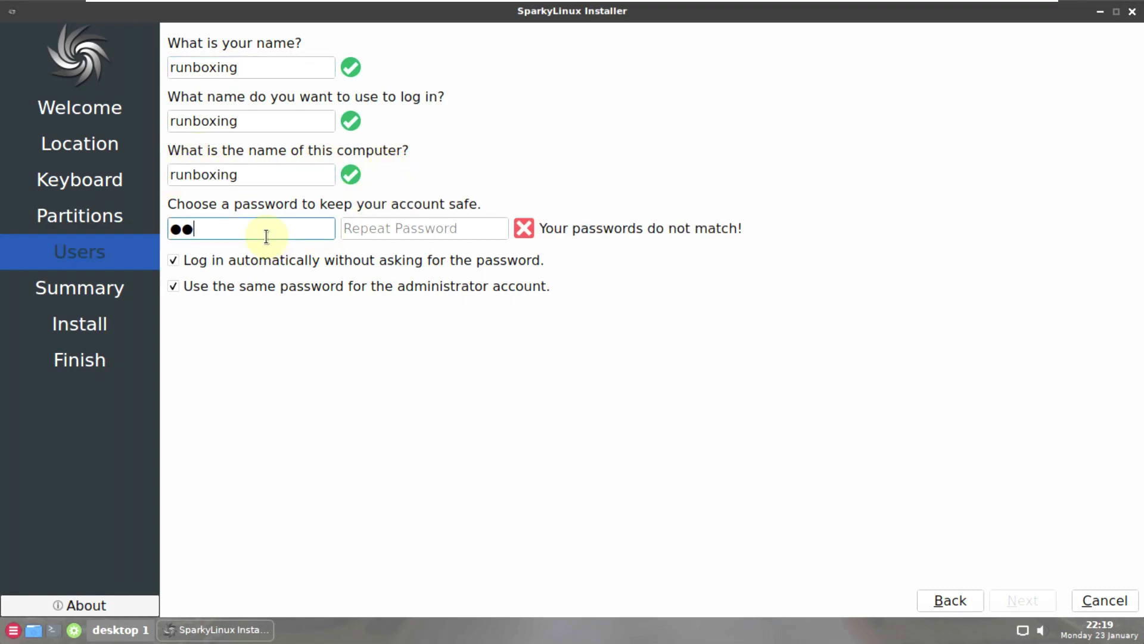
{"action": "left_click", "coordinate": [354, 229]}
{"action": "type", "text": "*****"}
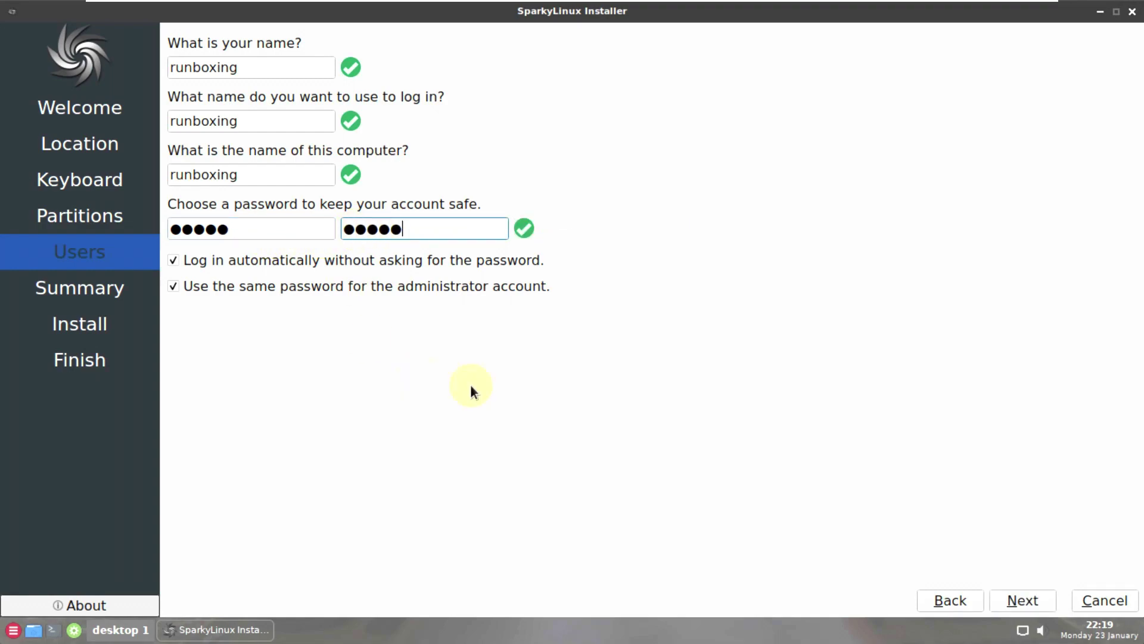
- Review the install summary, then cancel and close the installer
{"action": "left_click", "coordinate": [1012, 598]}
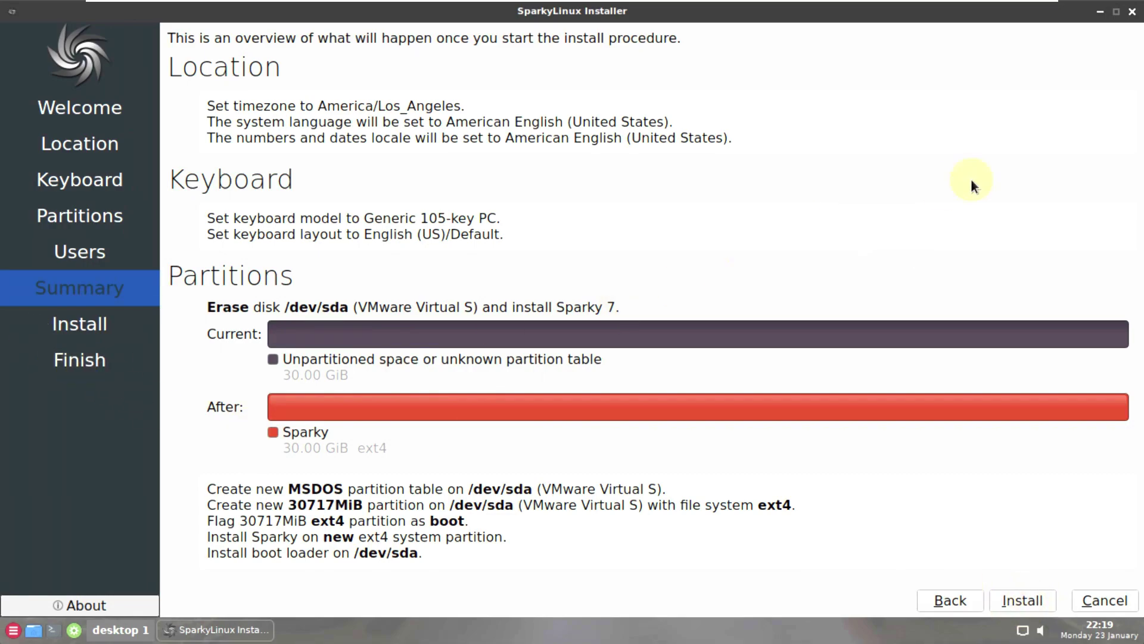
{"action": "left_click", "coordinate": [1132, 11]}
{"action": "left_click", "coordinate": [668, 317]}
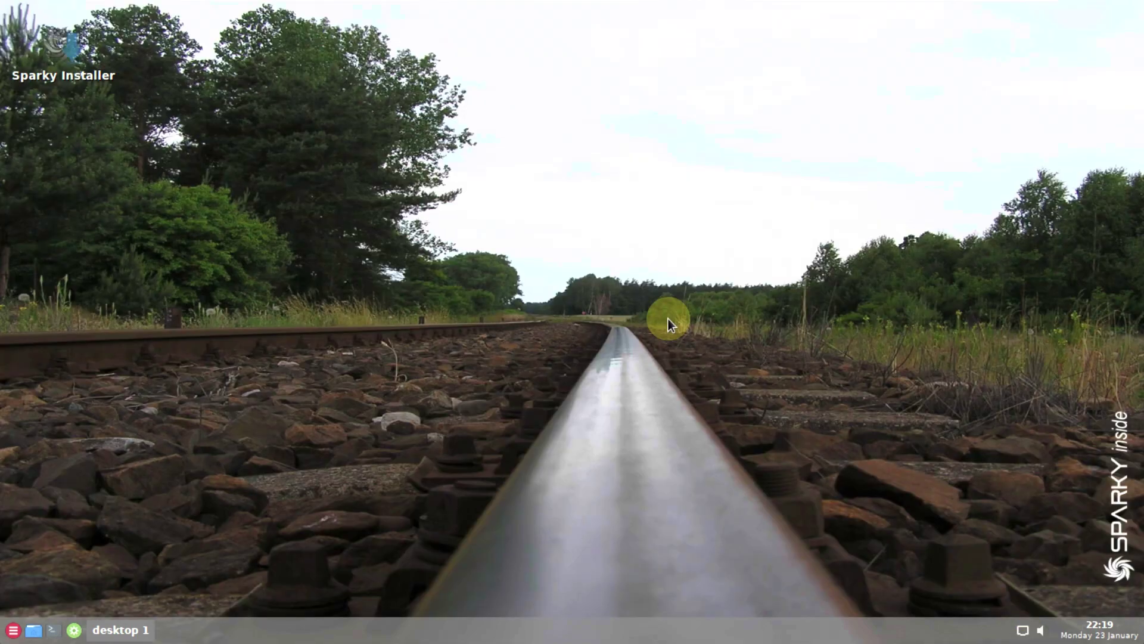
{"action": "right_click", "coordinate": [516, 178]}
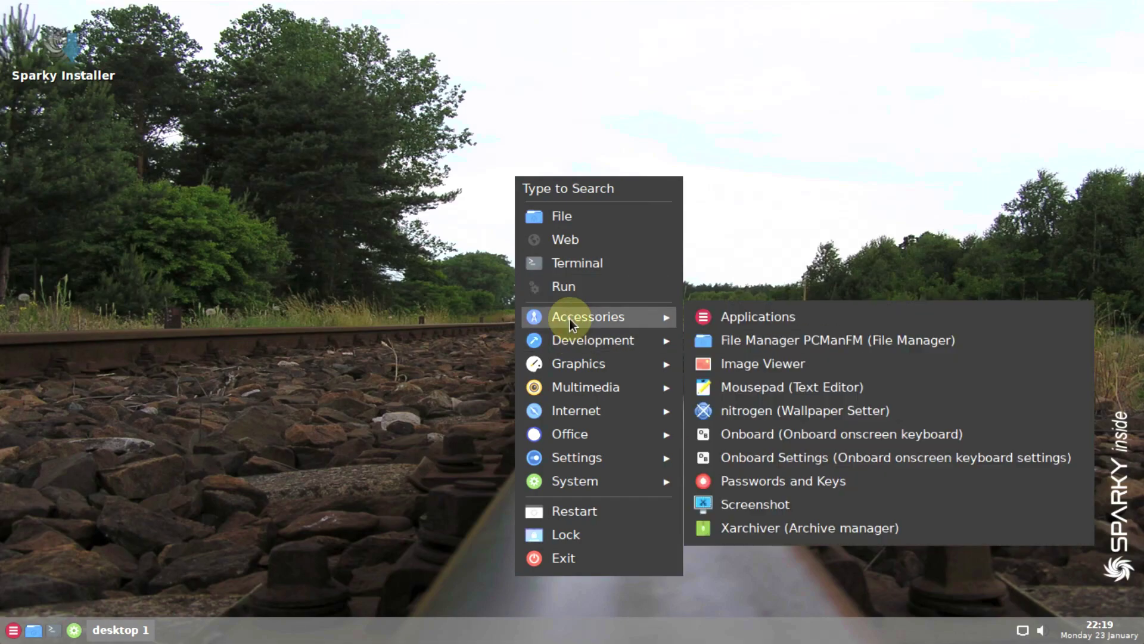
{"action": "left_click", "coordinate": [297, 173]}
{"action": "right_click", "coordinate": [298, 172]}
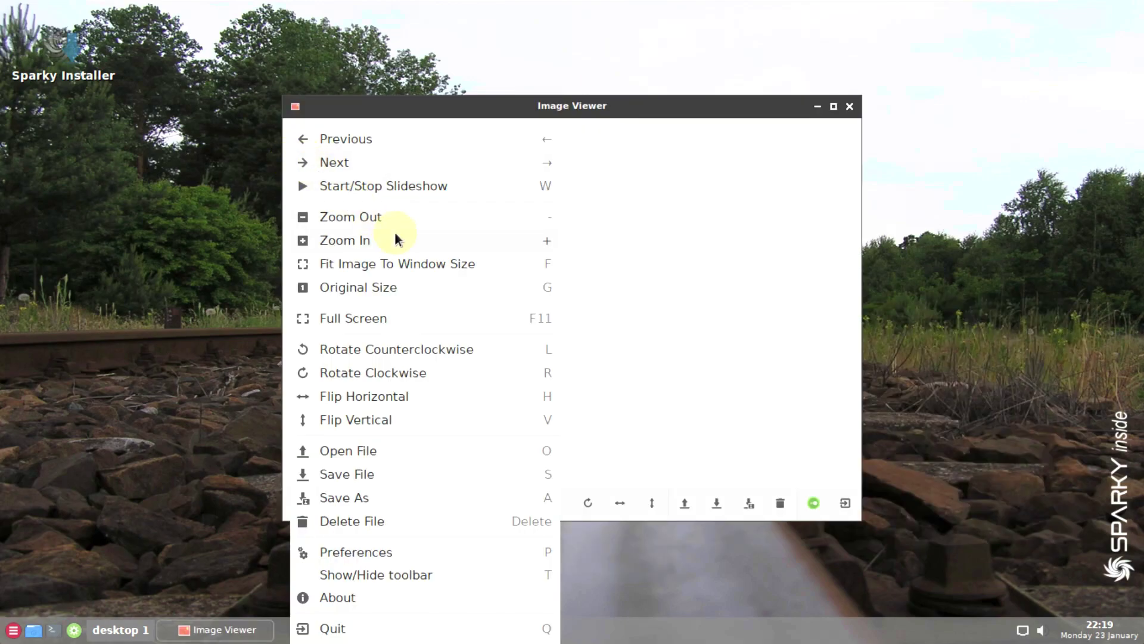
{"action": "left_click", "coordinate": [639, 128]}
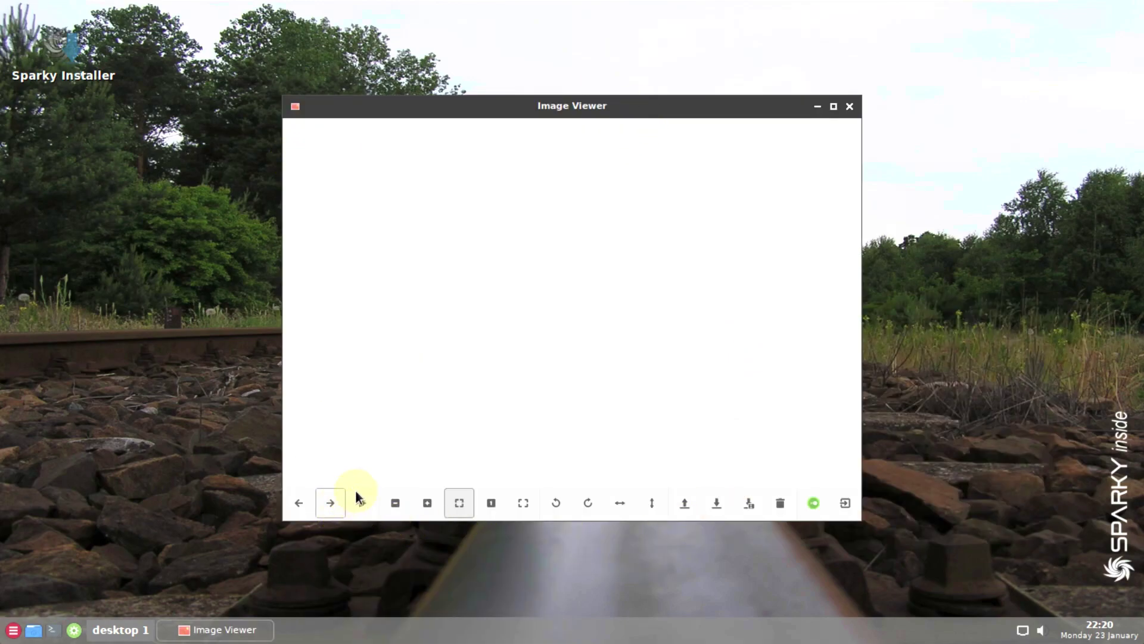
{"action": "left_click", "coordinate": [812, 511]}
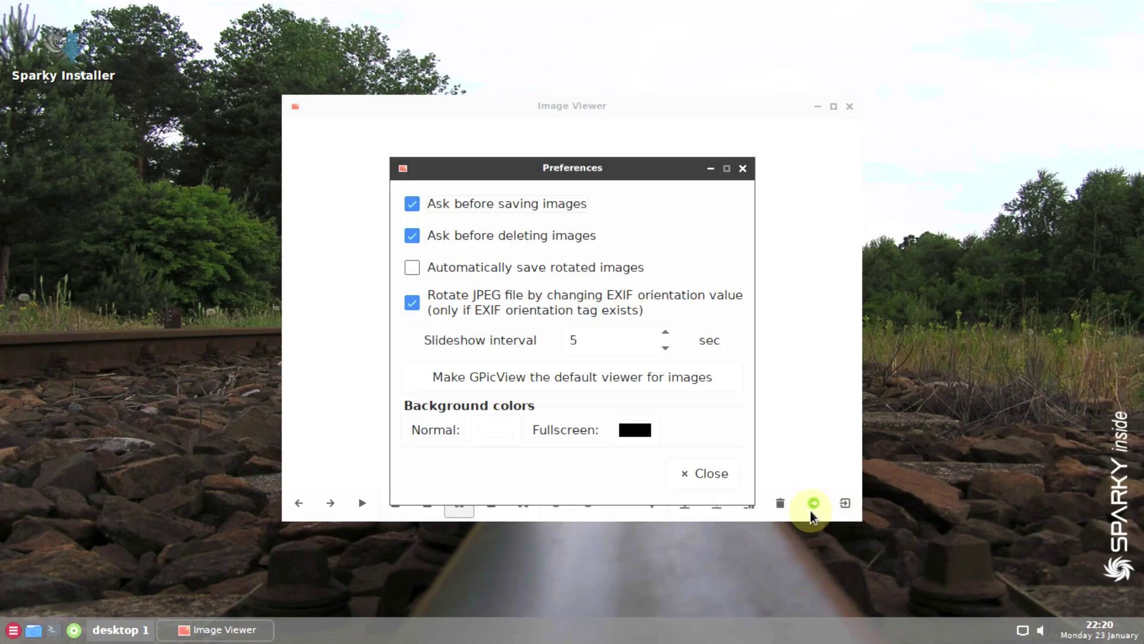
{"action": "left_click", "coordinate": [716, 473]}
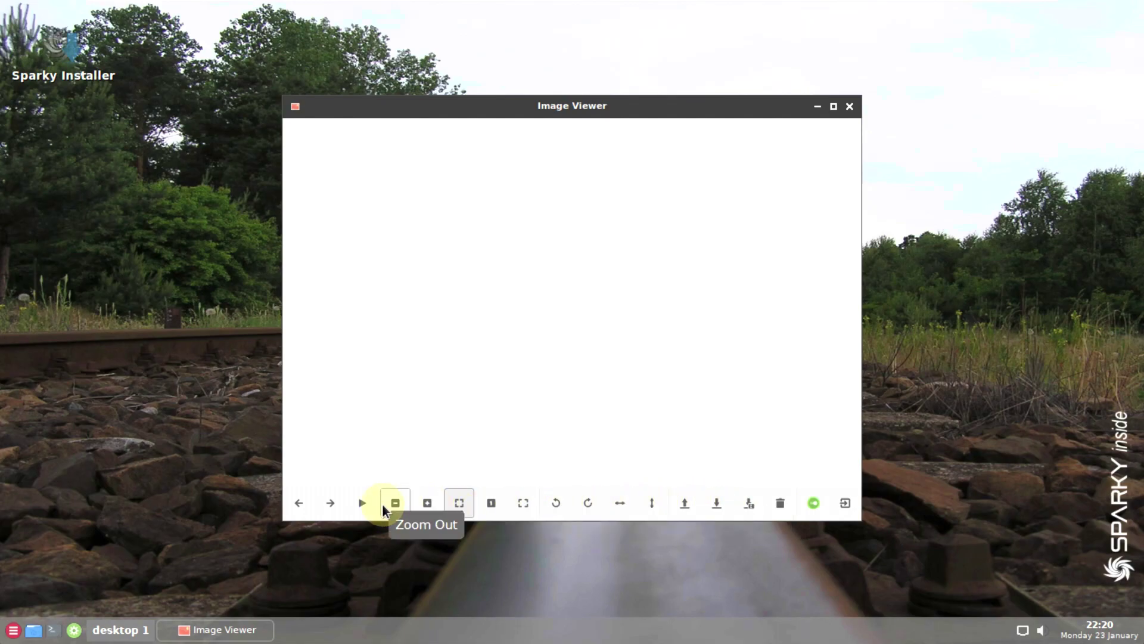
{"action": "left_click", "coordinate": [293, 109]}
- Close the image viewer, launch Mousepad from the desktop menu, and check its About info
{"action": "left_click", "coordinate": [359, 268]}
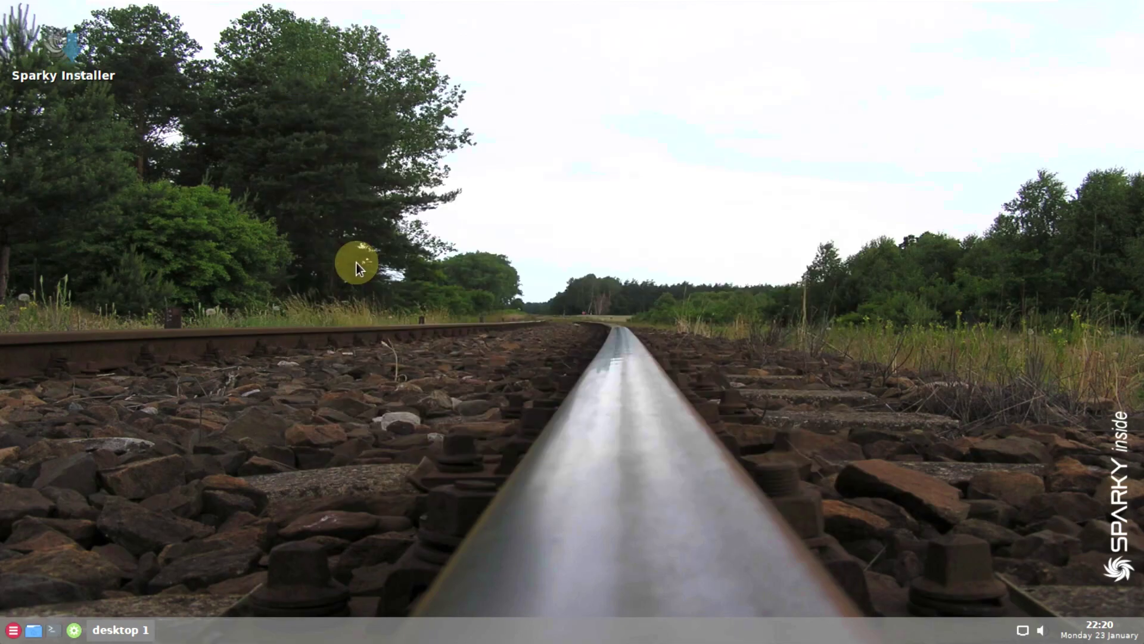
{"action": "right_click", "coordinate": [370, 88]}
{"action": "mouse_move", "coordinate": [441, 241]}
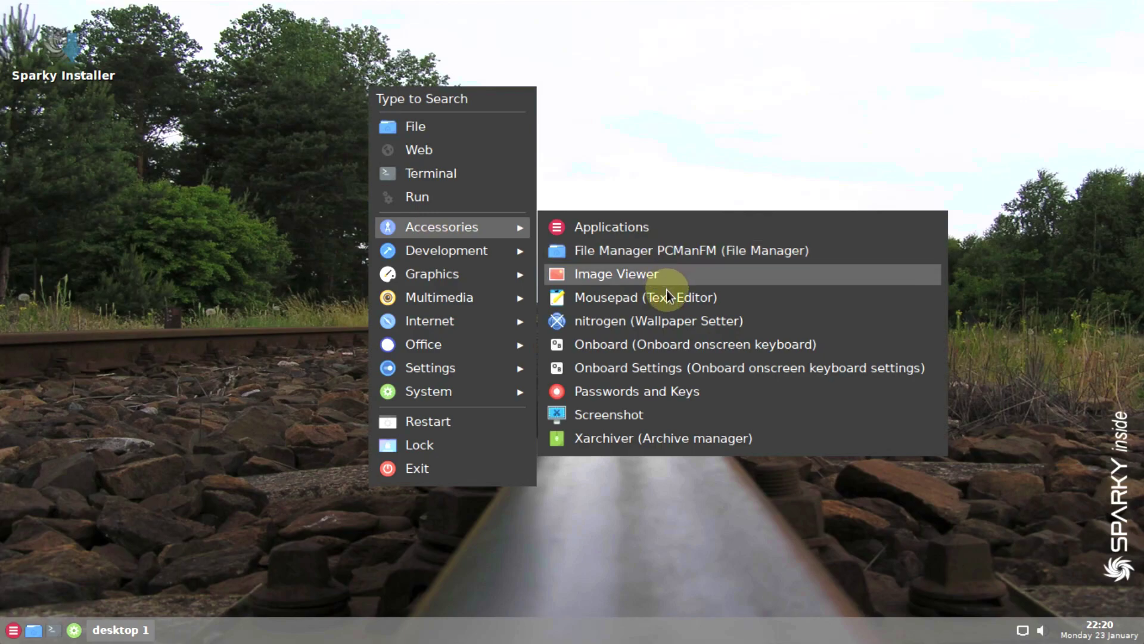
{"action": "left_click", "coordinate": [667, 298]}
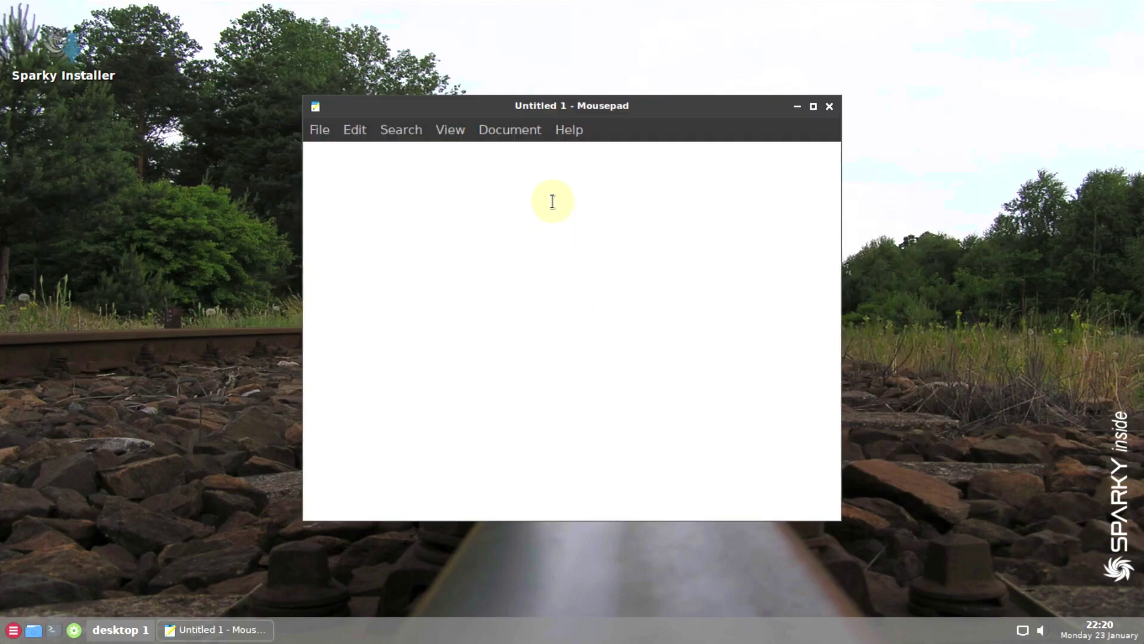
{"action": "left_click", "coordinate": [569, 132]}
{"action": "left_click", "coordinate": [590, 177]}
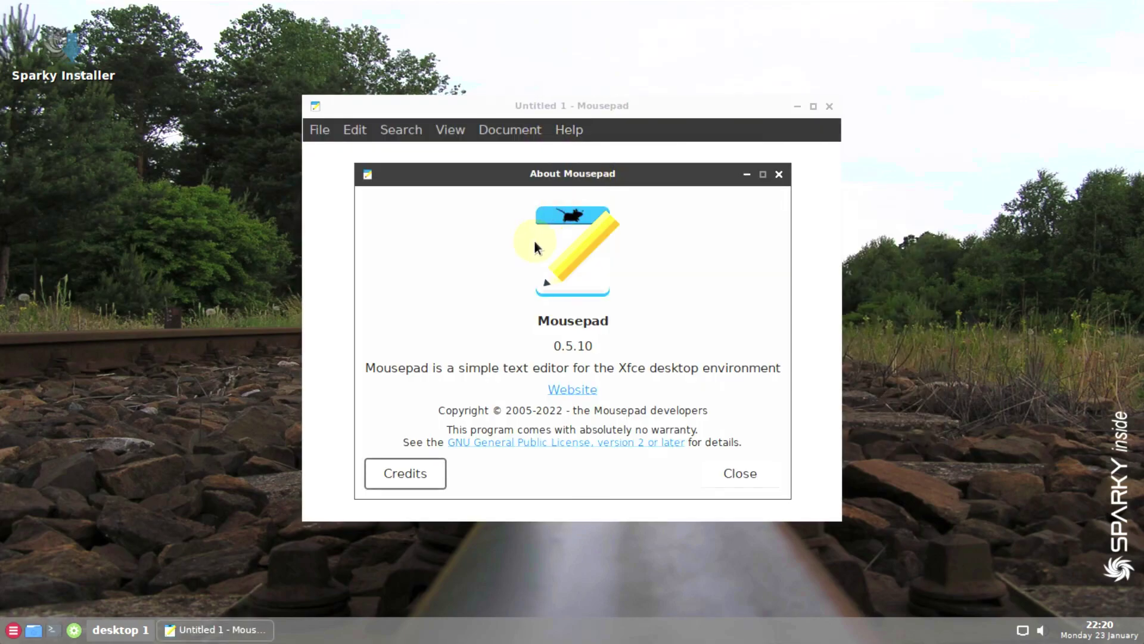
{"action": "left_click", "coordinate": [739, 475]}
- Type Youtube.com/9to5linux and increase its indent
{"action": "type", "text": "Youtu"}
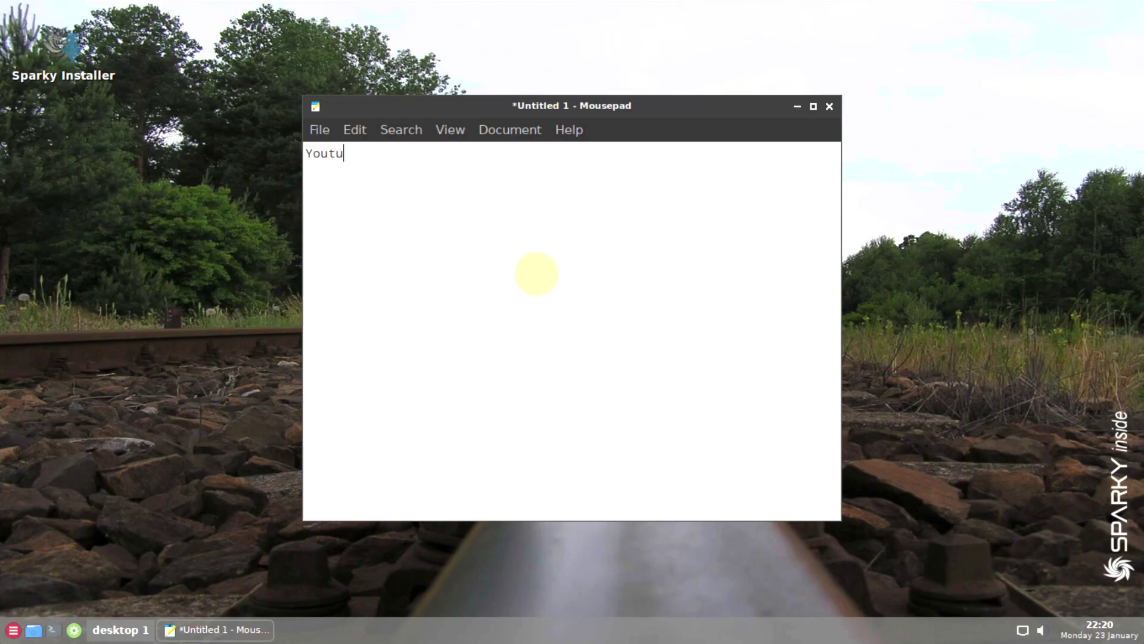
{"action": "type", "text": "be.com/9to5linux"}
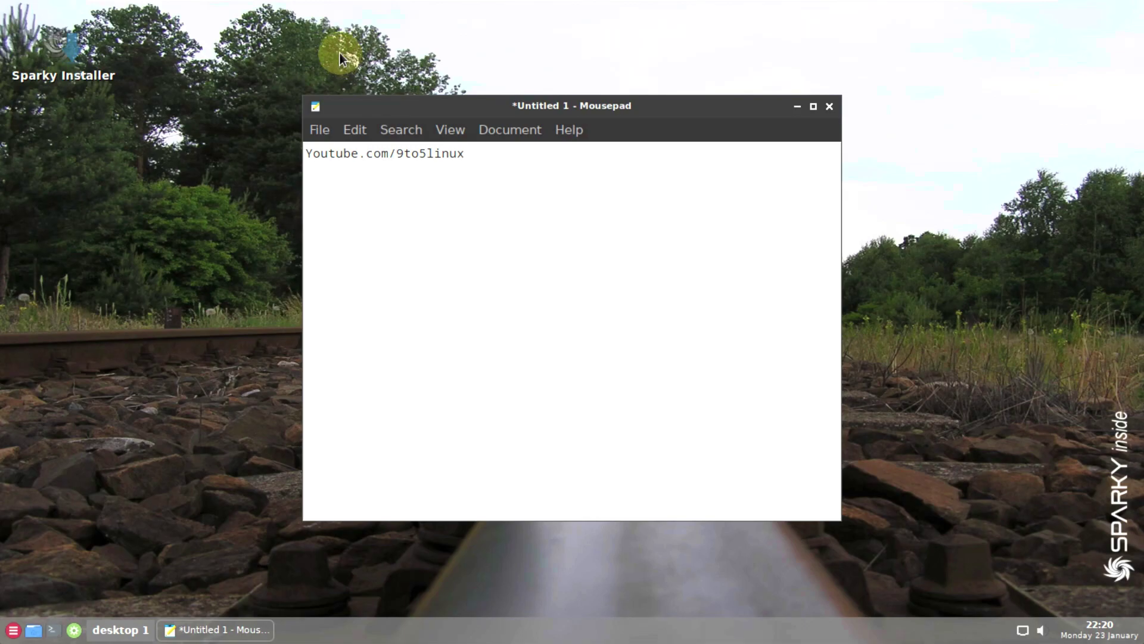
{"action": "left_click", "coordinate": [327, 130]}
{"action": "mouse_move", "coordinate": [361, 126]}
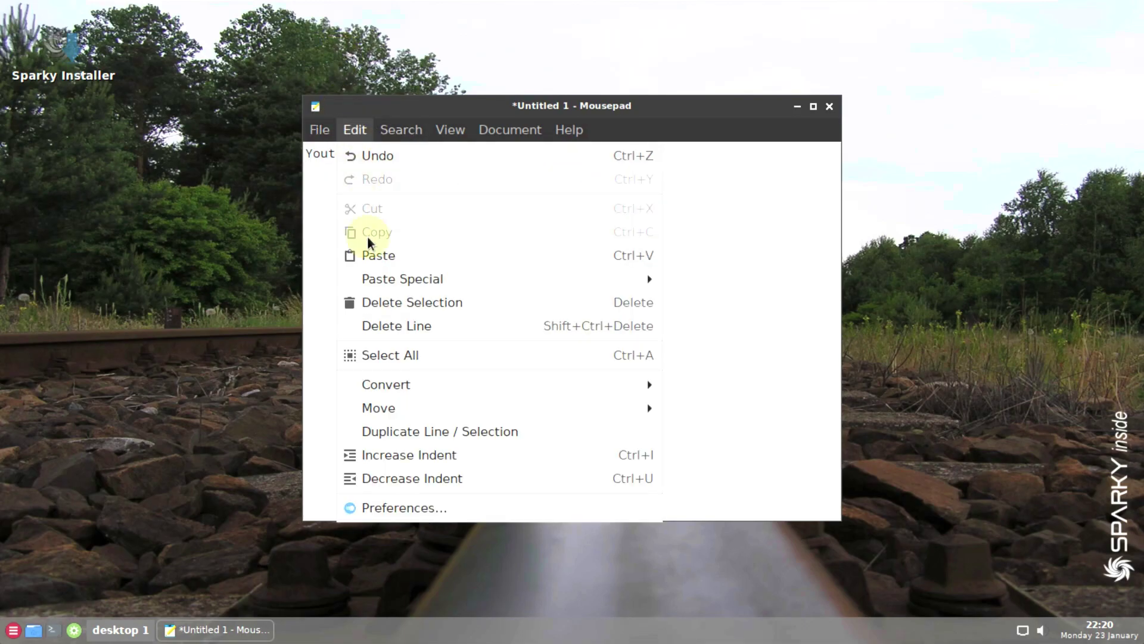
{"action": "left_click", "coordinate": [400, 456]}
- Recheck Mousepad's version 0.5.10, then quit without saving the note
{"action": "left_click", "coordinate": [391, 130]}
{"action": "mouse_move", "coordinate": [435, 131]}
{"action": "mouse_move", "coordinate": [551, 138]}
{"action": "left_click", "coordinate": [589, 179]}
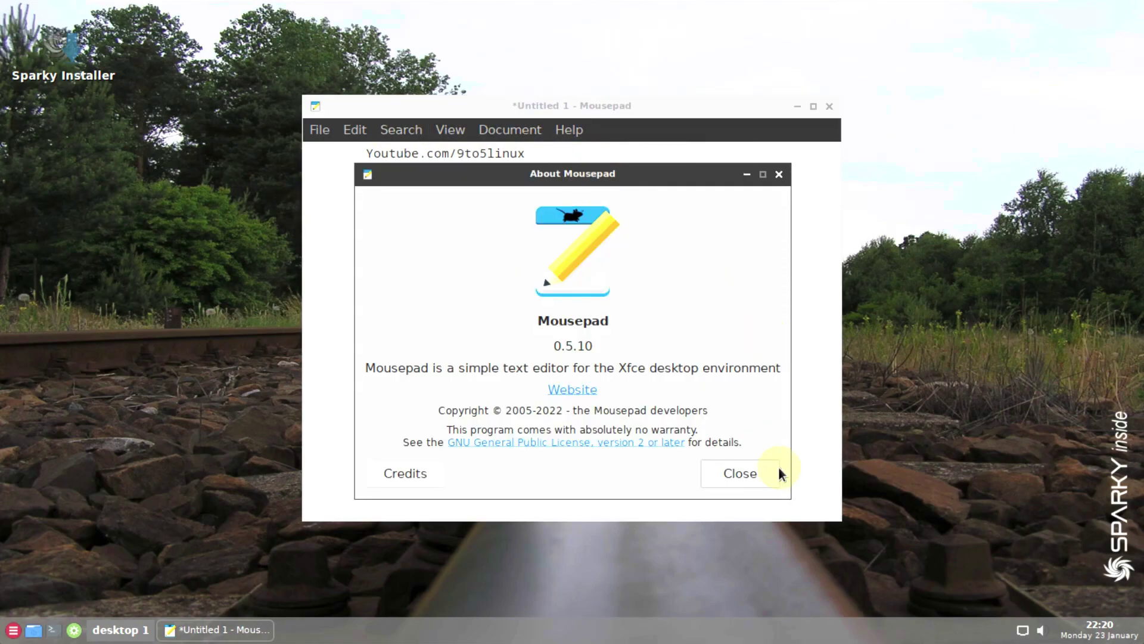
{"action": "left_click", "coordinate": [740, 473]}
{"action": "left_click", "coordinate": [829, 106]}
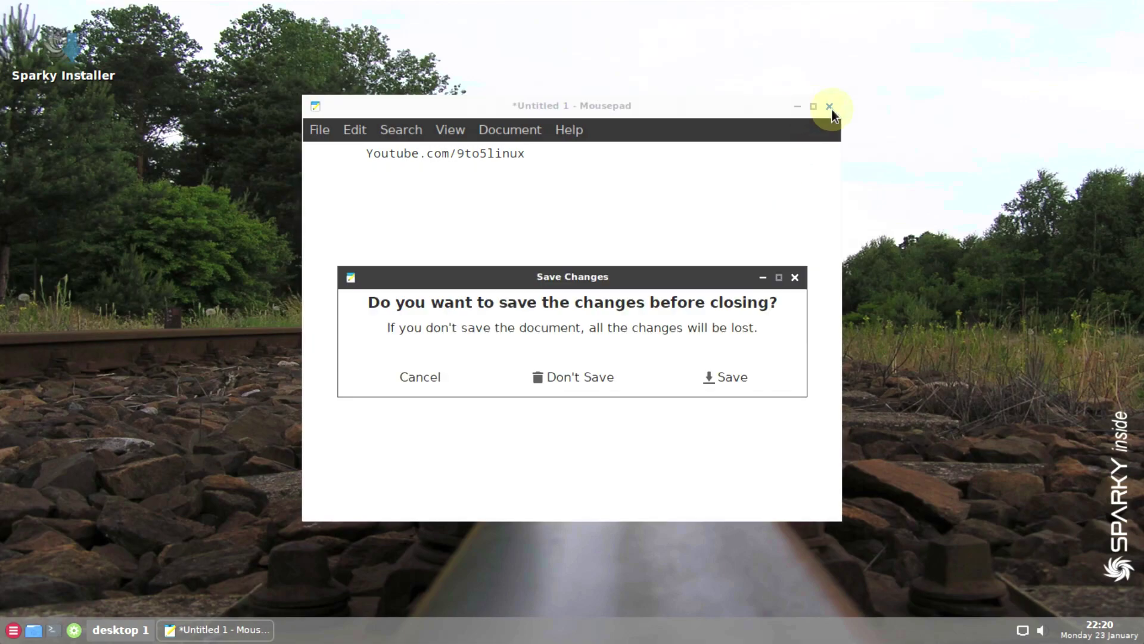
{"action": "left_click", "coordinate": [572, 382]}
{"action": "right_click", "coordinate": [417, 180]}
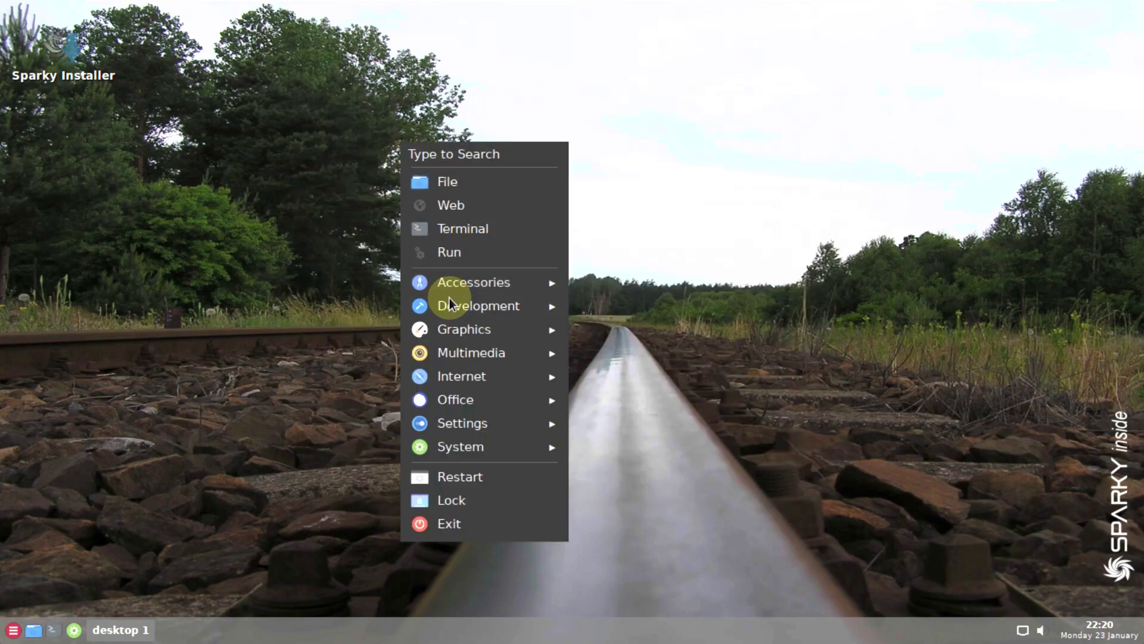
{"action": "mouse_move", "coordinate": [453, 292]}
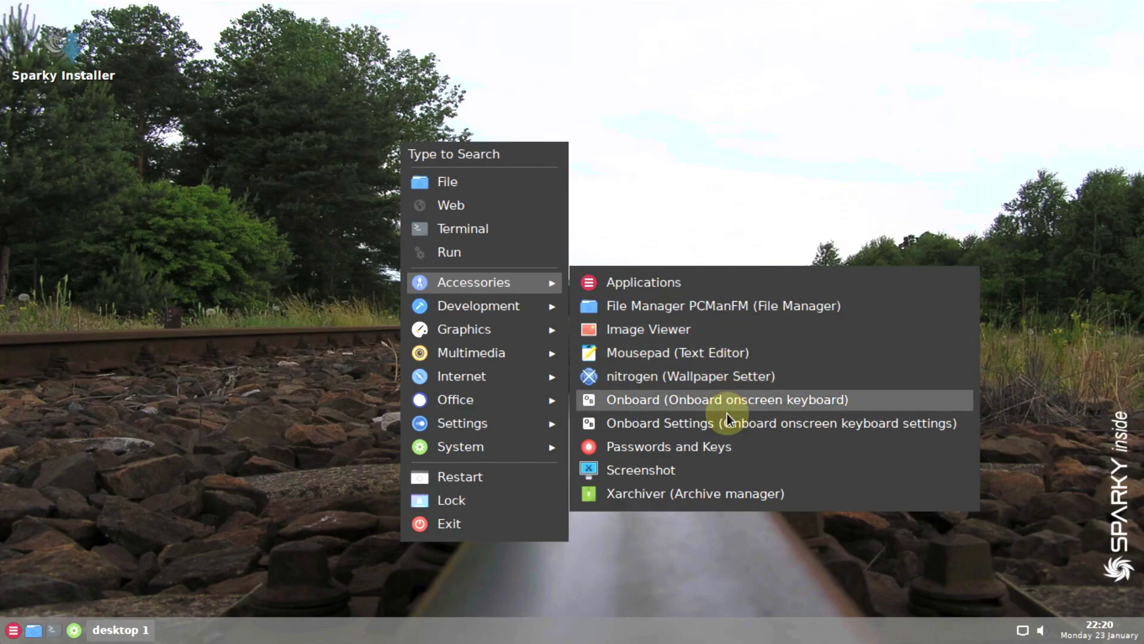
{"action": "left_click", "coordinate": [695, 471]}
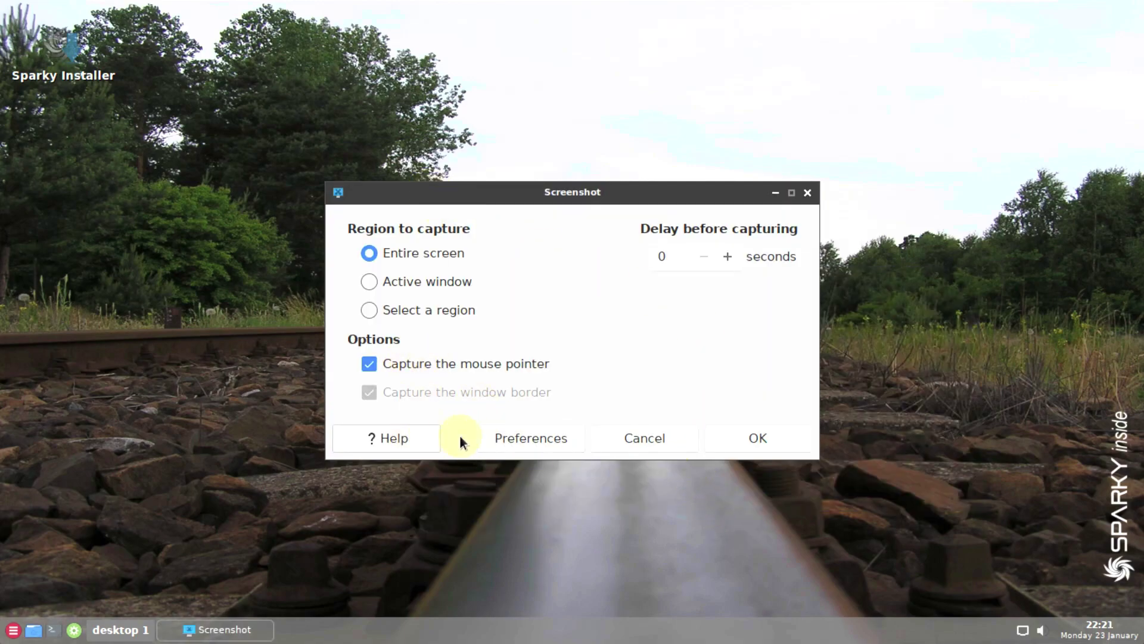
{"action": "left_click", "coordinate": [499, 442]}
{"action": "left_click", "coordinate": [674, 555]}
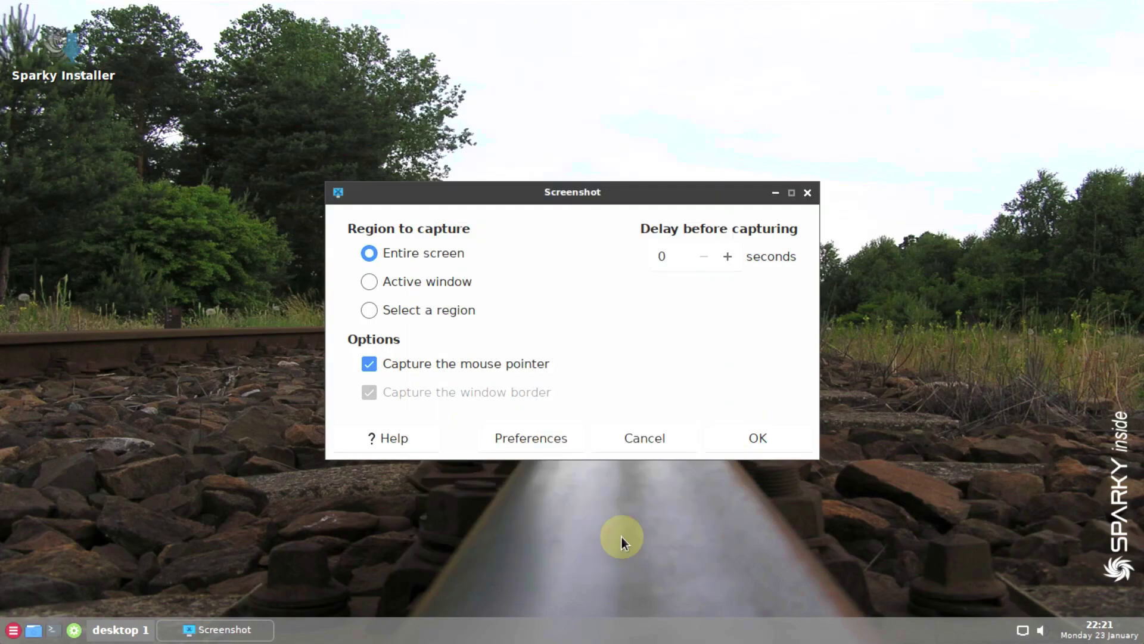
{"action": "left_click", "coordinate": [682, 439]}
{"action": "right_click", "coordinate": [449, 185]}
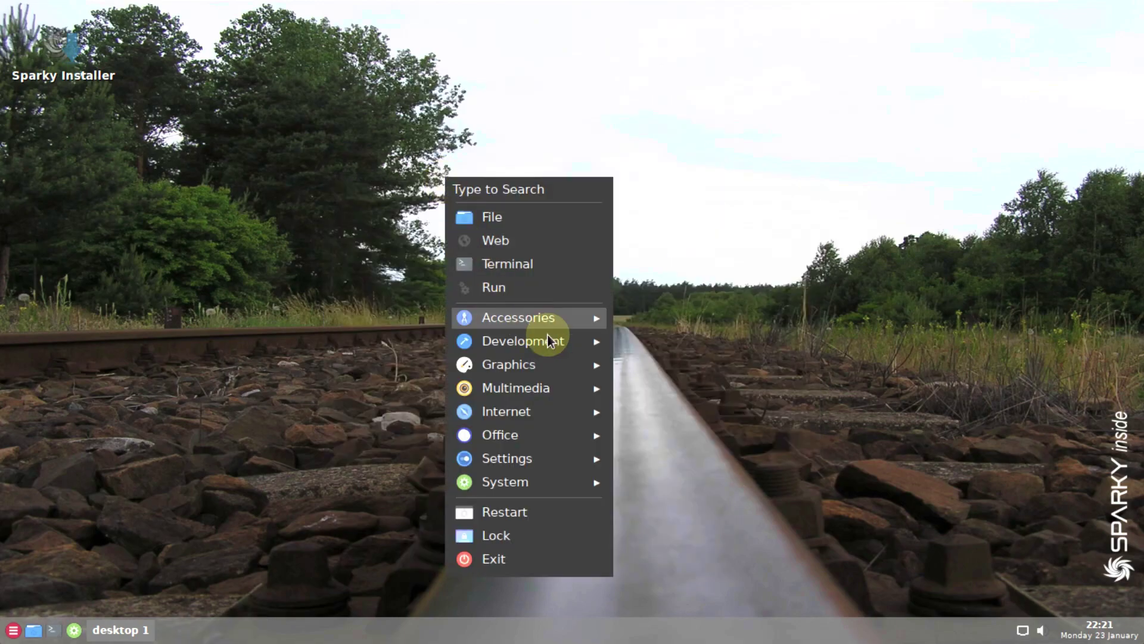
{"action": "mouse_move", "coordinate": [550, 329]}
{"action": "left_click", "coordinate": [706, 504]}
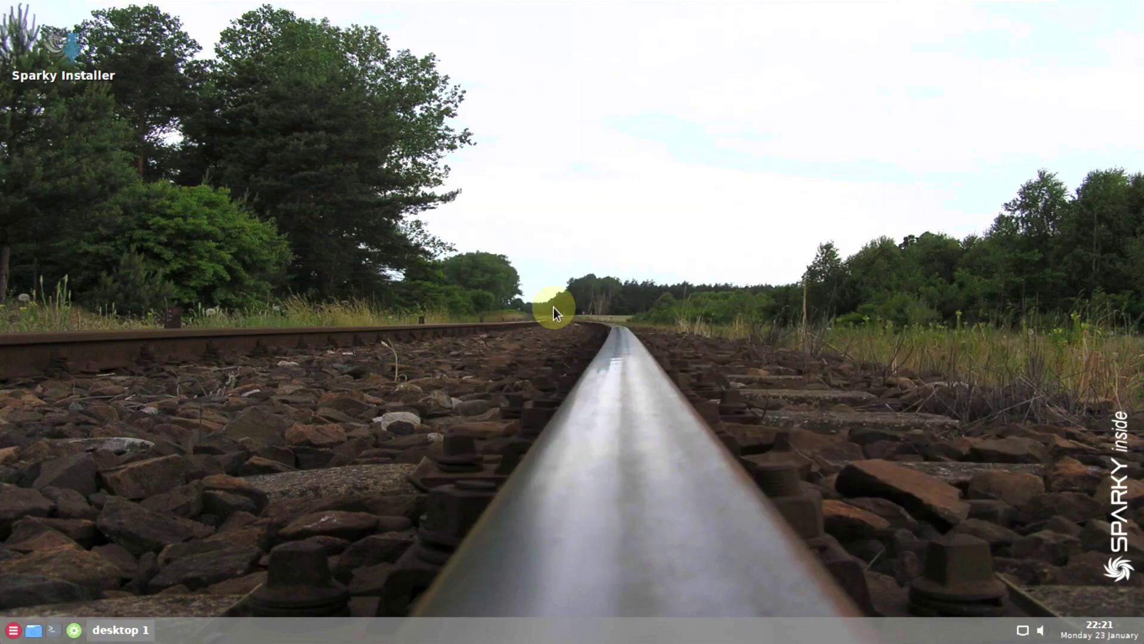
{"action": "left_click", "coordinate": [452, 176]}
{"action": "left_click", "coordinate": [477, 225]}
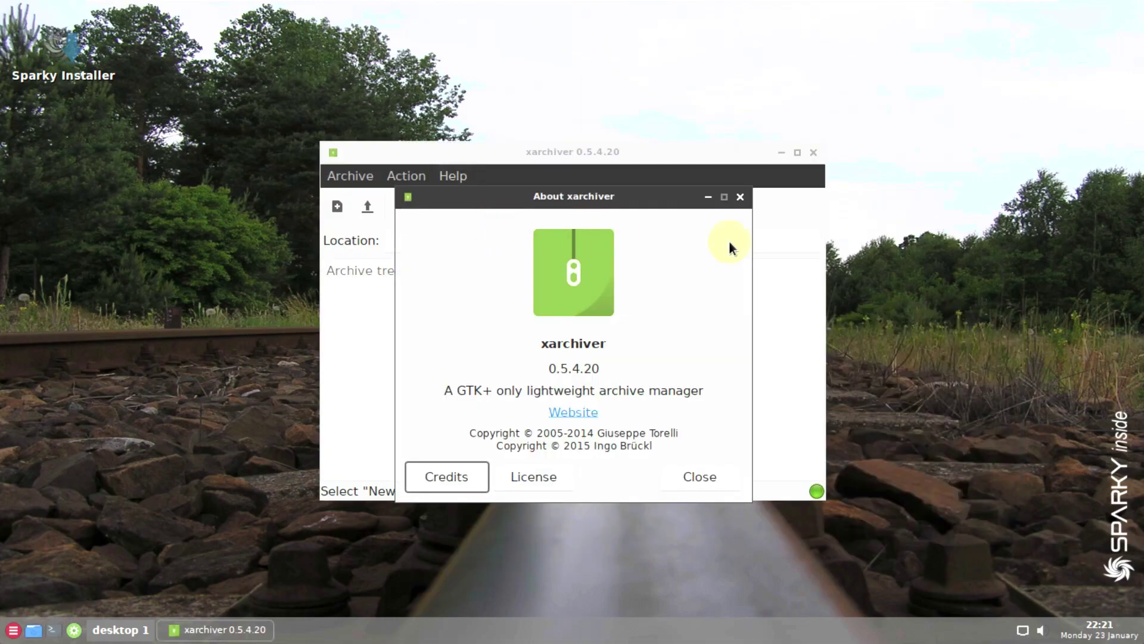
{"action": "left_click", "coordinate": [741, 197]}
{"action": "key", "text": "alt+F4"}
{"action": "right_click", "coordinate": [448, 131]}
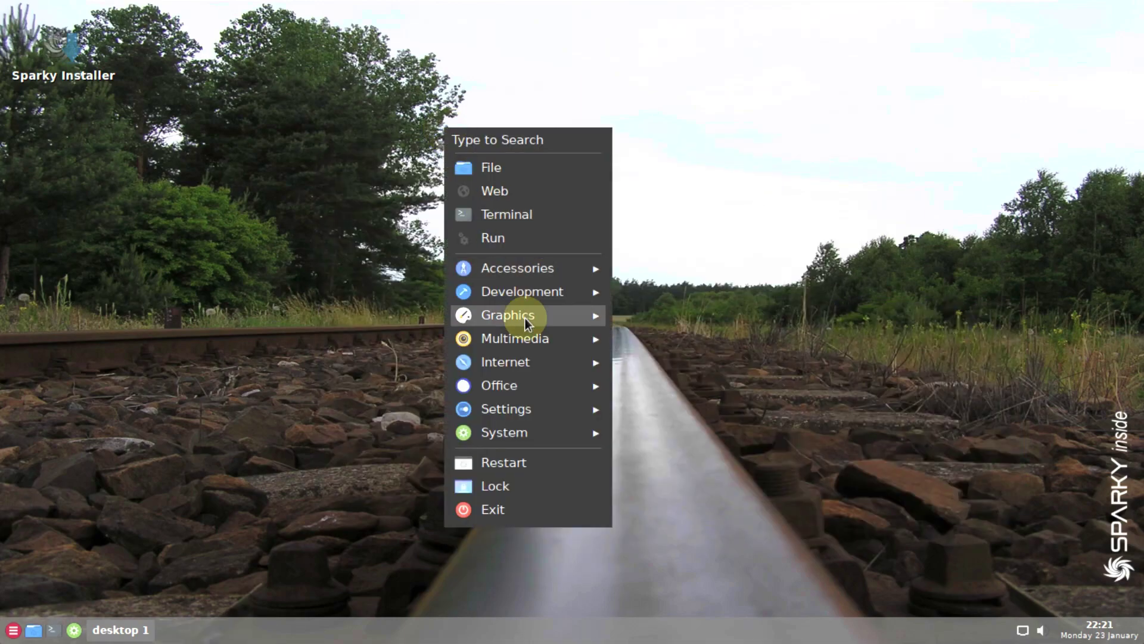
{"action": "mouse_move", "coordinate": [537, 292]}
{"action": "left_click", "coordinate": [685, 291]}
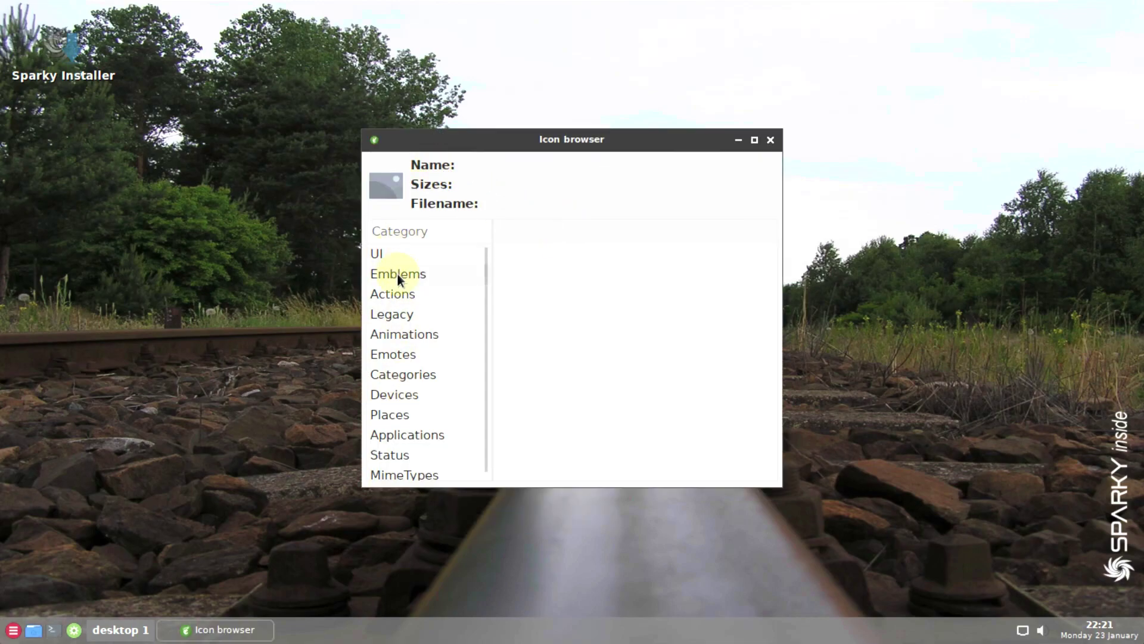
{"action": "left_click", "coordinate": [397, 274]}
{"action": "left_click", "coordinate": [404, 334]}
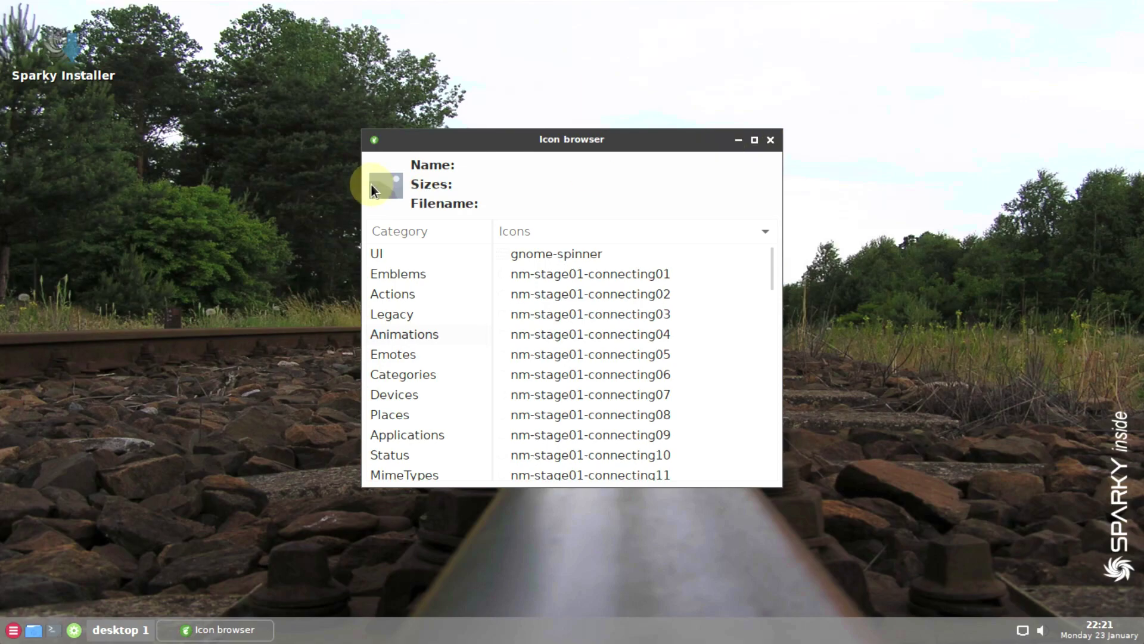
{"action": "right_click", "coordinate": [468, 132]}
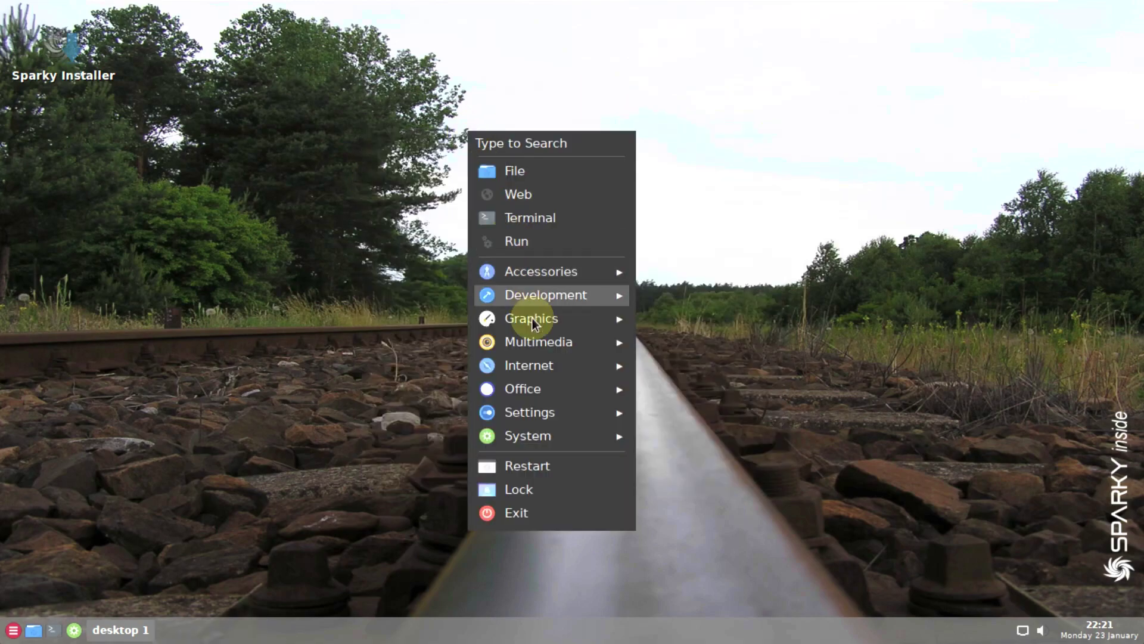
{"action": "mouse_move", "coordinate": [598, 342]}
{"action": "left_click", "coordinate": [718, 338]}
{"action": "right_click", "coordinate": [481, 183]}
{"action": "mouse_move", "coordinate": [617, 404]}
{"action": "left_click", "coordinate": [713, 417]}
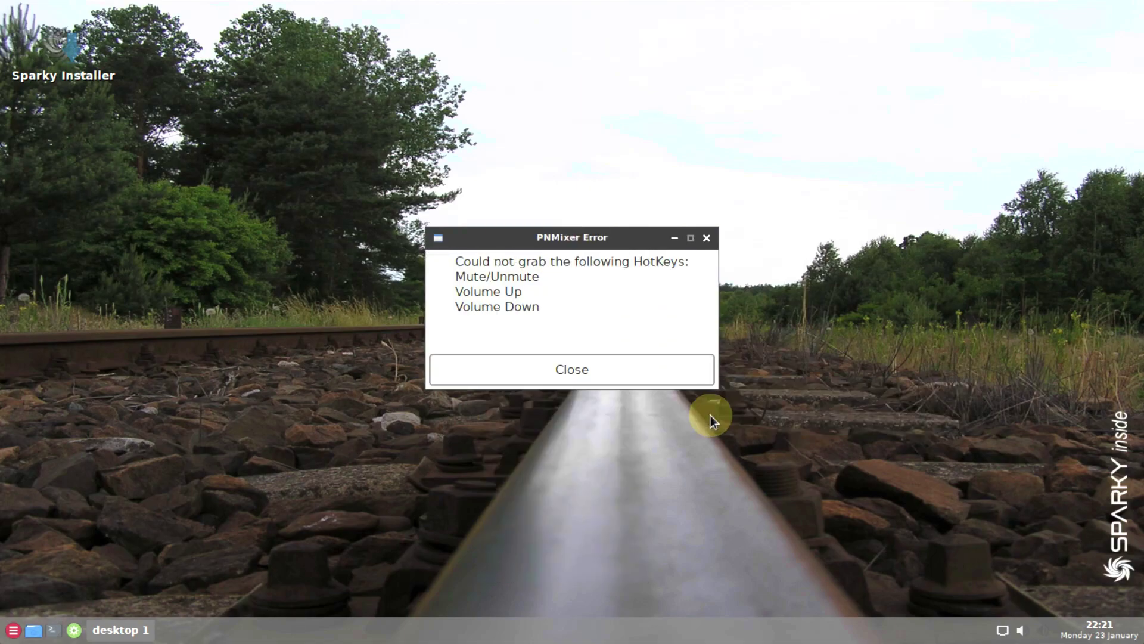
{"action": "left_click", "coordinate": [620, 358]}
{"action": "left_click", "coordinate": [86, 164]}
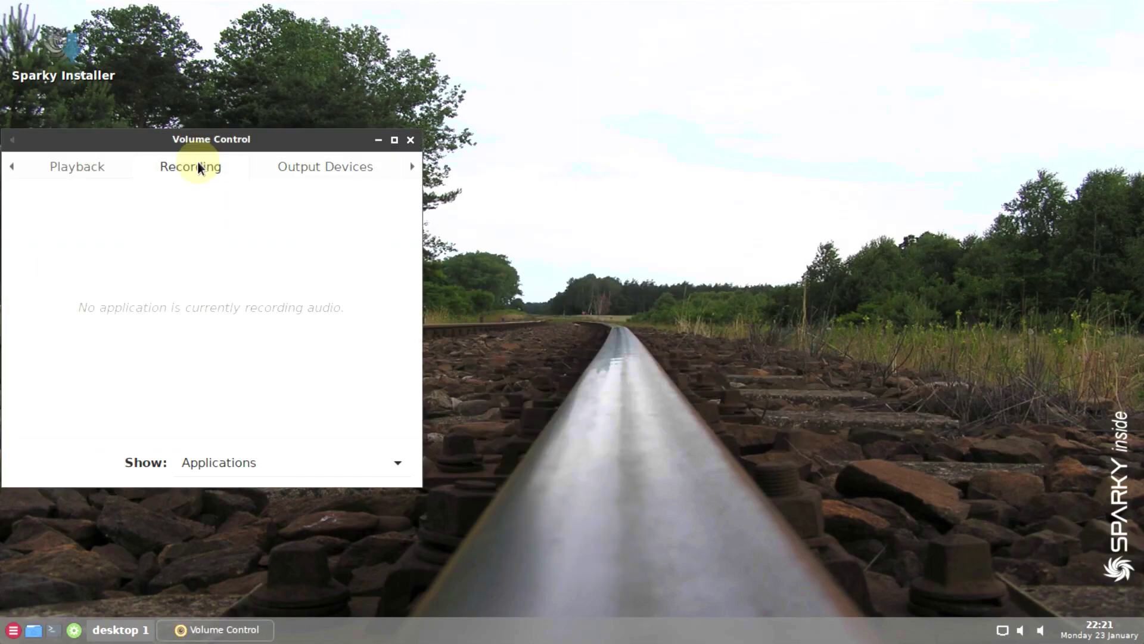
{"action": "left_click_drag", "start_coordinate": [179, 138], "coordinate": [425, 117]}
{"action": "left_click", "coordinate": [659, 145]}
{"action": "left_click", "coordinate": [659, 145]}
{"action": "left_click", "coordinate": [659, 146]}
{"action": "left_click", "coordinate": [620, 447]}
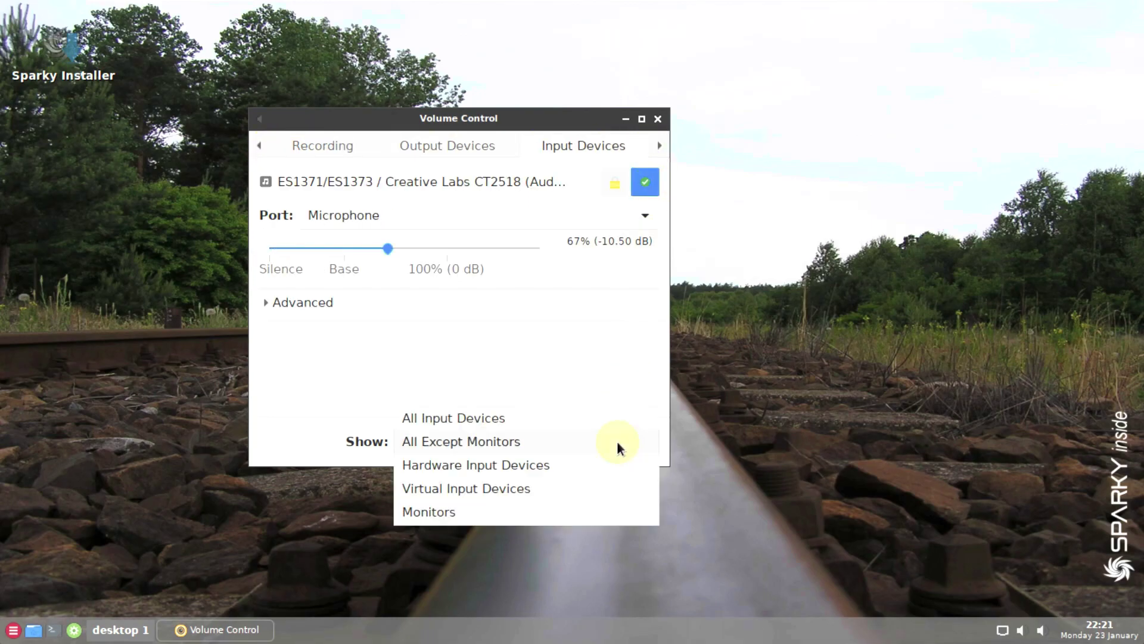
{"action": "left_click", "coordinate": [622, 334]}
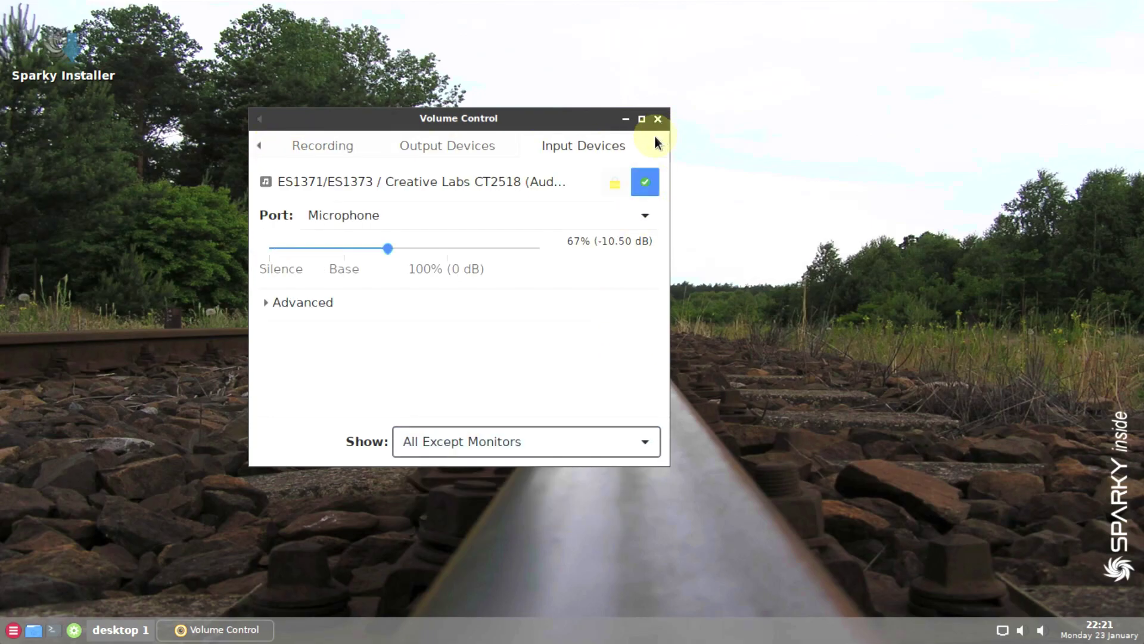
{"action": "left_click", "coordinate": [655, 138]}
{"action": "left_click", "coordinate": [633, 218]}
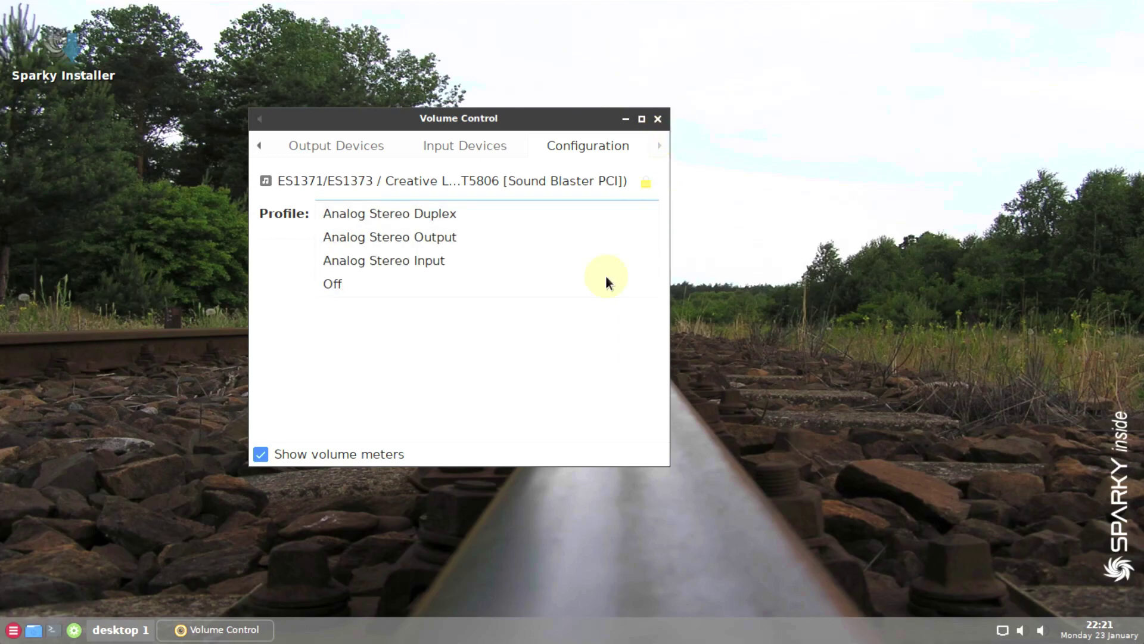
{"action": "left_click", "coordinate": [620, 331]}
{"action": "left_click", "coordinate": [483, 145]}
{"action": "left_click", "coordinate": [609, 218]}
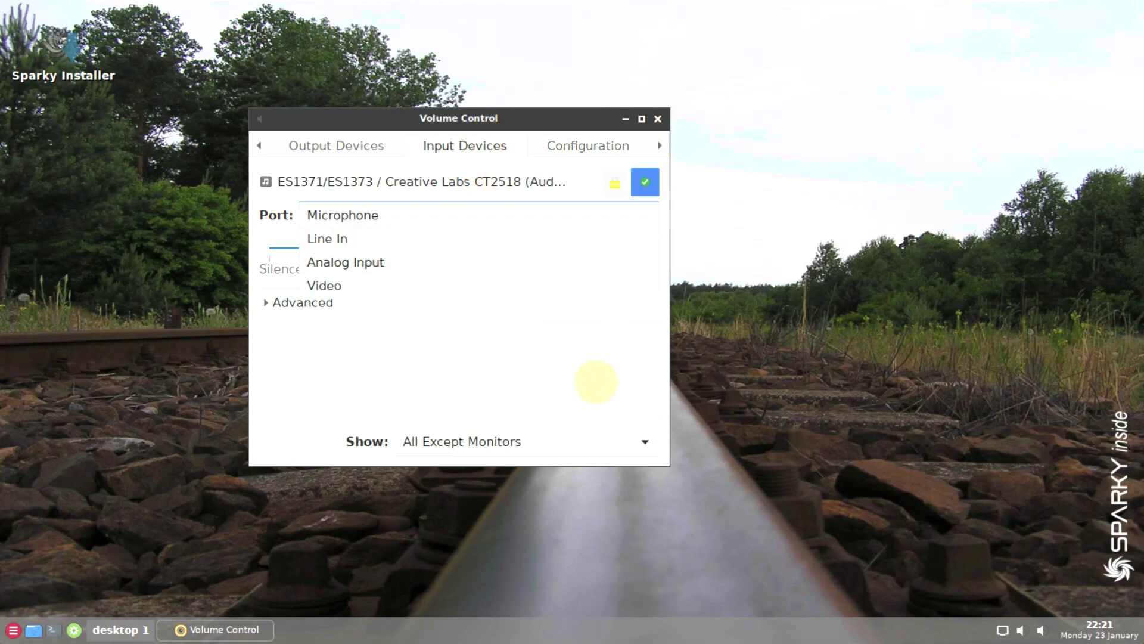
{"action": "left_click", "coordinate": [596, 384]}
{"action": "left_click", "coordinate": [658, 118]}
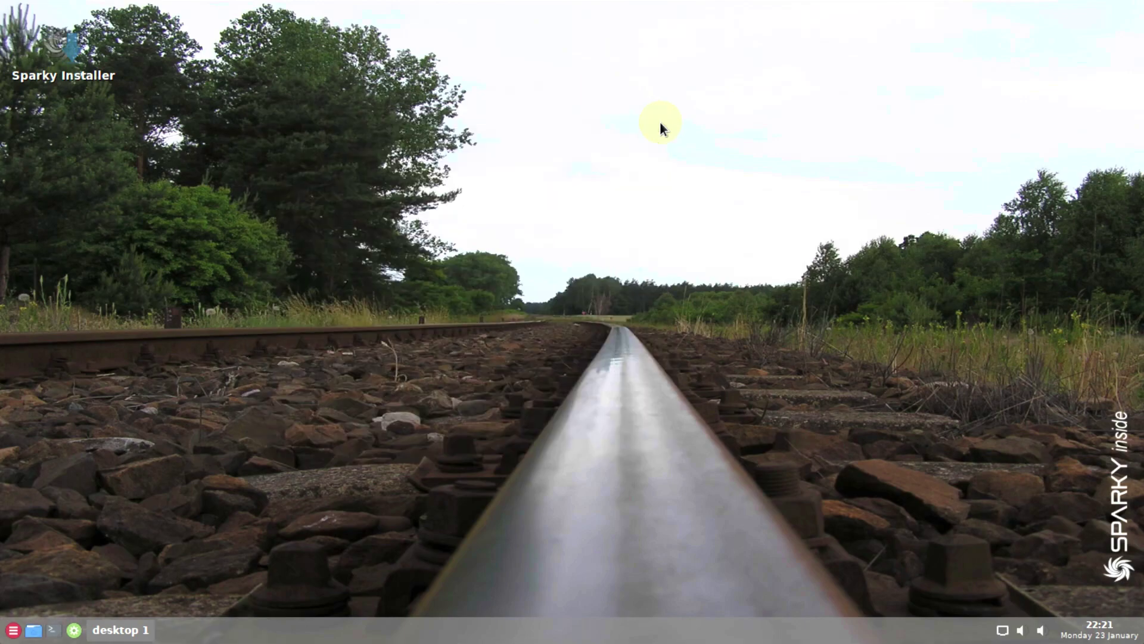
{"action": "right_click", "coordinate": [527, 149]}
{"action": "mouse_move", "coordinate": [614, 384]}
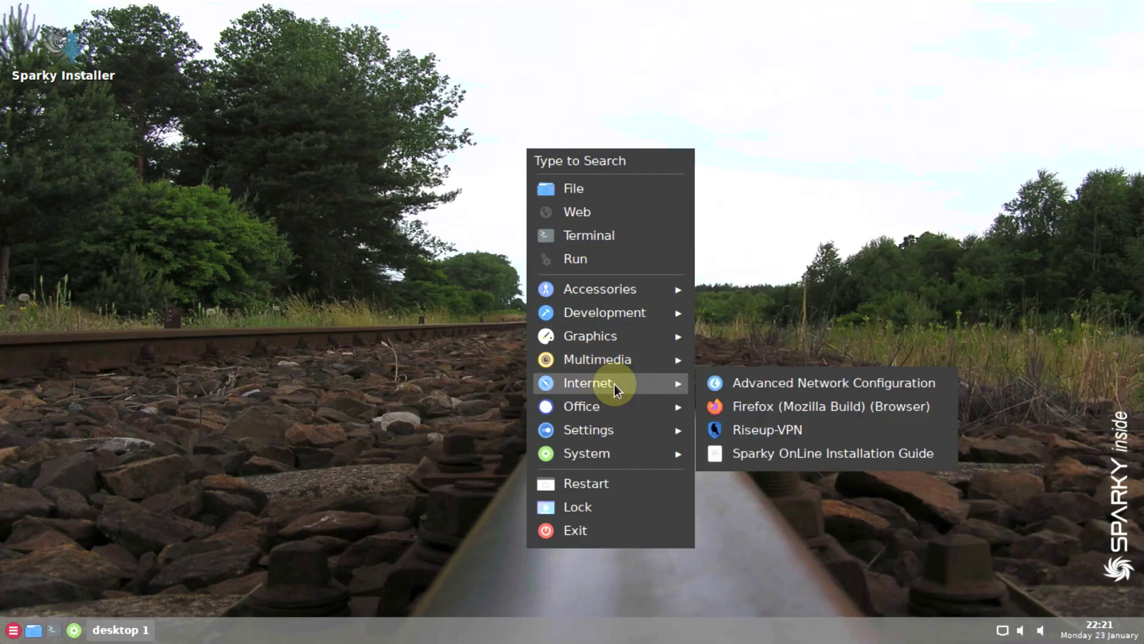
{"action": "left_click", "coordinate": [772, 385]}
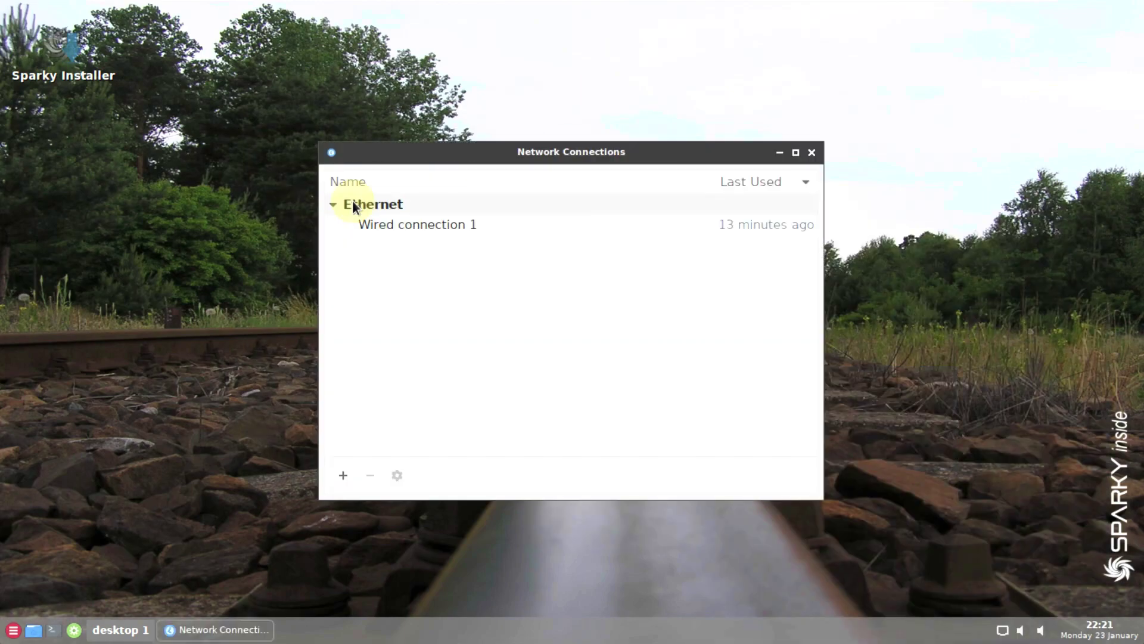
{"action": "left_click", "coordinate": [342, 474]}
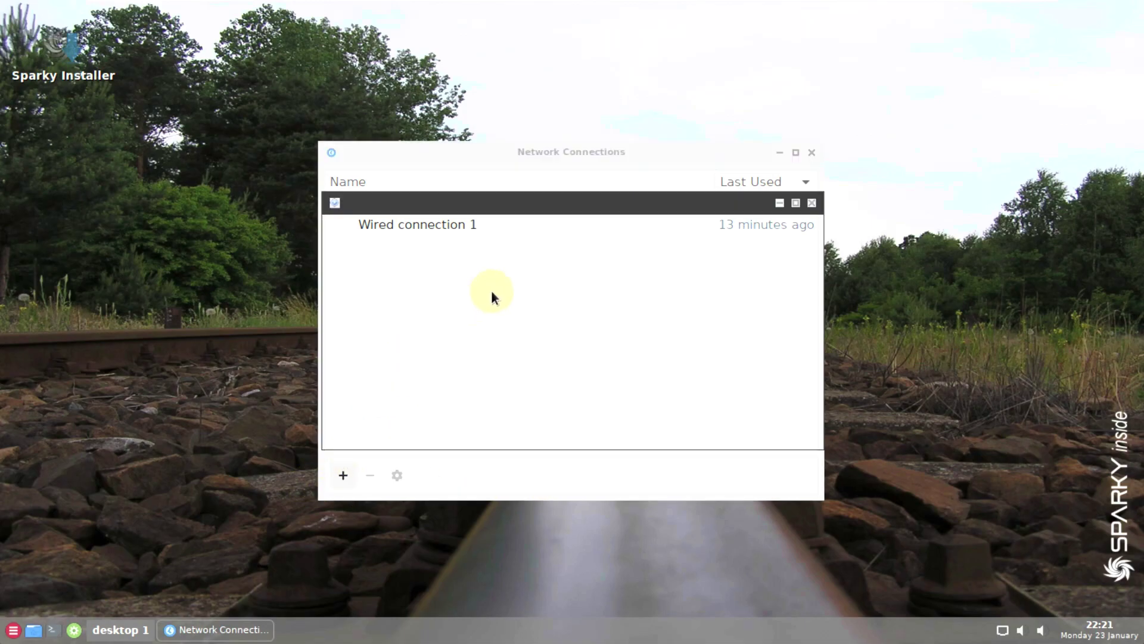
{"action": "left_click", "coordinate": [695, 361]}
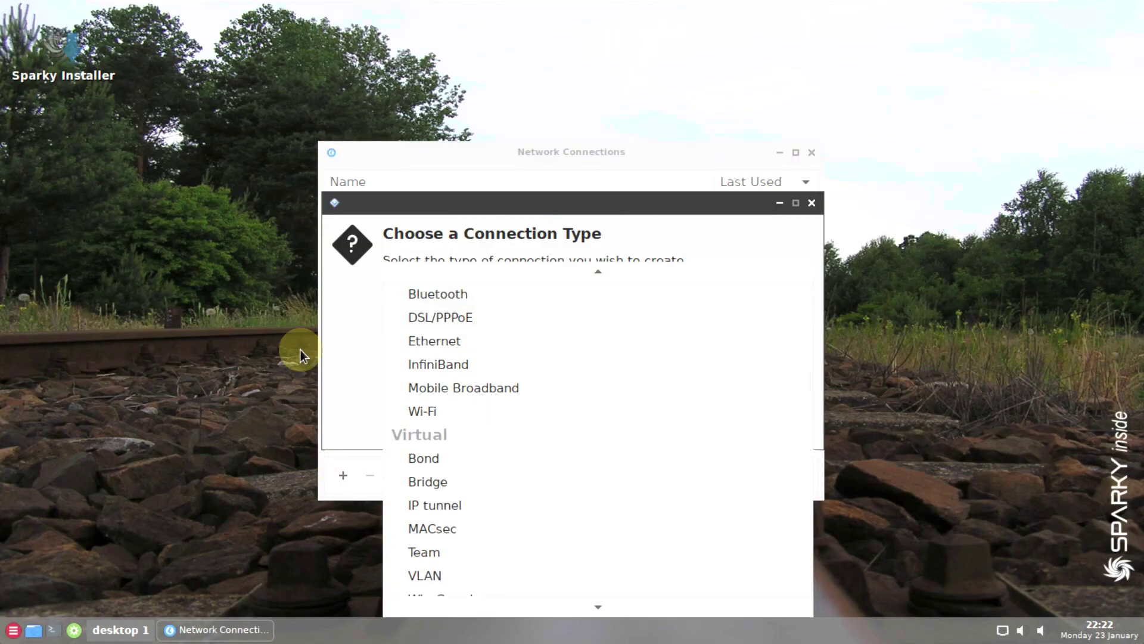
{"action": "left_click", "coordinate": [320, 343]}
{"action": "left_click", "coordinate": [698, 427]}
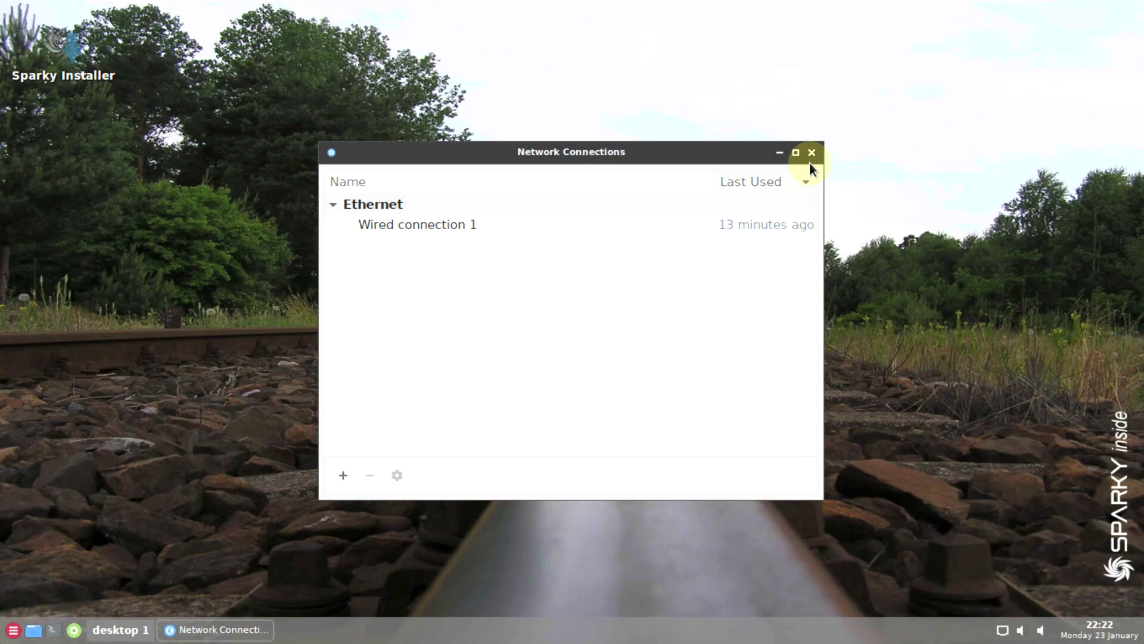
{"action": "left_click", "coordinate": [778, 155]}
{"action": "key", "text": "super"}
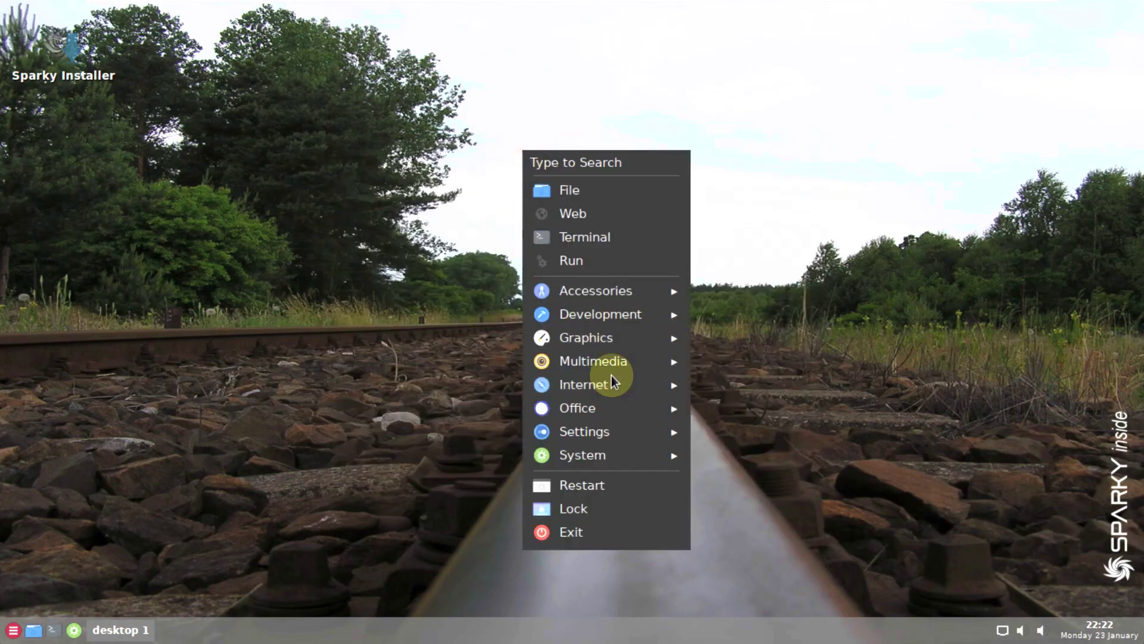